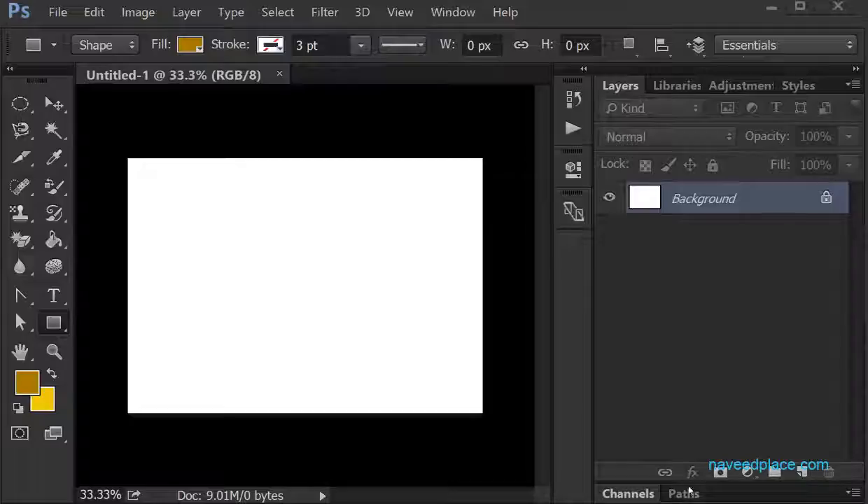
Step: Float the Layers panel and dock it back as the first tab of its panel group
drag(616, 87, 334, 87)
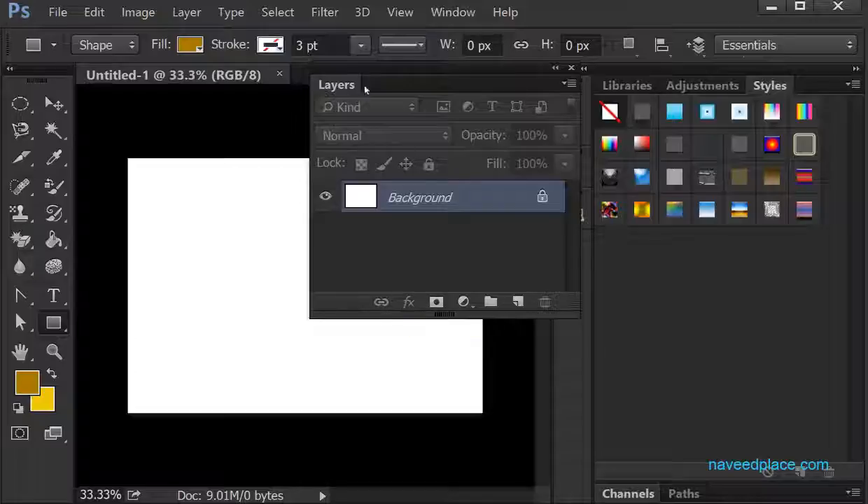
drag(329, 84, 690, 94)
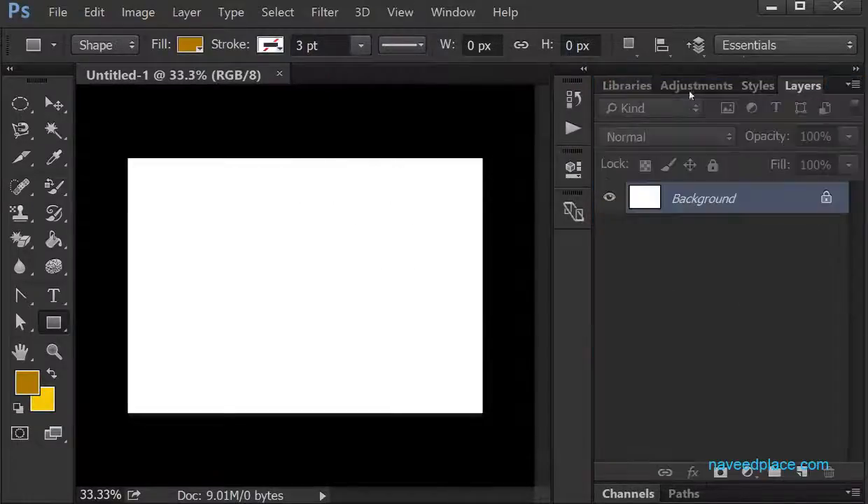
drag(808, 93, 610, 95)
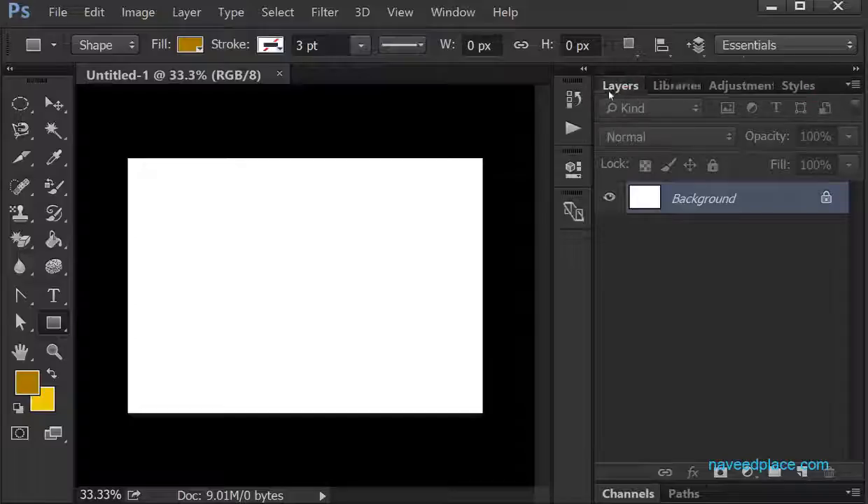
Step: Expand the collapsed Channels panel group and show the Paths panel
click(628, 493)
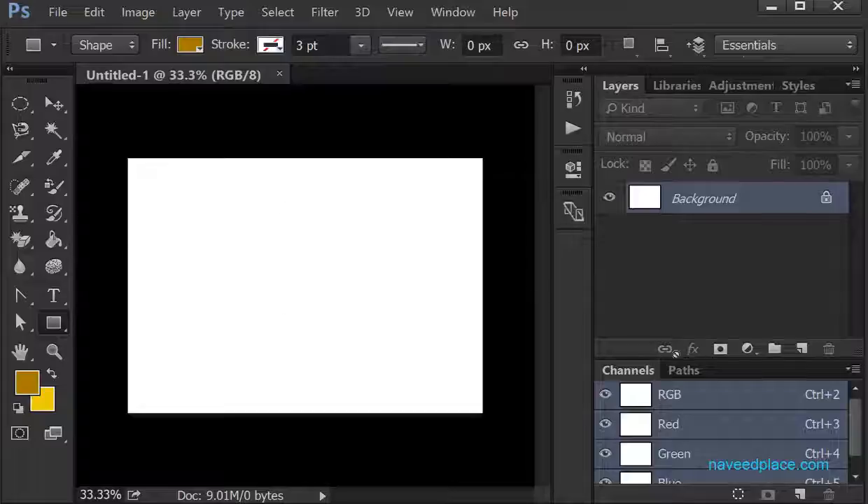
click(675, 370)
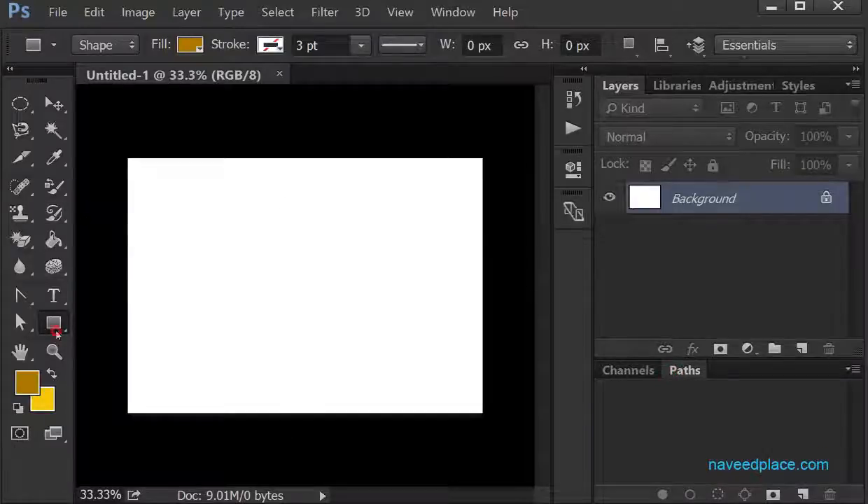
Step: Draw a rectangle shape about 864 px by 363 px in the upper-left part of the canvas and collapse its properties
click(55, 327)
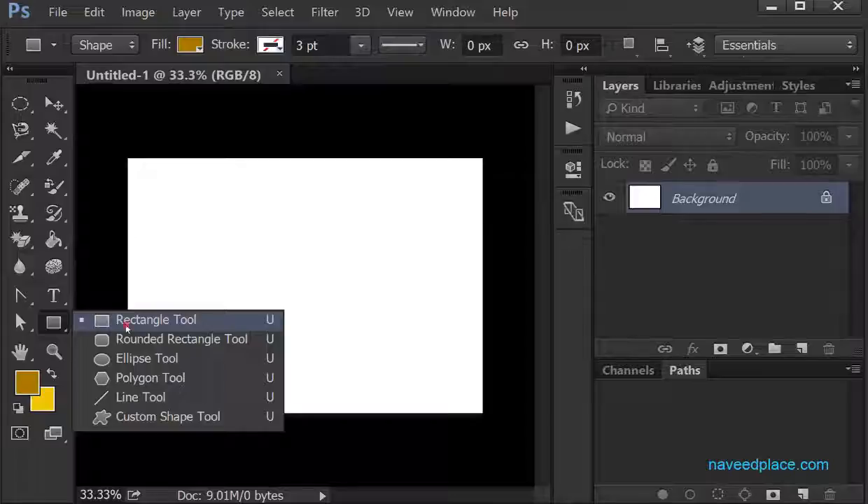
click(127, 323)
drag(195, 219, 340, 278)
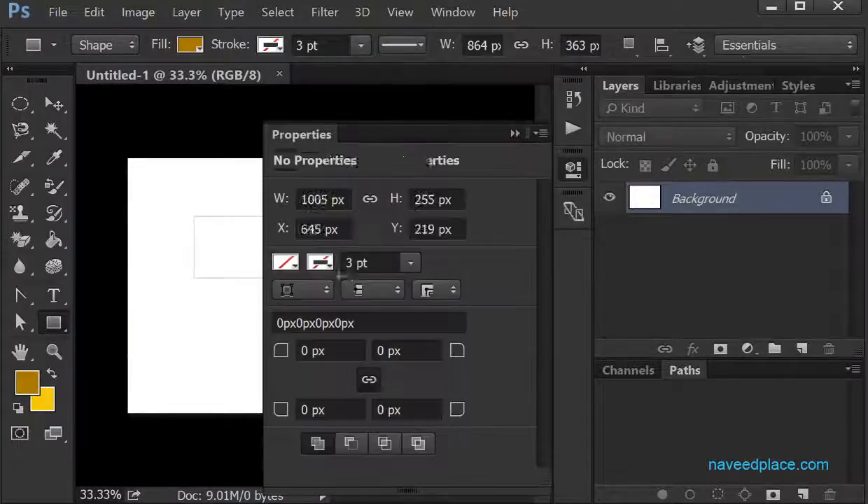
click(512, 130)
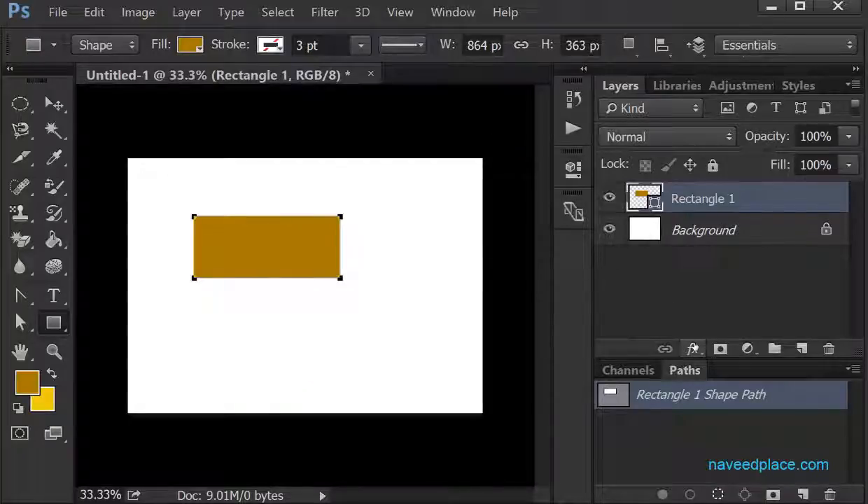
Step: Open the Blending Options of the rectangle's layer and place the Layer Style dialog so its settings are accessible
click(693, 348)
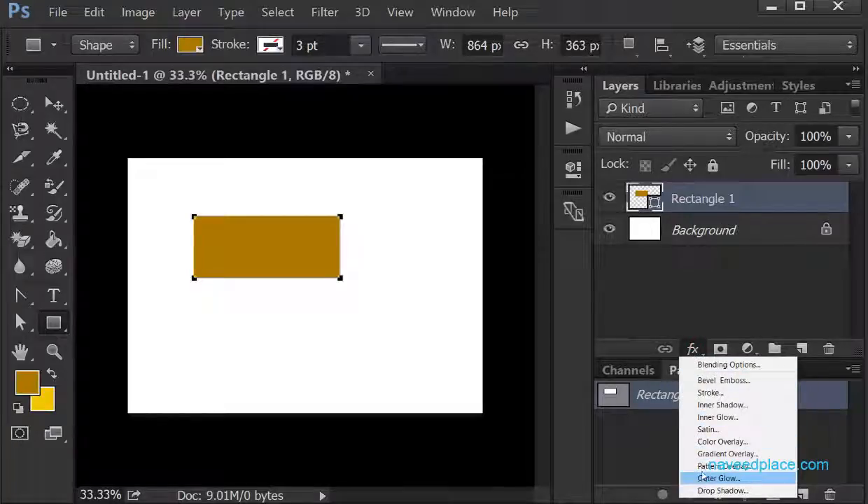
click(717, 364)
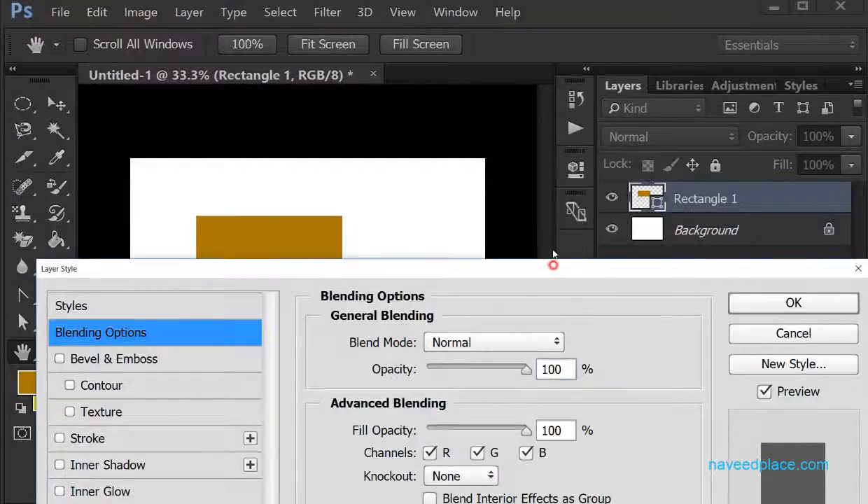
drag(554, 266, 693, 134)
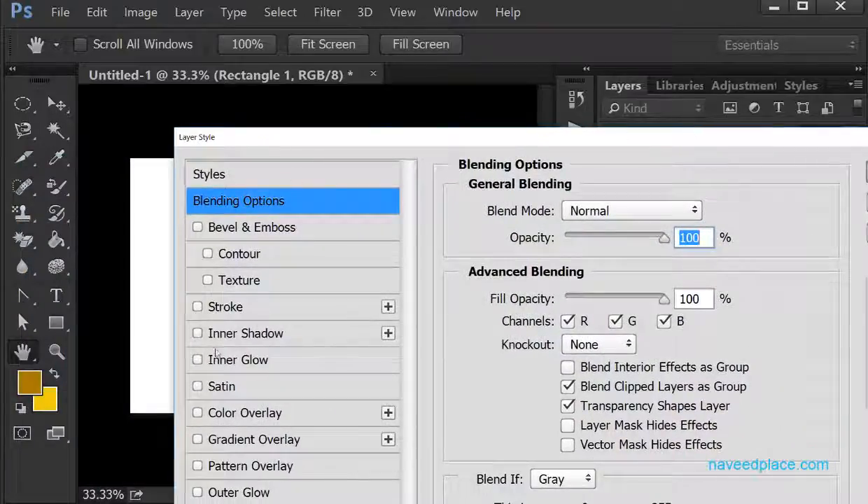
drag(339, 140, 278, 332)
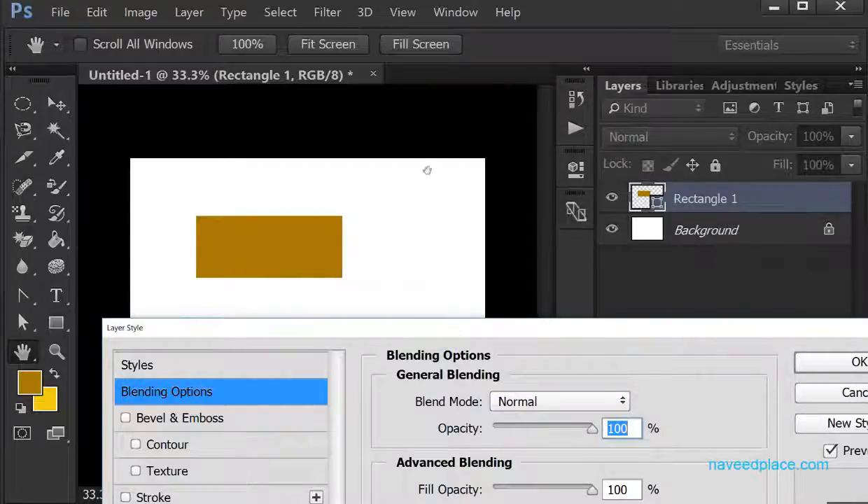
drag(466, 327, 398, 94)
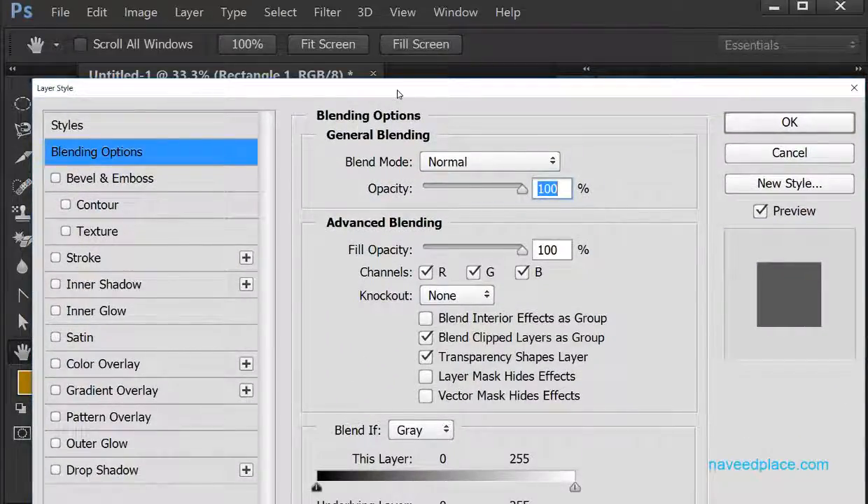
drag(398, 94, 417, 81)
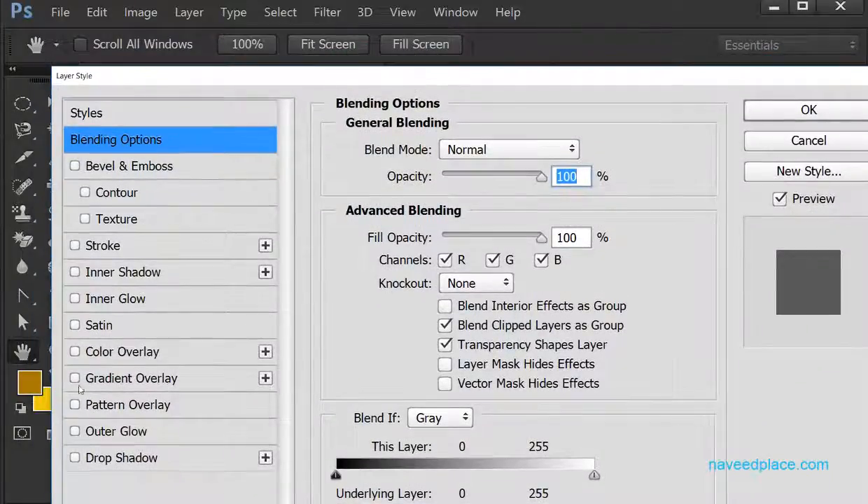
Step: Enable the Drop Shadow effect for the rectangle and show its settings
click(76, 458)
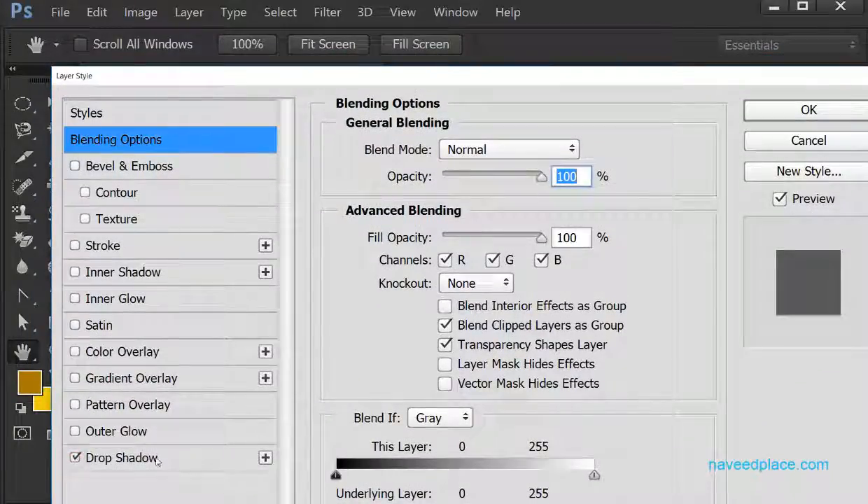
click(143, 459)
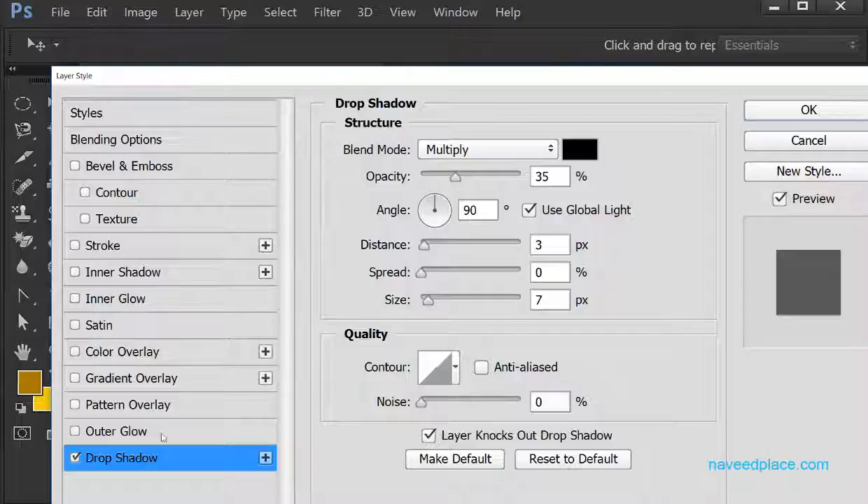
drag(403, 71, 365, 28)
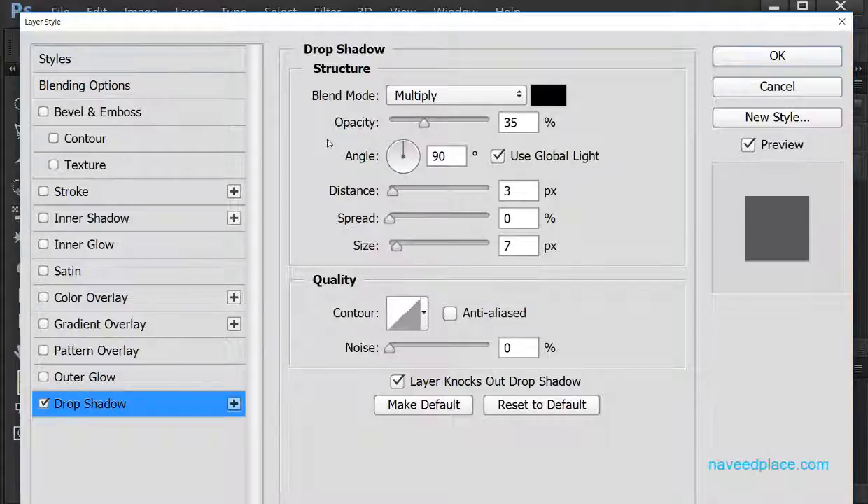
Step: Set the drop shadow colour to pale yellow #eaf792 and check the rectangle on the canvas
click(559, 98)
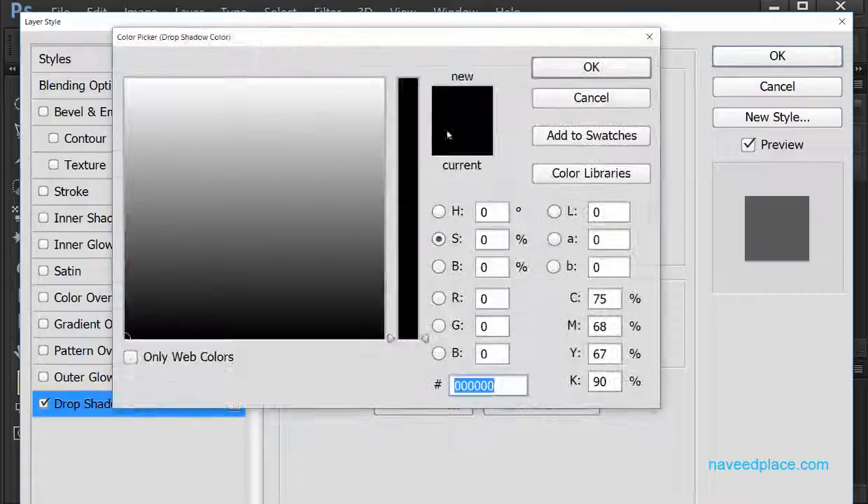
drag(410, 152, 408, 231)
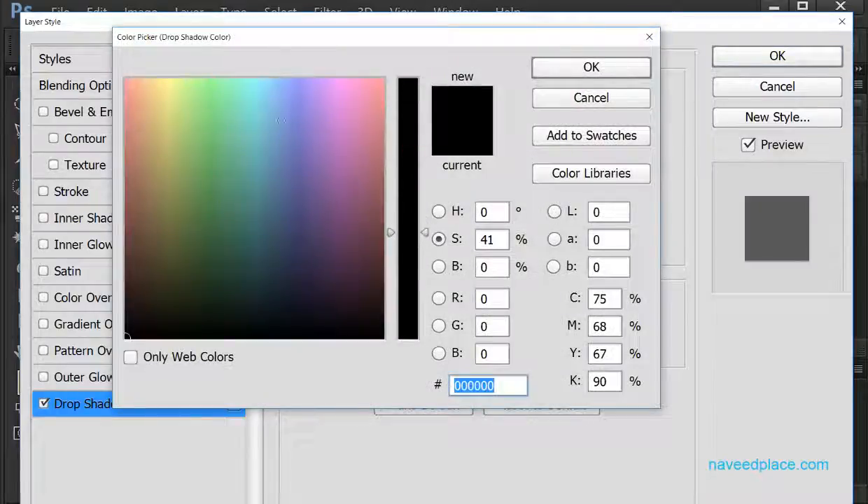
mouse_move(210, 119)
mouse_down()
mouse_move(168, 89)
mouse_move(271, 85)
mouse_move(174, 87)
mouse_up()
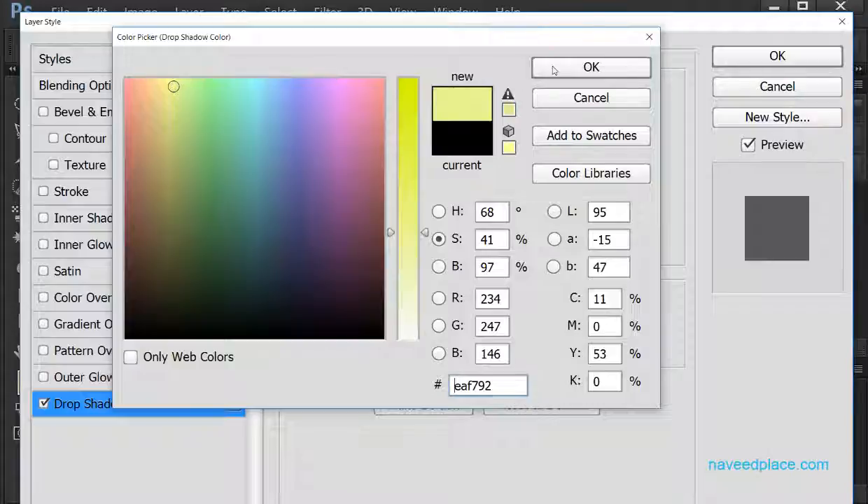
click(537, 68)
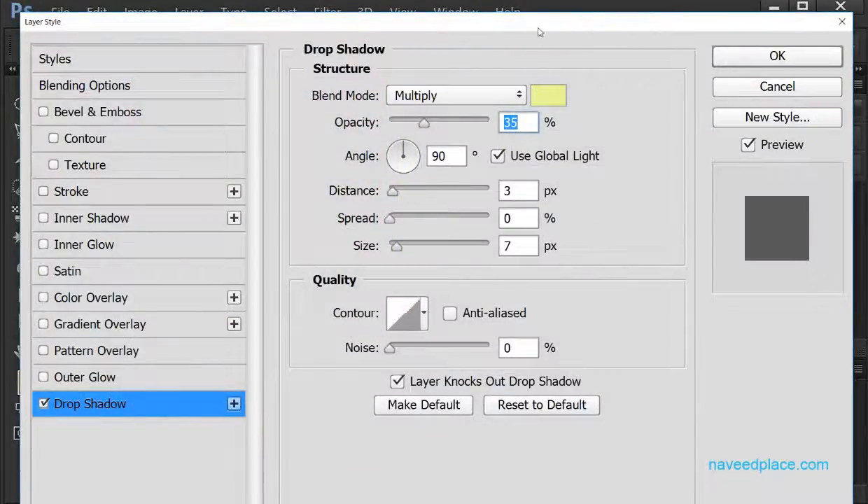
drag(539, 33, 534, 354)
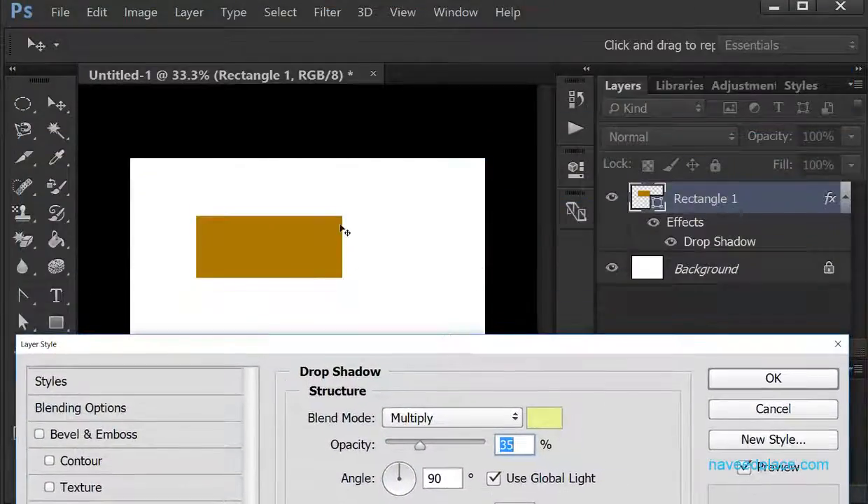
drag(458, 344, 476, 218)
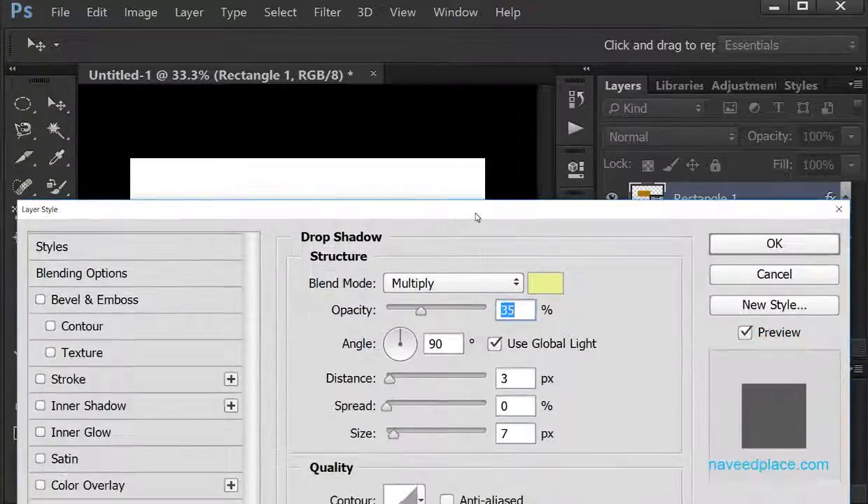
Step: Set the drop shadow's opacity to 100% and its colour to bright red, and check the rectangle on the canvas
drag(419, 310, 501, 313)
click(558, 281)
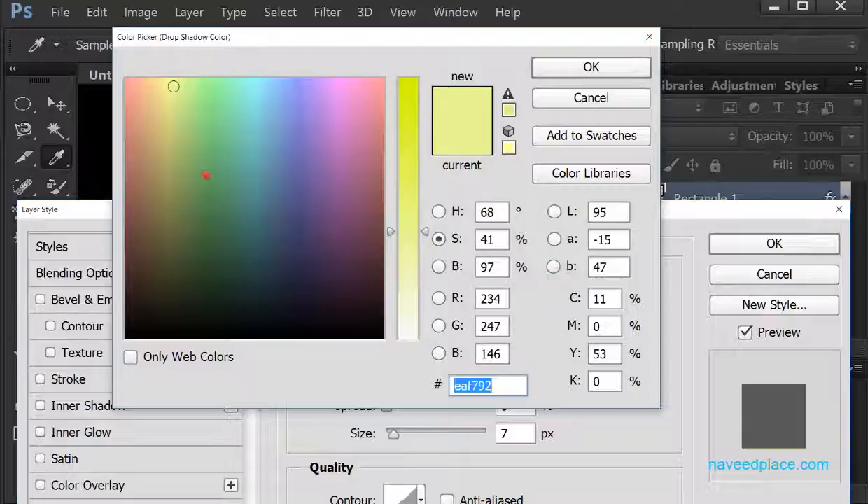
mouse_move(147, 89)
mouse_down()
mouse_move(291, 96)
mouse_move(209, 90)
mouse_move(199, 81)
mouse_move(221, 80)
mouse_move(125, 81)
mouse_up()
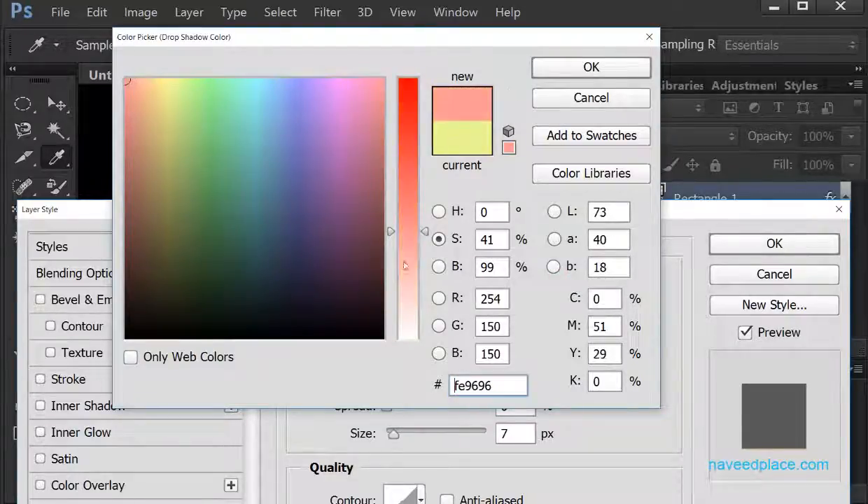
drag(422, 232, 582, 94)
click(591, 66)
drag(573, 213, 572, 361)
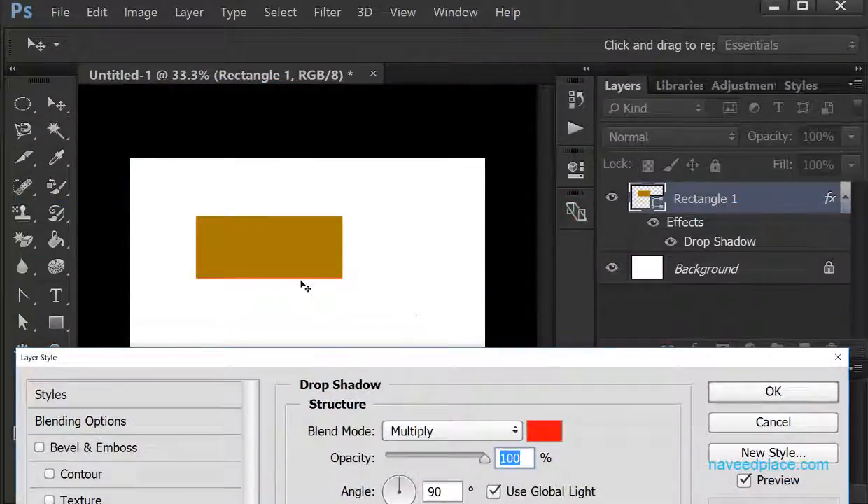
Step: Set the drop shadow's angle to -102°, its distance to 41 px and its size to 40 px
drag(396, 363, 411, 92)
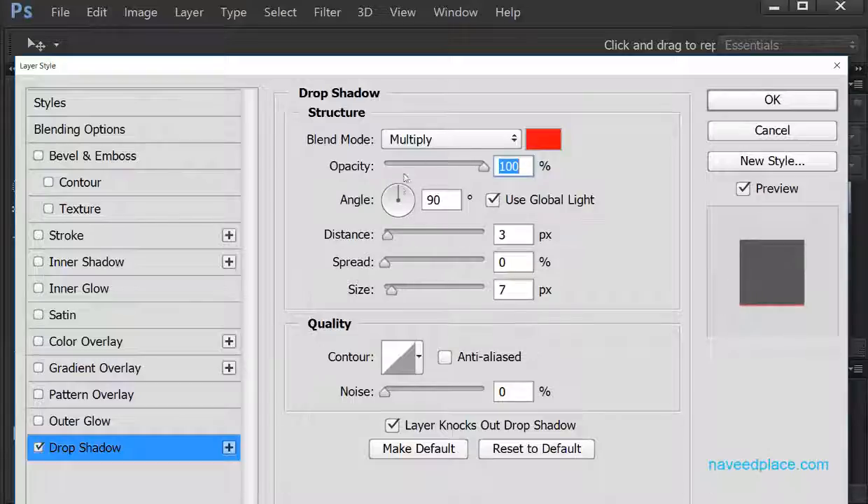
drag(401, 190, 426, 236)
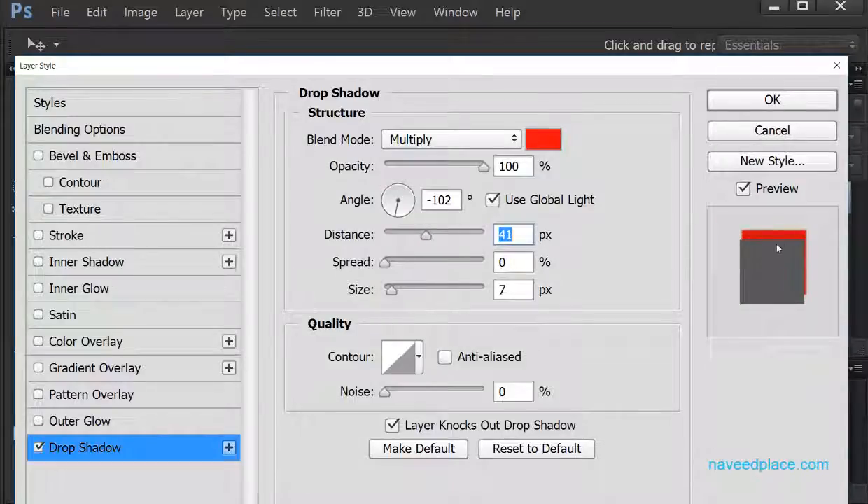
drag(415, 66, 420, 326)
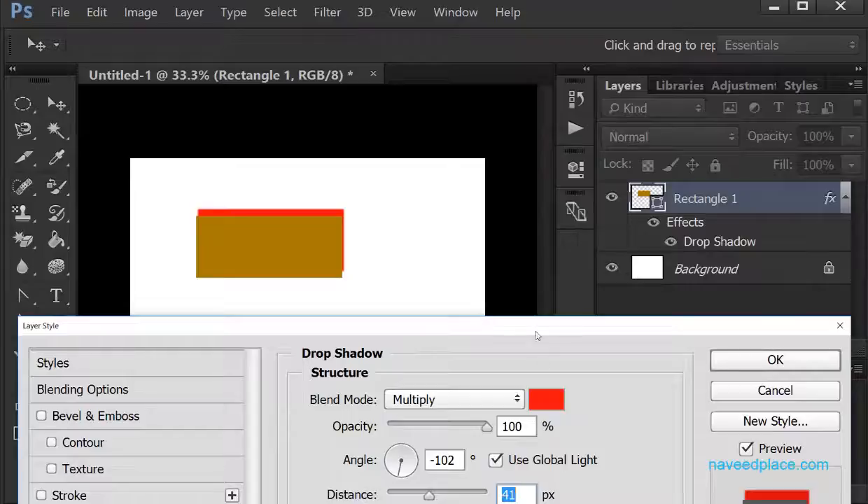
drag(517, 323, 527, 21)
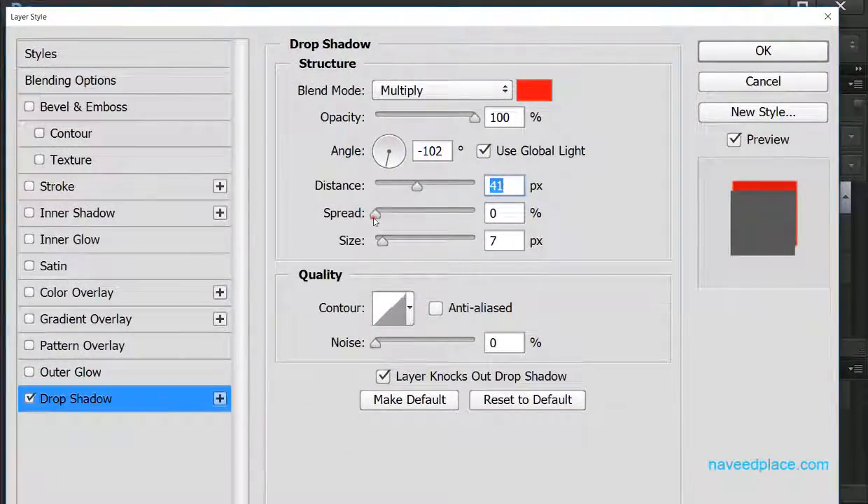
drag(376, 213, 397, 240)
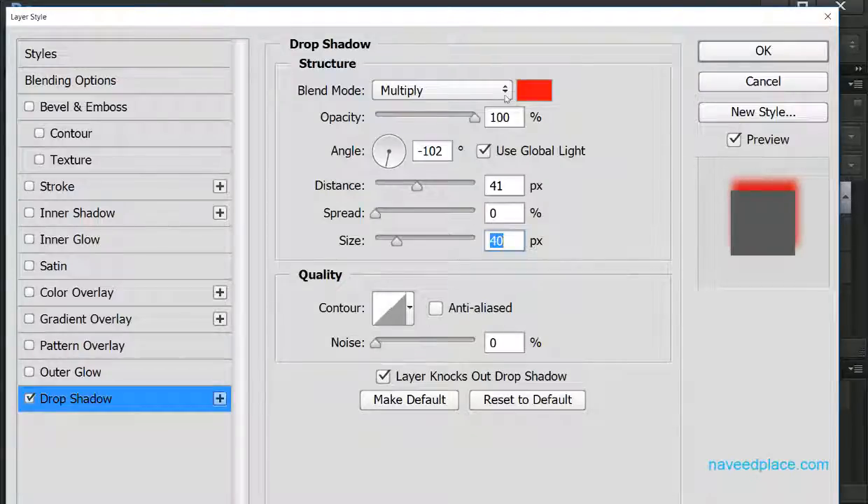
click(477, 119)
mouse_move(467, 124)
mouse_down()
mouse_move(385, 122)
mouse_move(478, 121)
mouse_up()
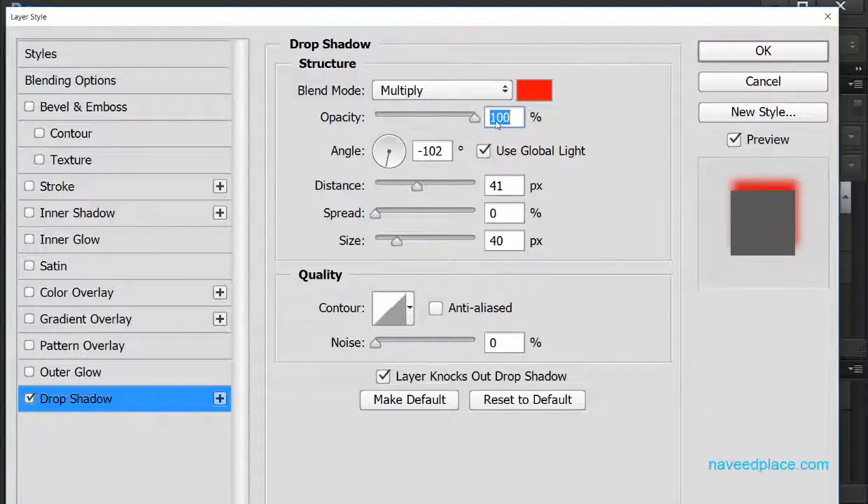
click(447, 93)
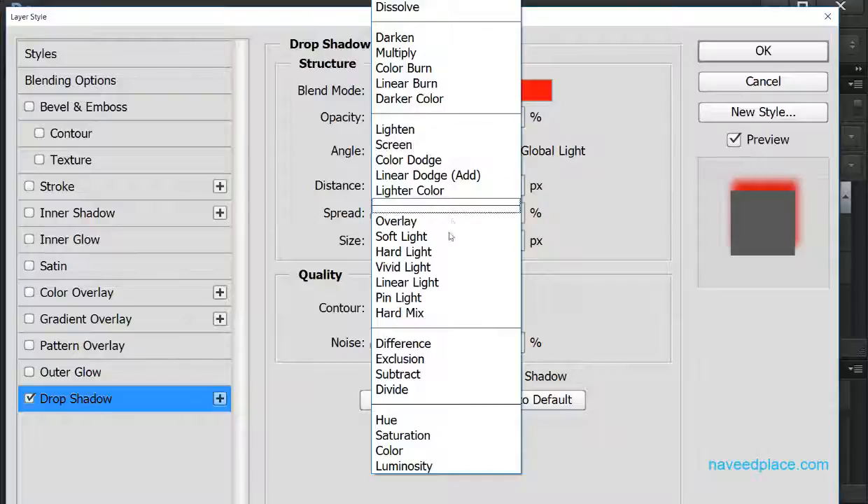
click(595, 231)
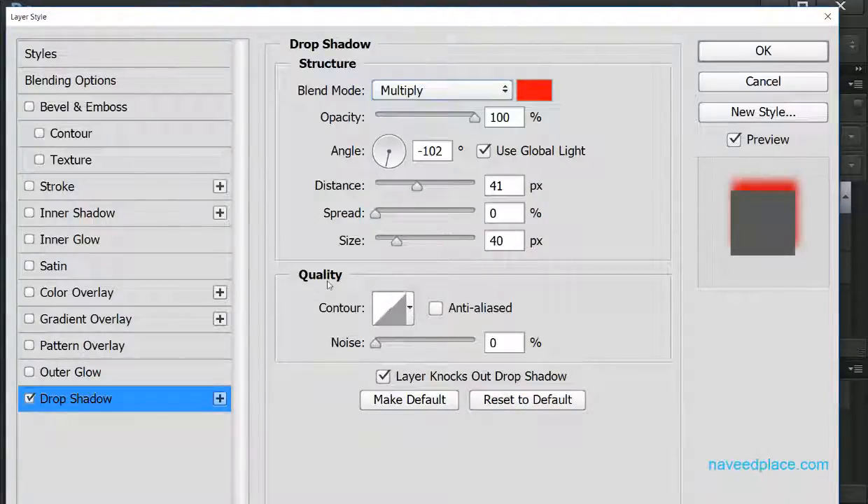
Step: Change the drop shadow's contour to the third preset, the inverted cone curve
click(410, 308)
click(352, 354)
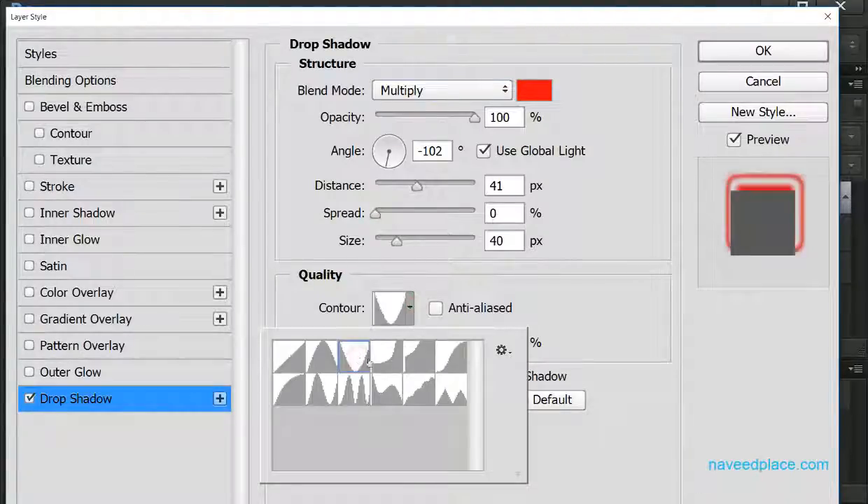
Step: Try several contour presets on the drop shadow, settling on the double-peaked one at the end of the second row
click(409, 362)
click(406, 387)
click(353, 387)
click(310, 386)
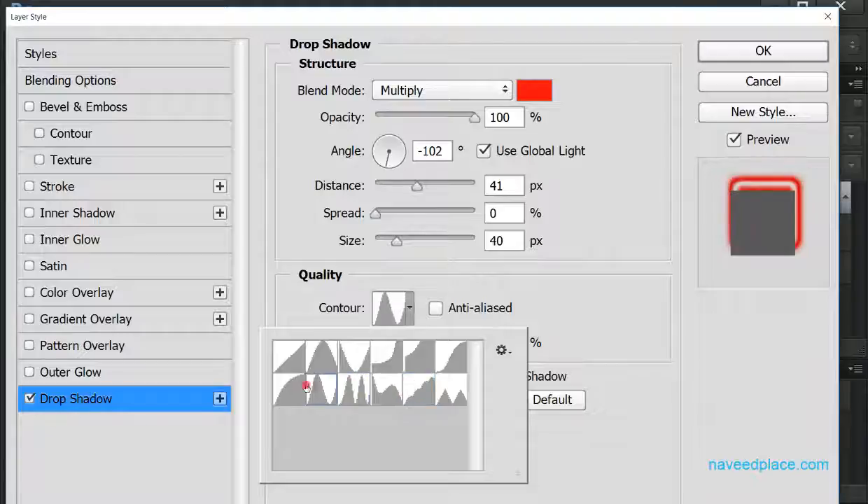
click(298, 359)
click(359, 357)
click(449, 357)
click(446, 392)
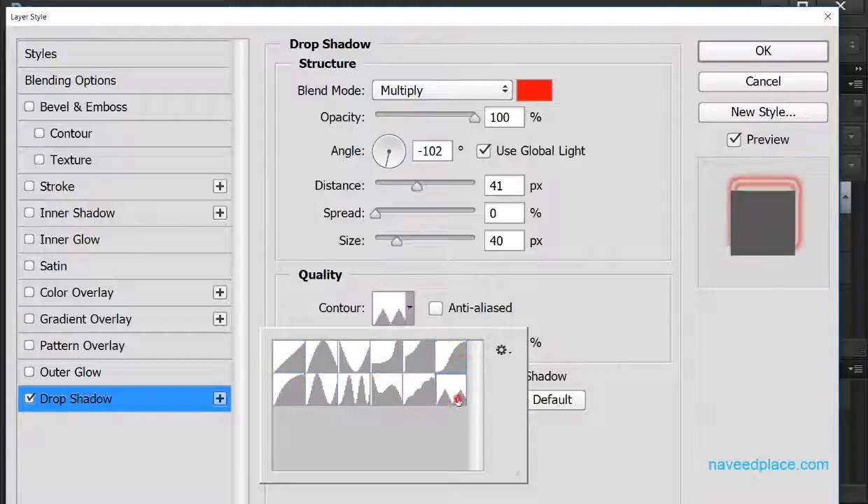
click(606, 344)
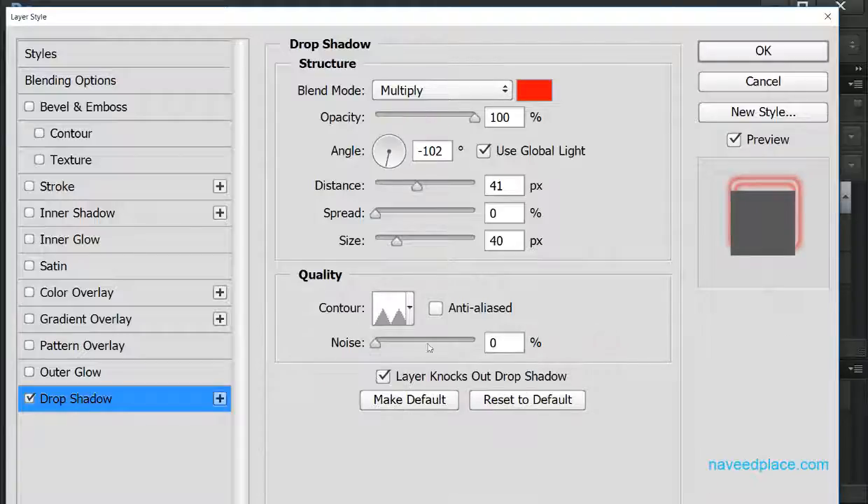
Step: Compare further drop shadow contour presets and choose the narrow single-peak curve, second in the second row
click(408, 307)
click(343, 354)
click(316, 350)
click(336, 386)
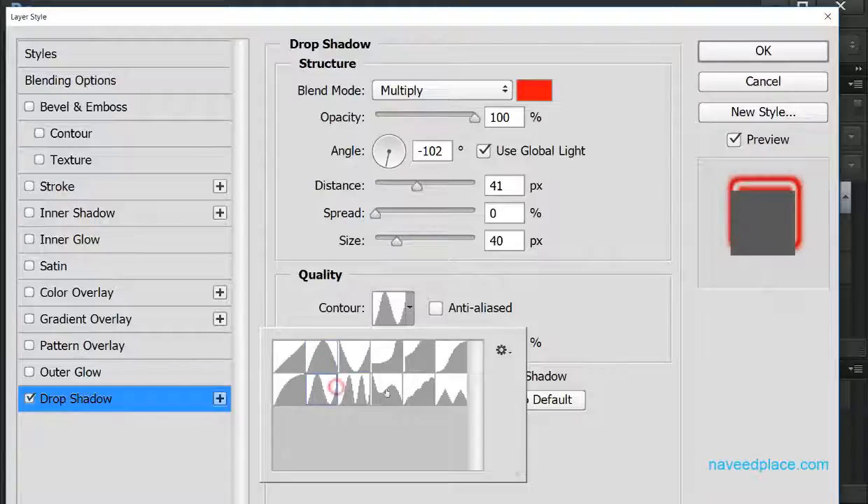
click(451, 389)
click(454, 410)
click(316, 390)
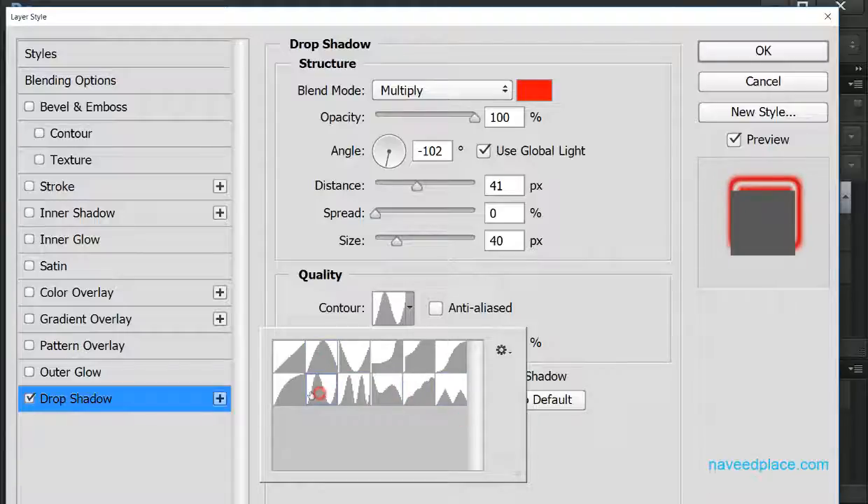
click(603, 344)
Step: Try anti-aliasing on the drop shadow contour, and add noise, checking the rectangle on the canvas before settling on 46%
click(436, 309)
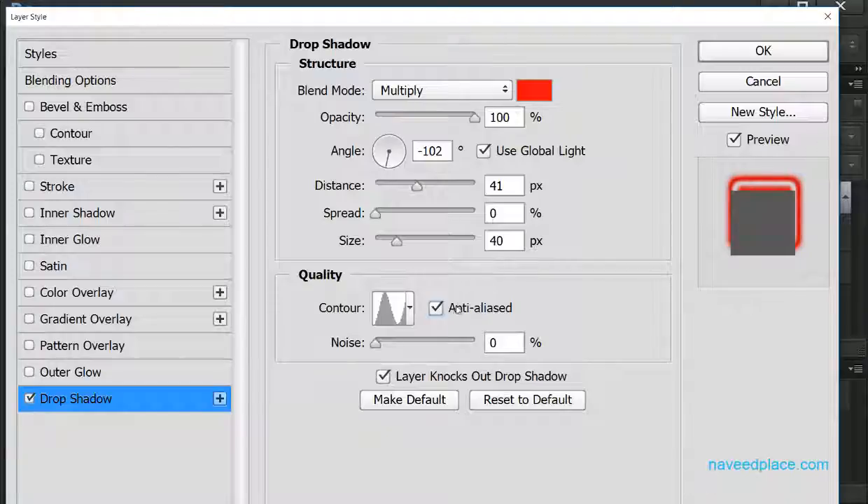
click(435, 309)
drag(377, 342, 436, 342)
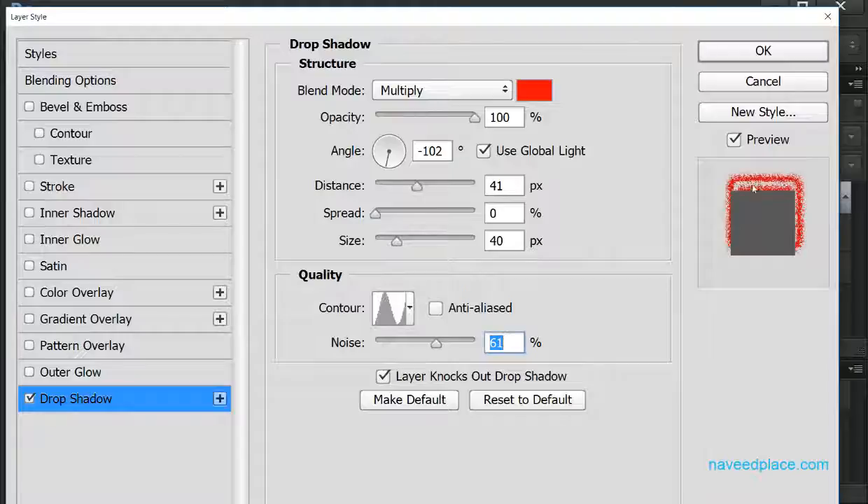
drag(533, 21, 528, 366)
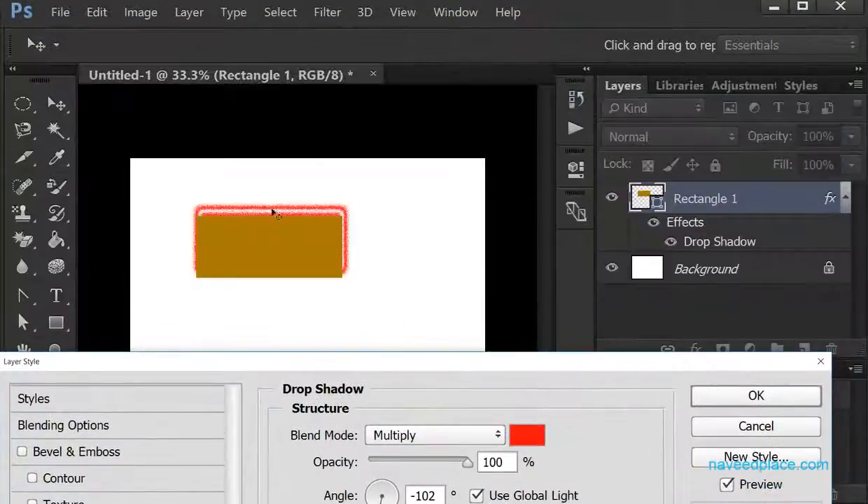
drag(469, 358, 478, 13)
drag(436, 336, 453, 336)
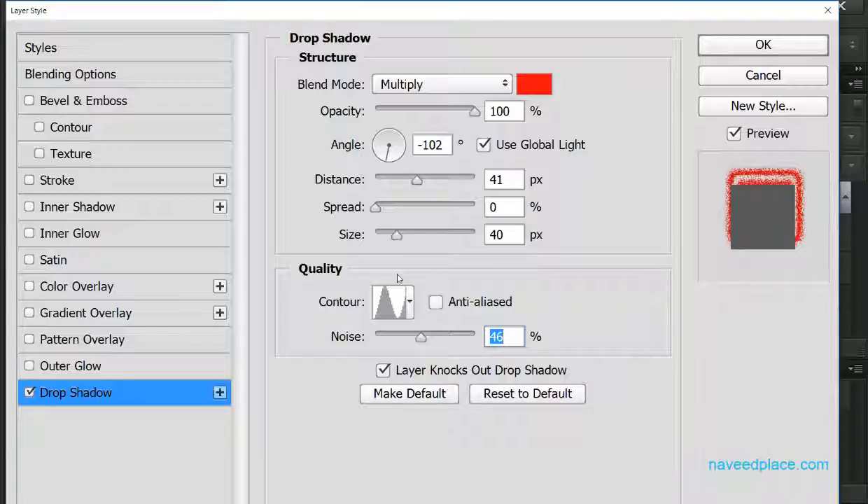
Step: Reset the drop shadow to its default settings and turn the effect off
click(509, 396)
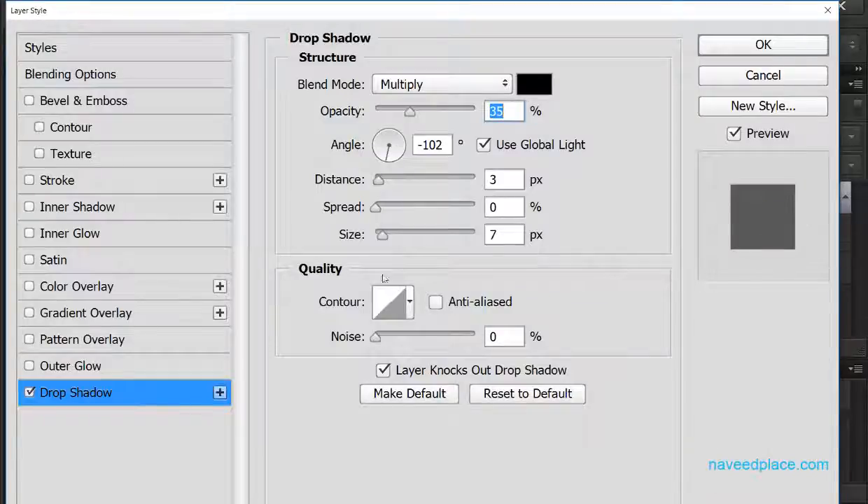
click(30, 392)
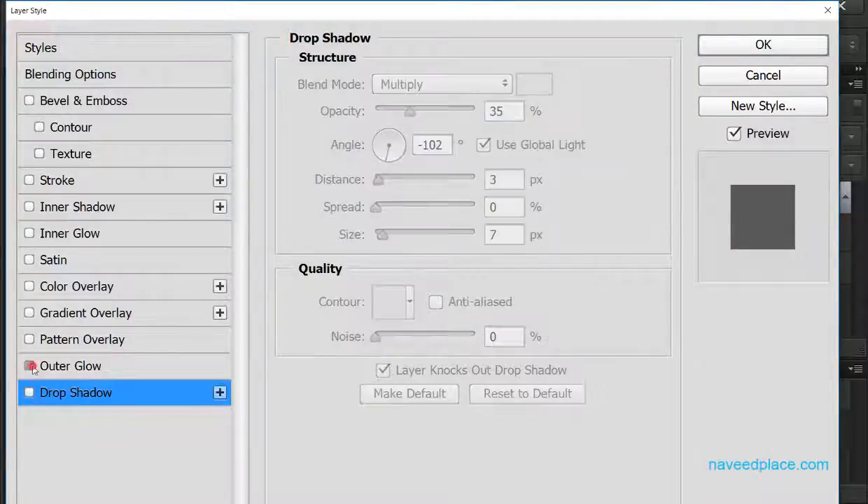
Step: Enable the Outer Glow effect on the rectangle and set its opacity to 100%
click(30, 365)
click(93, 363)
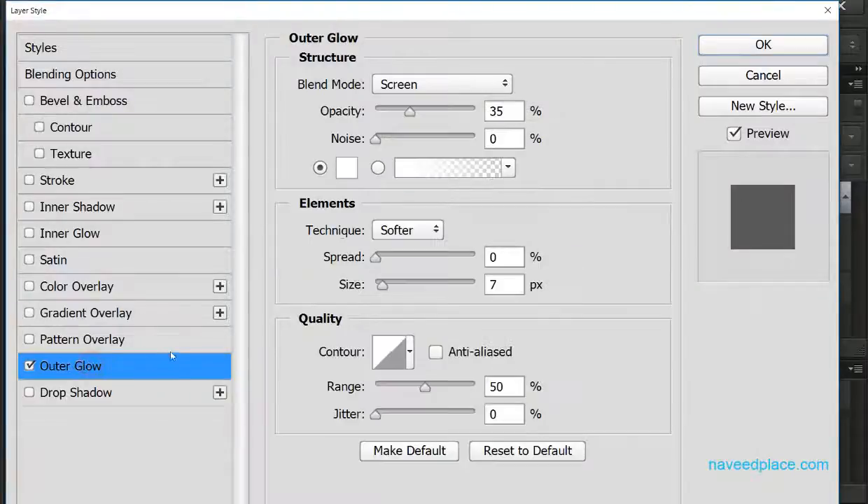
mouse_move(395, 14)
mouse_down()
mouse_move(391, 354)
mouse_move(396, 9)
mouse_up()
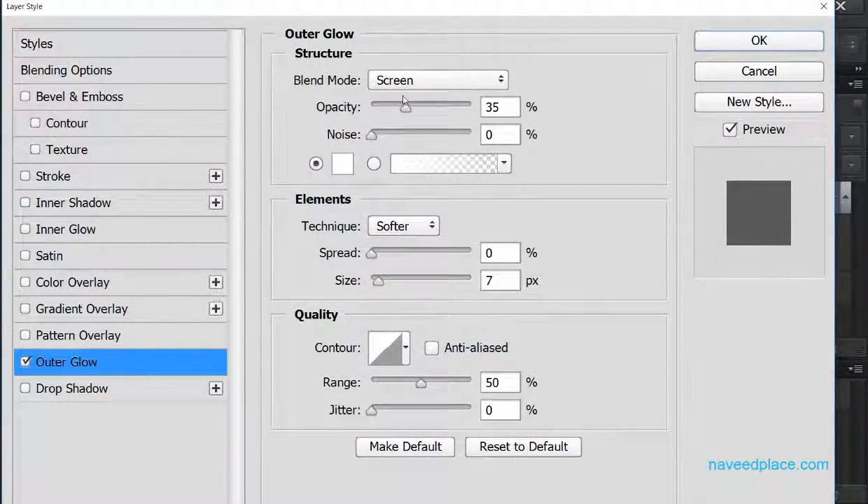
drag(405, 107, 483, 110)
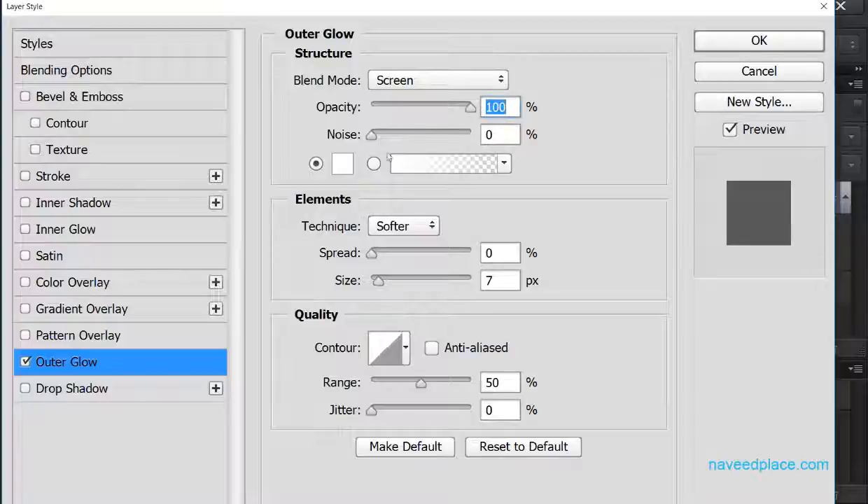
Step: Set the outer glow colour to bright red #fc0808 and check the rectangle on the canvas
click(340, 165)
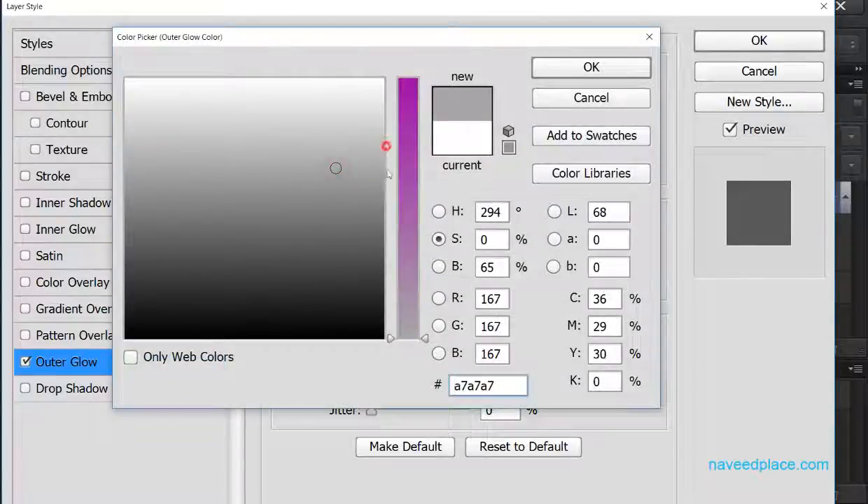
drag(389, 175, 388, 223)
drag(247, 142, 125, 82)
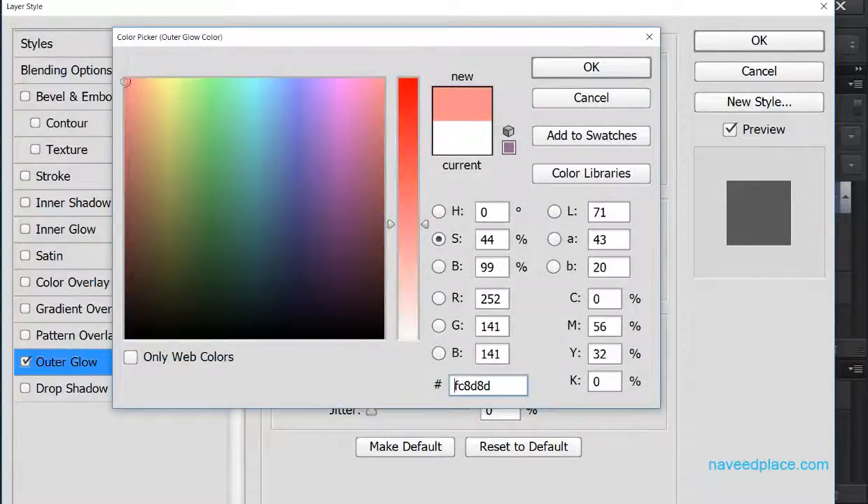
drag(396, 224, 395, 85)
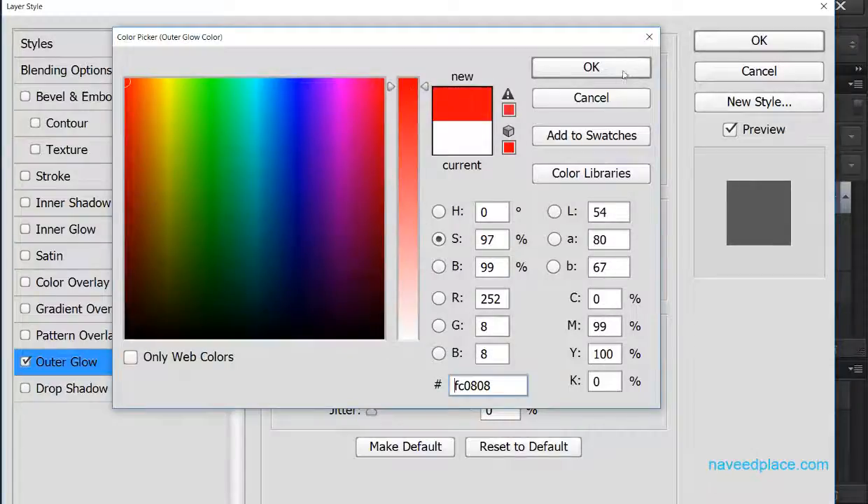
click(623, 73)
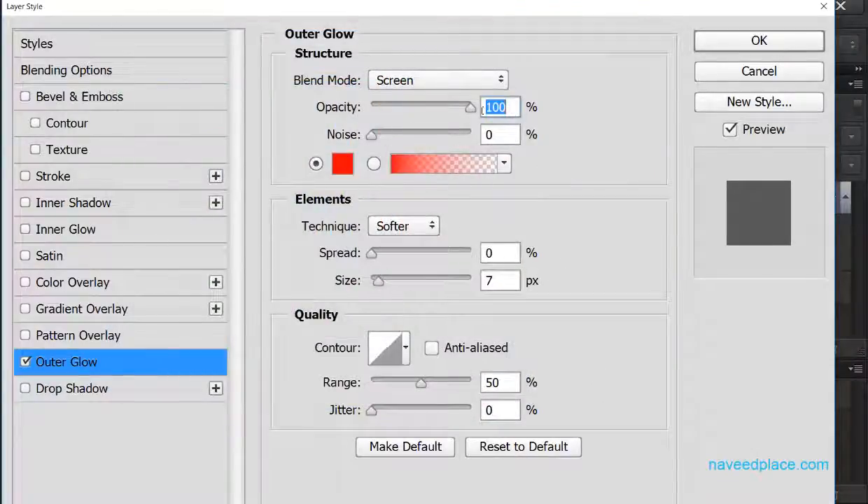
drag(497, 7, 501, 340)
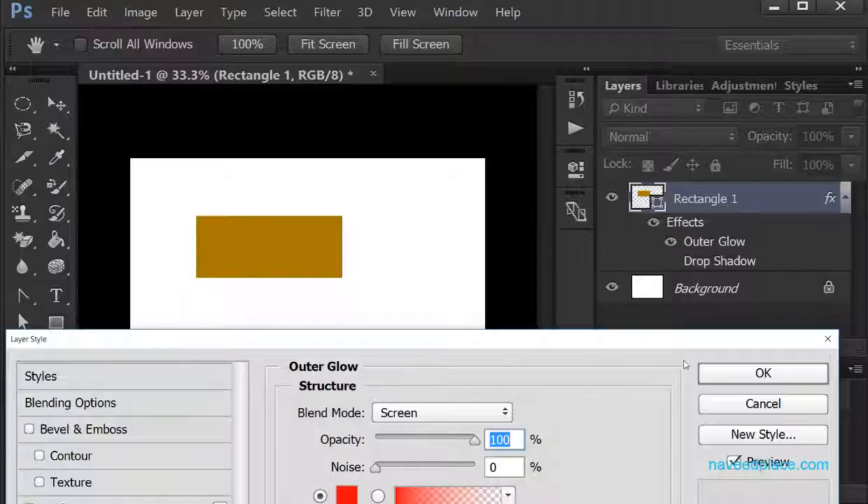
drag(523, 345, 510, 15)
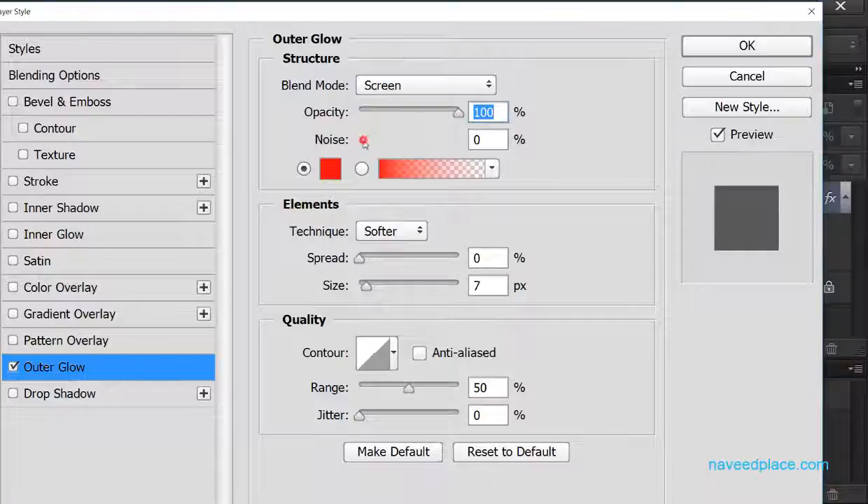
Step: Set the outer glow's noise to 100%, its spread to 100% and its size to 250 px
drag(359, 140, 458, 140)
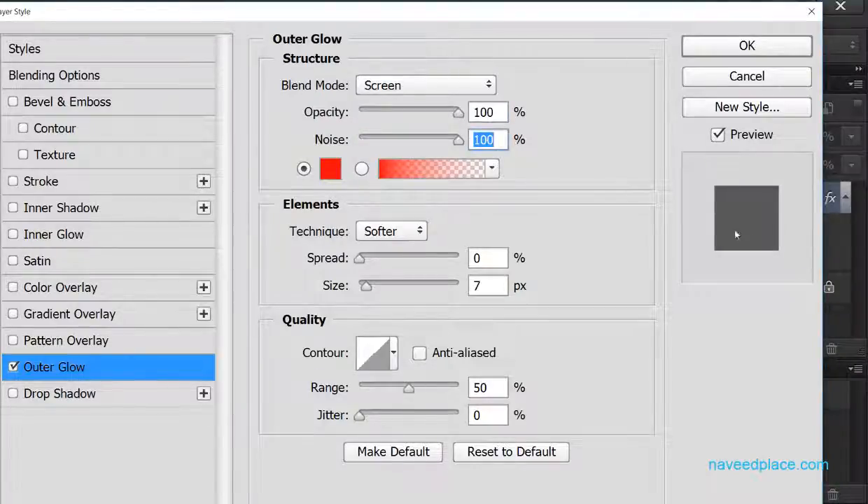
drag(359, 258, 420, 259)
mouse_move(364, 285)
mouse_down()
mouse_move(423, 285)
mouse_move(368, 286)
mouse_up()
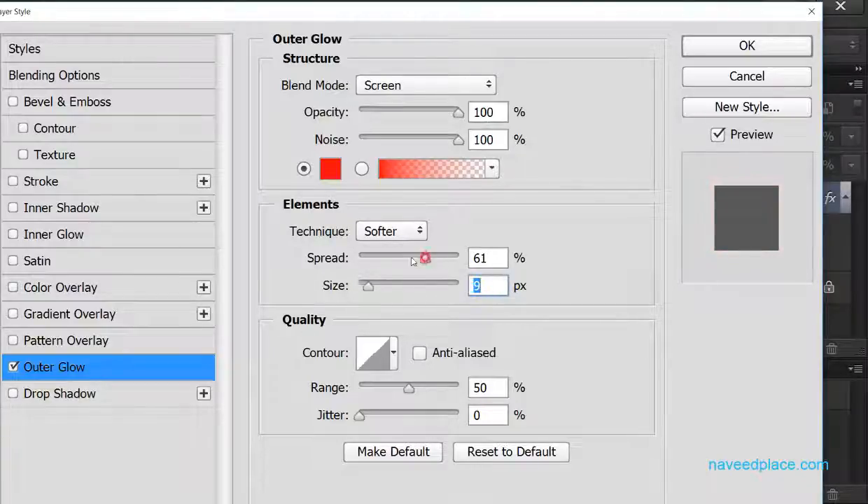
drag(412, 258, 518, 290)
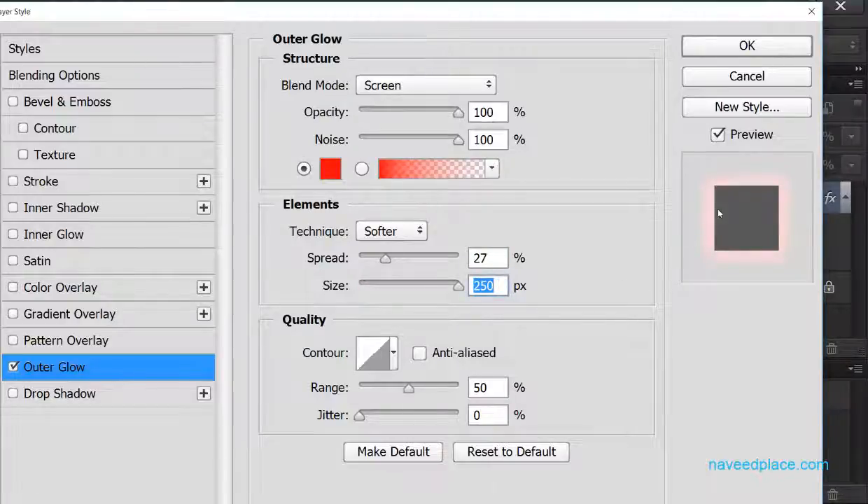
mouse_move(457, 283)
mouse_down()
mouse_move(389, 284)
mouse_move(468, 274)
mouse_up()
drag(385, 258, 459, 258)
Step: Try the Precise technique for the outer glow, check the rectangle on the canvas, and return to Softer
click(409, 240)
click(388, 266)
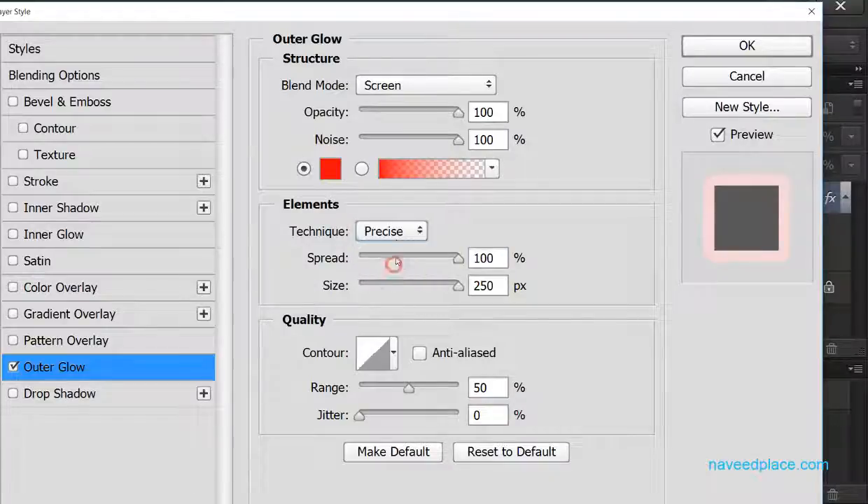
click(397, 231)
click(396, 266)
drag(578, 11, 578, 339)
drag(455, 357, 455, 13)
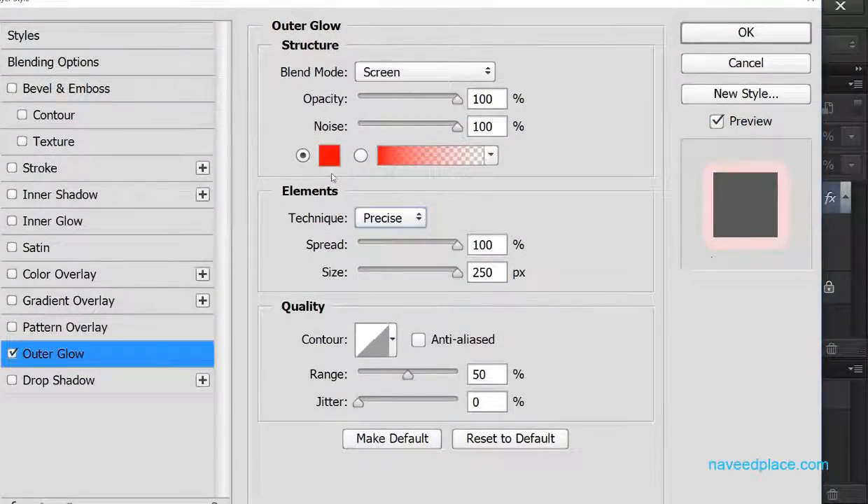
click(391, 217)
click(393, 238)
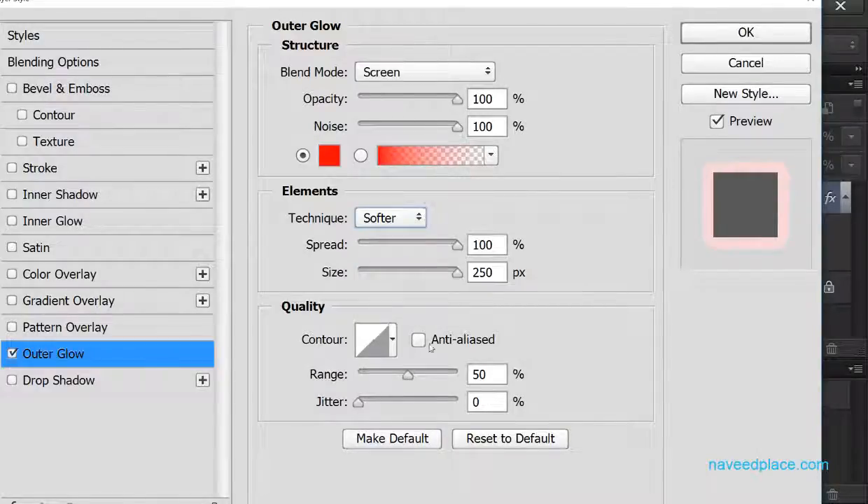
Step: Set the outer glow's range to 100%, its jitter to 5% and its contour to the second preset, the cone curve
drag(407, 374, 495, 375)
mouse_move(368, 403)
mouse_down()
mouse_move(390, 403)
mouse_move(363, 403)
mouse_up()
click(392, 340)
click(363, 240)
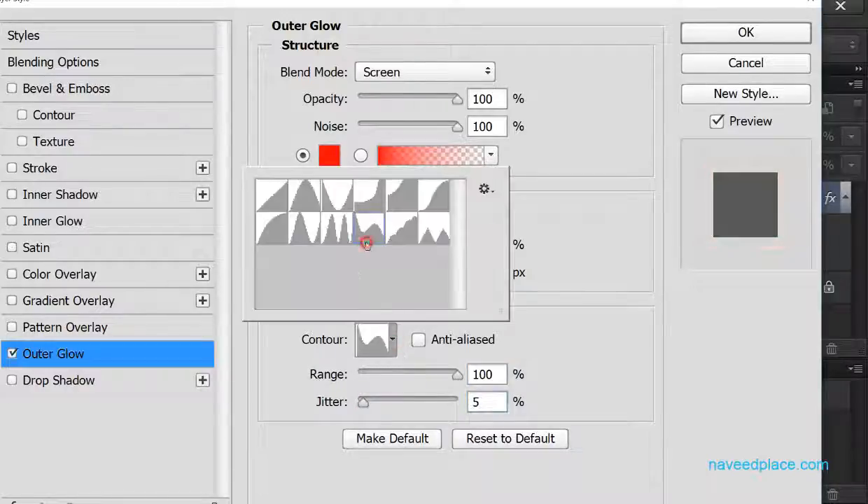
click(320, 220)
click(300, 229)
click(297, 198)
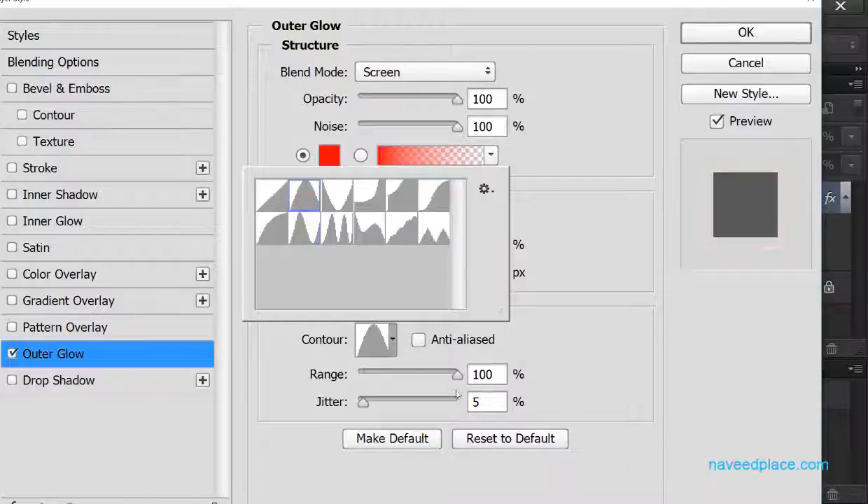
click(604, 316)
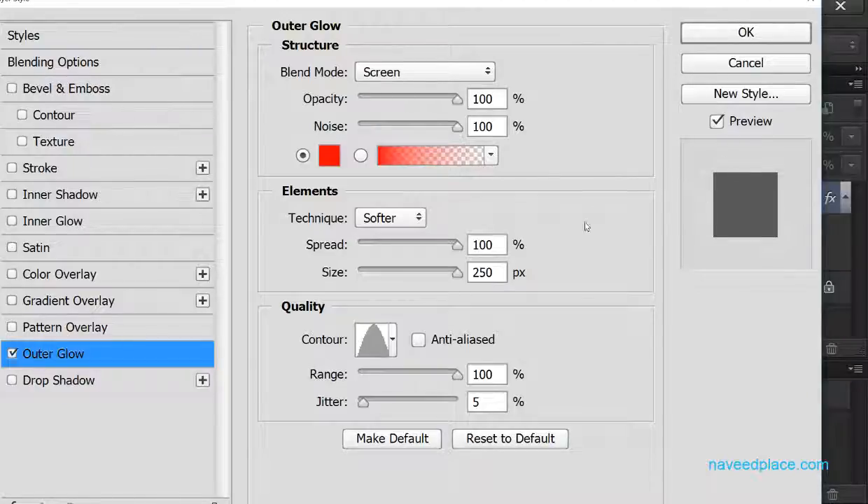
Step: Change the outer glow's jitter to 69% and its range to 1%
drag(363, 402, 427, 401)
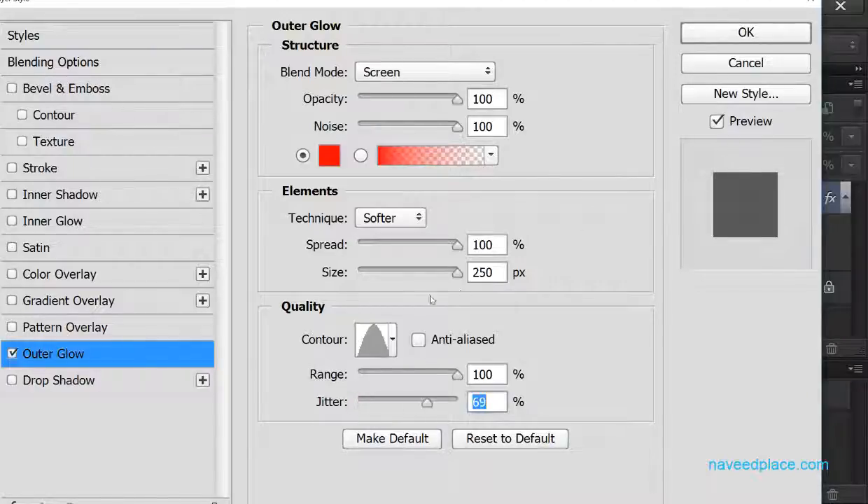
drag(445, 372, 349, 371)
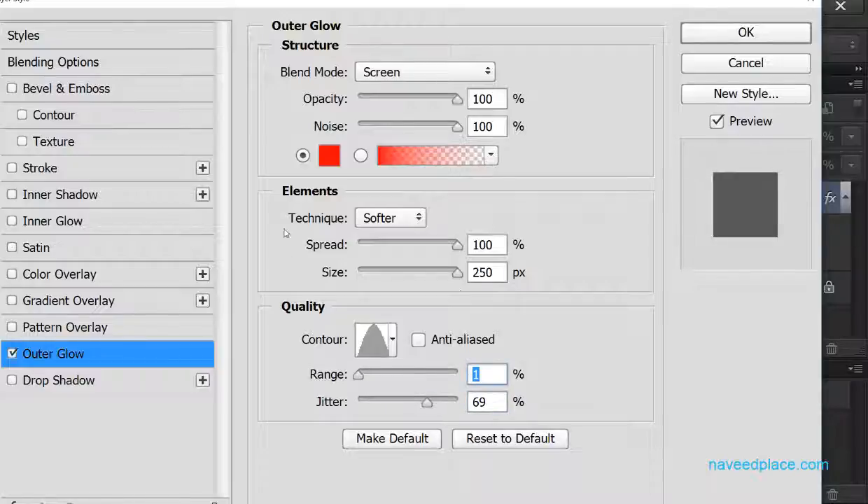
Step: Replace the Outer Glow effect with Pattern Overlay and look at its blend modes, keeping Normal
click(12, 353)
click(12, 328)
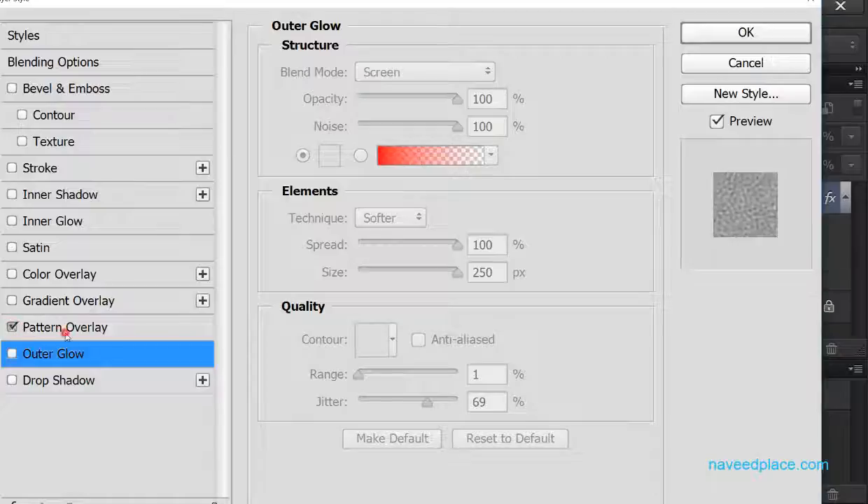
click(66, 333)
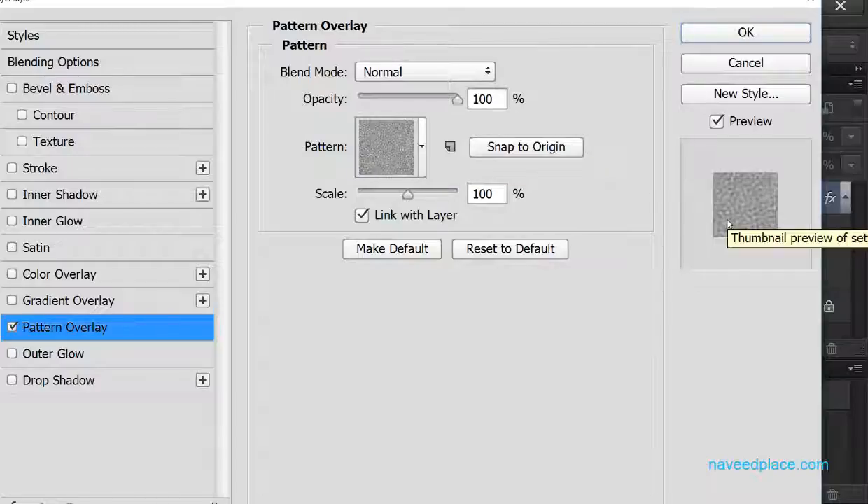
click(387, 67)
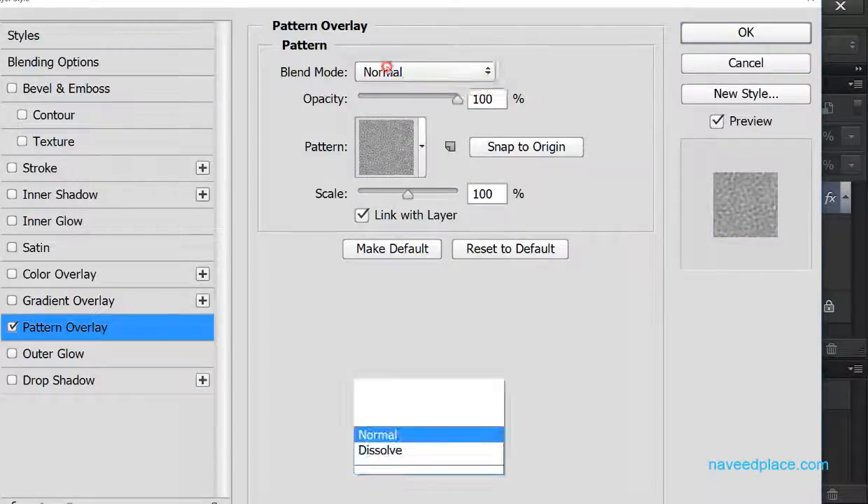
click(297, 139)
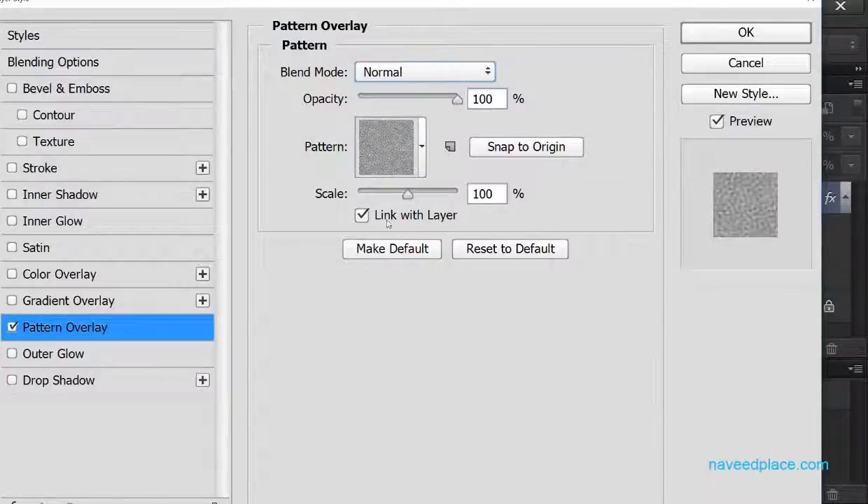
Step: Set the pattern overlay's scale to 1000%, check the rectangle on the canvas, and keep the opacity at 100%
drag(407, 194, 469, 198)
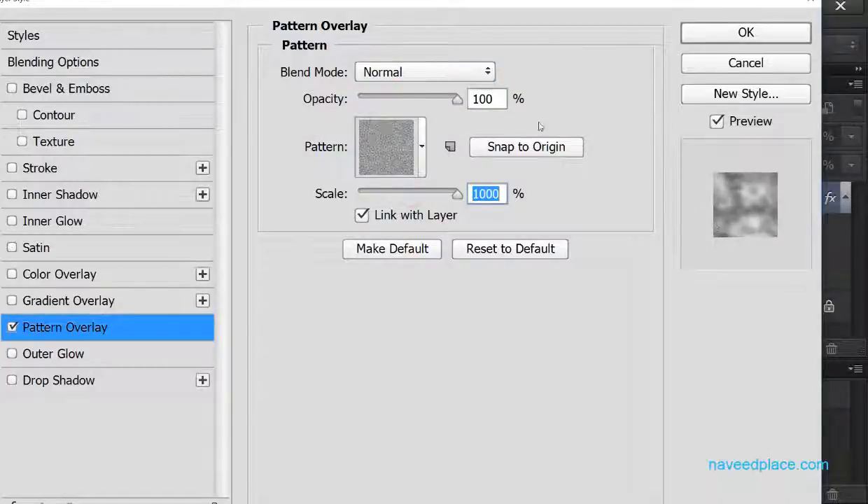
drag(514, 6, 511, 352)
drag(380, 357, 373, 292)
mouse_move(452, 385)
mouse_down()
mouse_move(371, 388)
mouse_move(456, 386)
mouse_up()
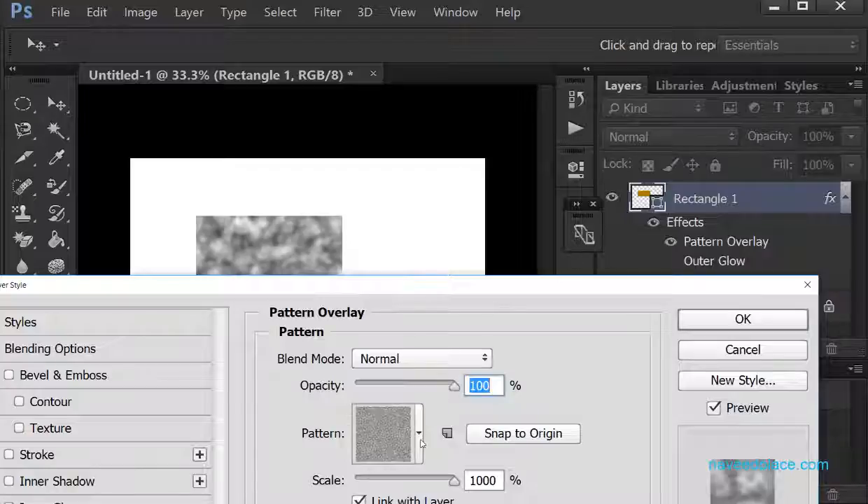
Step: Switch the pattern overlay to the blue and green NaveedPlace logo pattern and check the rectangle on the canvas
click(419, 438)
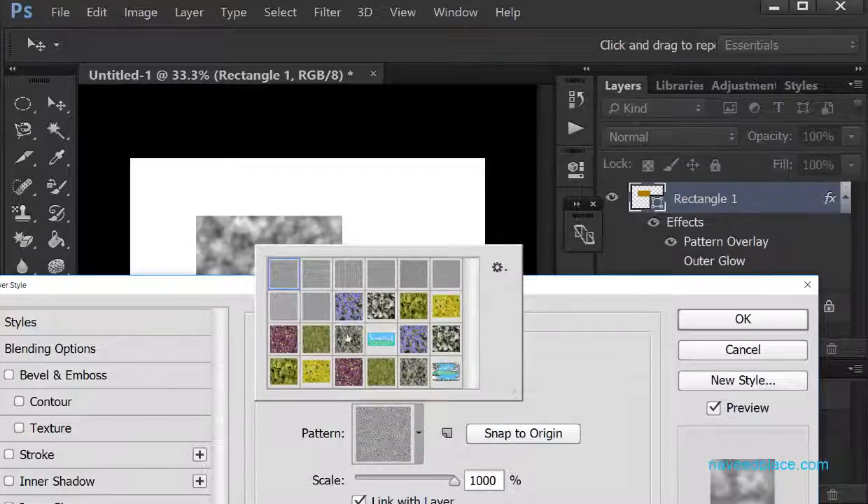
click(390, 339)
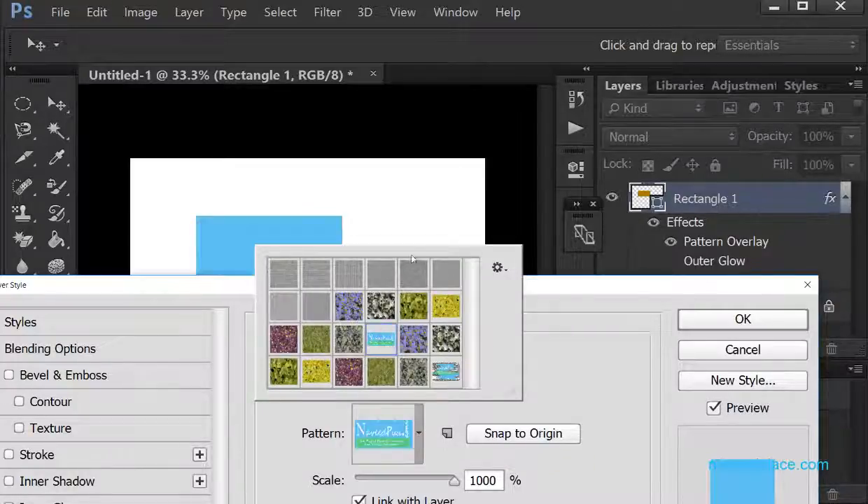
click(541, 346)
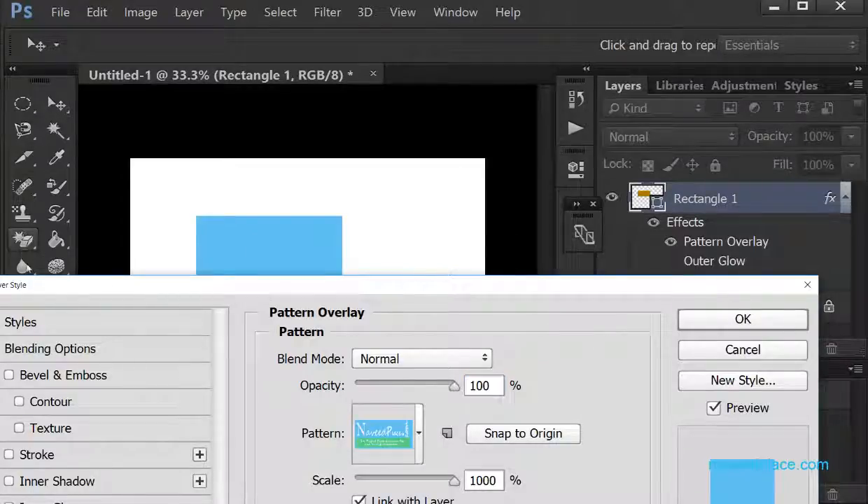
Step: Change the pattern overlay to the grey-and-white leaf pattern and try to save it as a new preset
drag(368, 283, 399, 23)
click(441, 145)
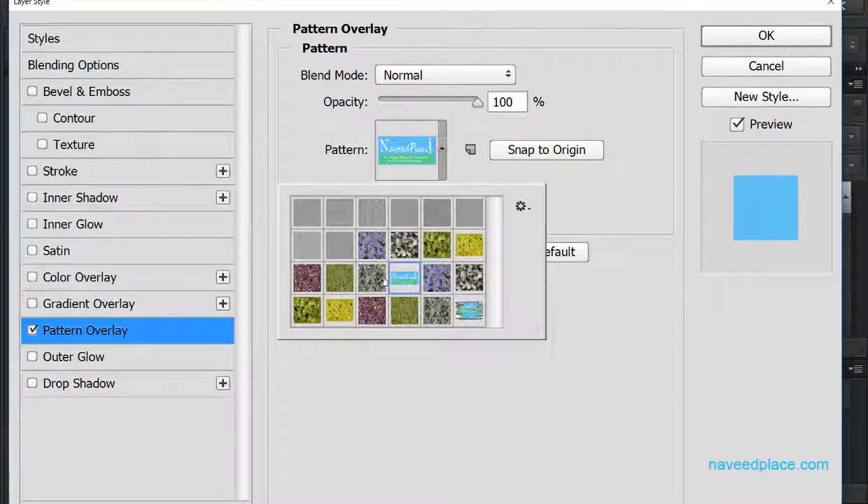
click(405, 244)
click(471, 149)
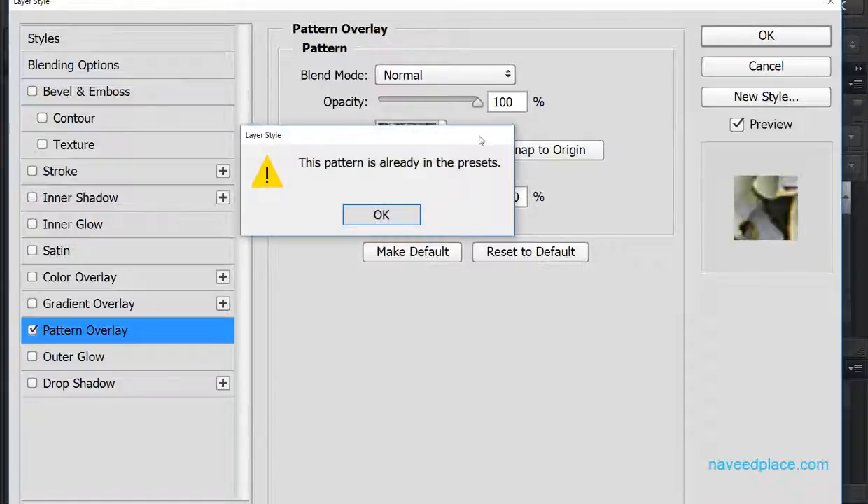
click(384, 215)
Step: Set the pattern overlay's scale to 97% and choose the purple flower pattern
drag(447, 202, 428, 198)
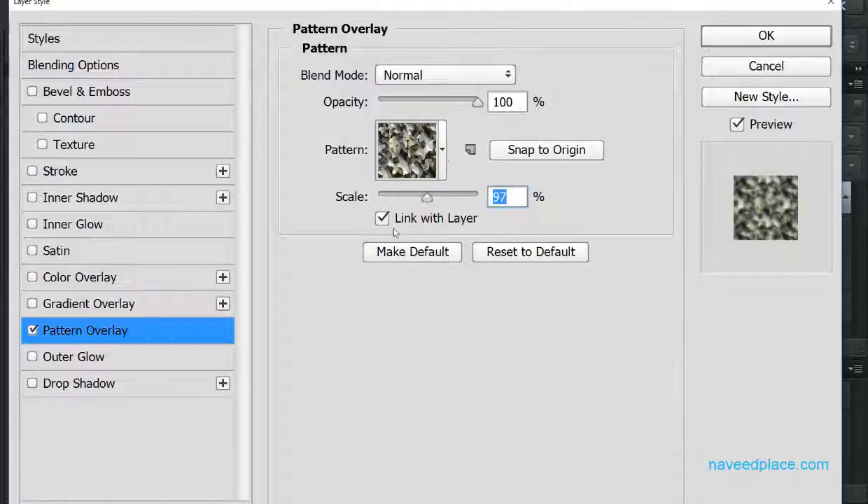
click(427, 145)
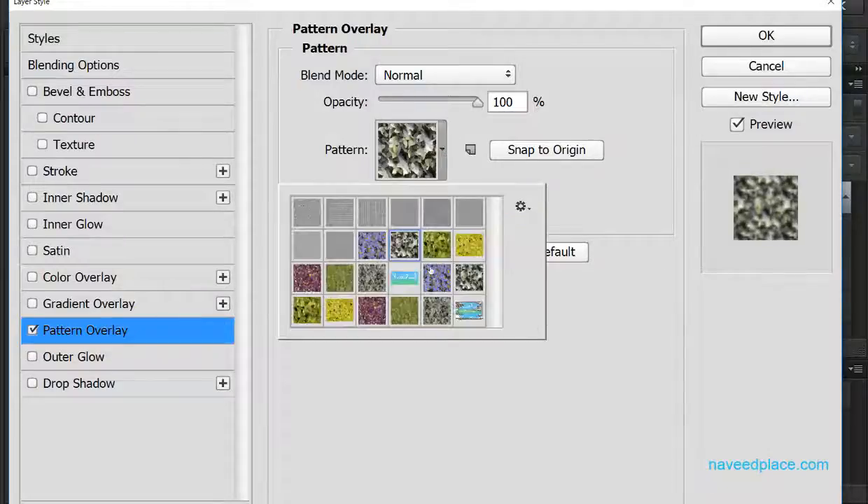
click(358, 314)
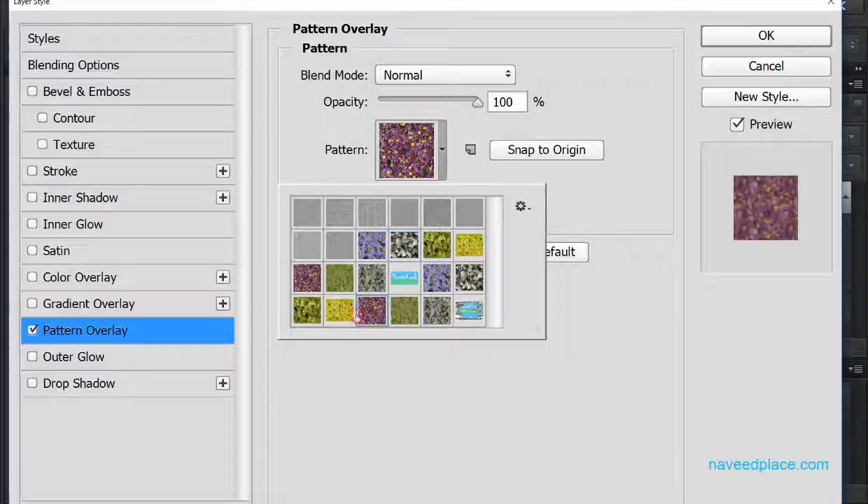
Step: Append the Grayscale Paper set to the current pattern presets
click(520, 207)
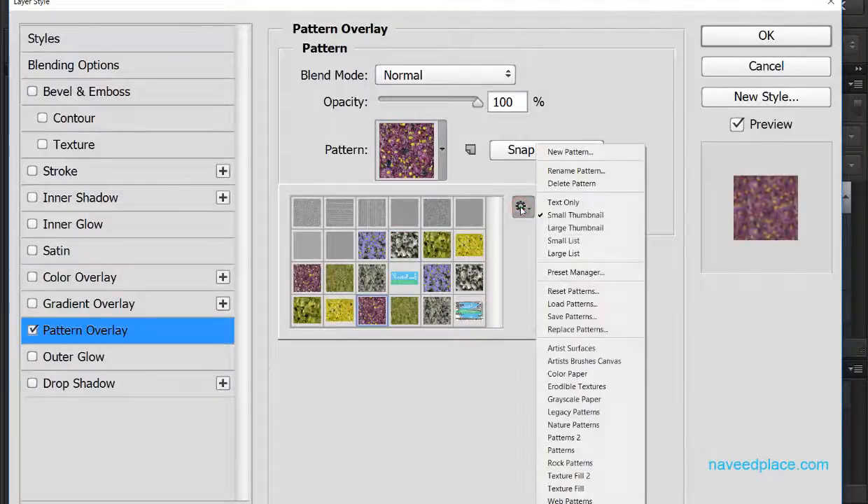
click(574, 399)
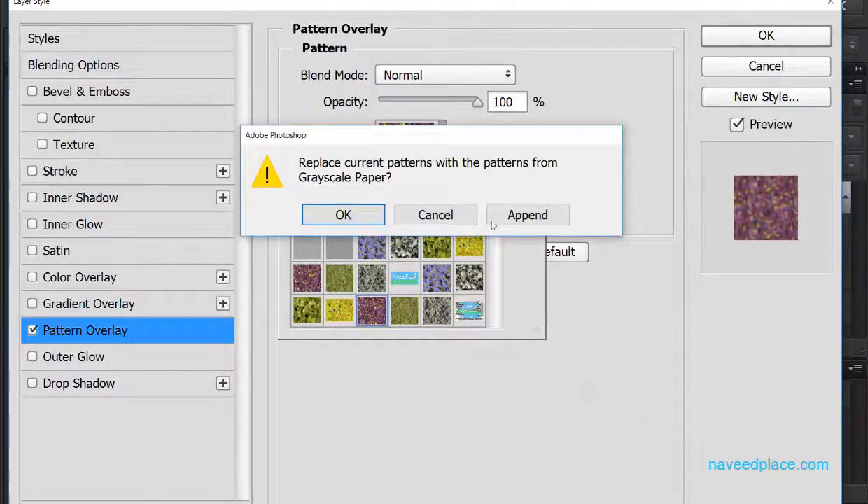
click(515, 214)
Step: Try two of the added paper patterns, then choose the yellow flower pattern and keep the overlay's opacity at 100%
scroll(478, 231, down, 3)
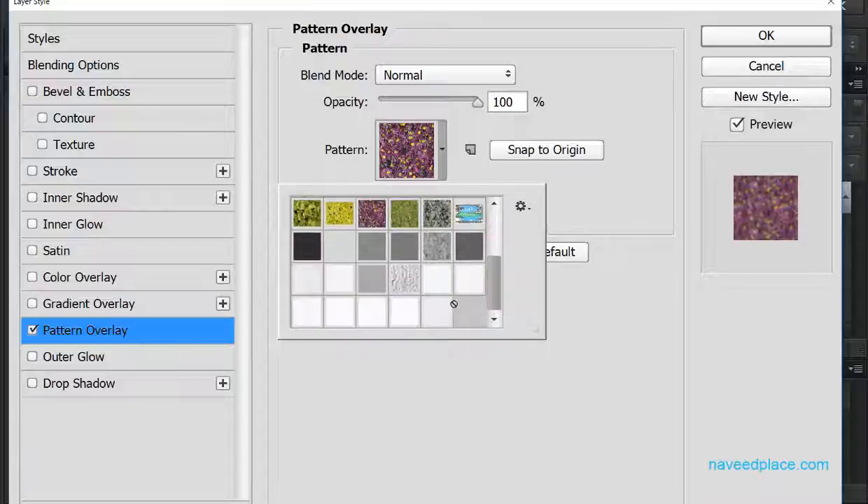
click(403, 279)
click(339, 245)
click(338, 213)
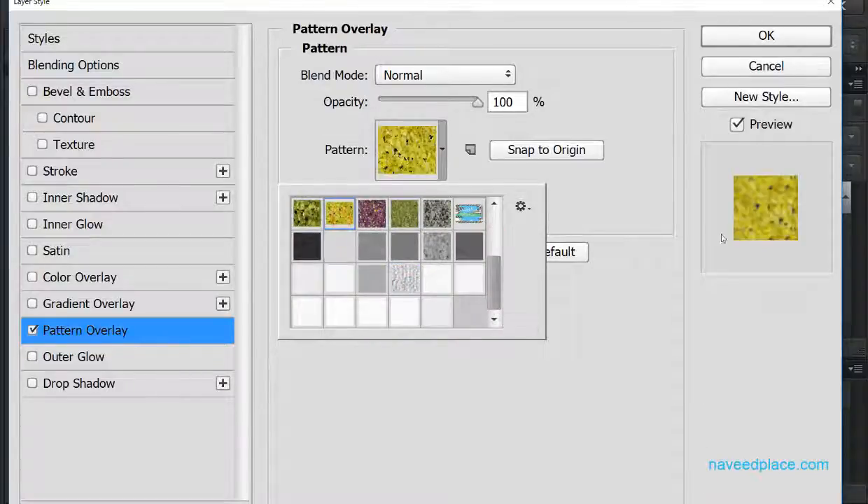
click(550, 227)
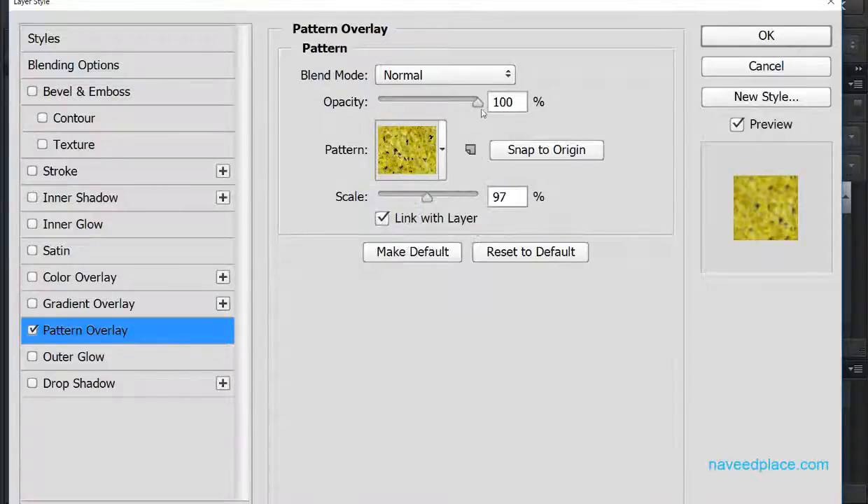
mouse_move(477, 103)
mouse_down()
mouse_move(384, 104)
mouse_move(489, 109)
mouse_up()
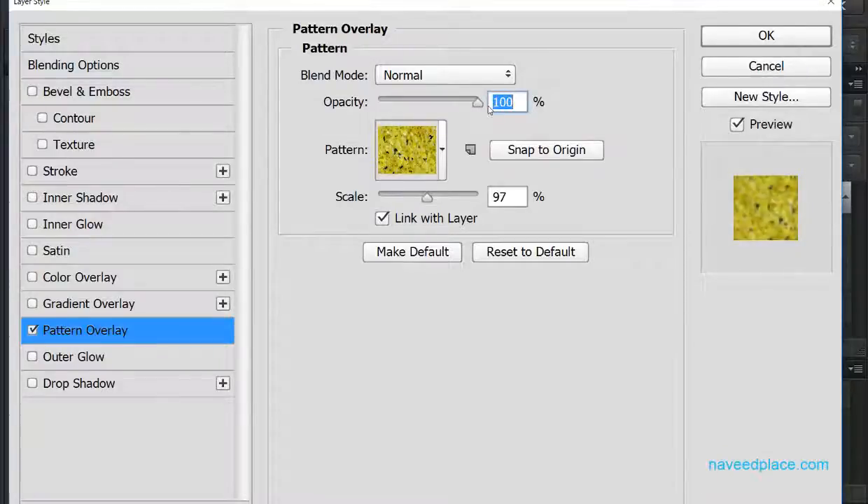
Step: Replace the Pattern Overlay effect with Gradient Overlay and choose the second preset, the orange-gold gradient
click(32, 304)
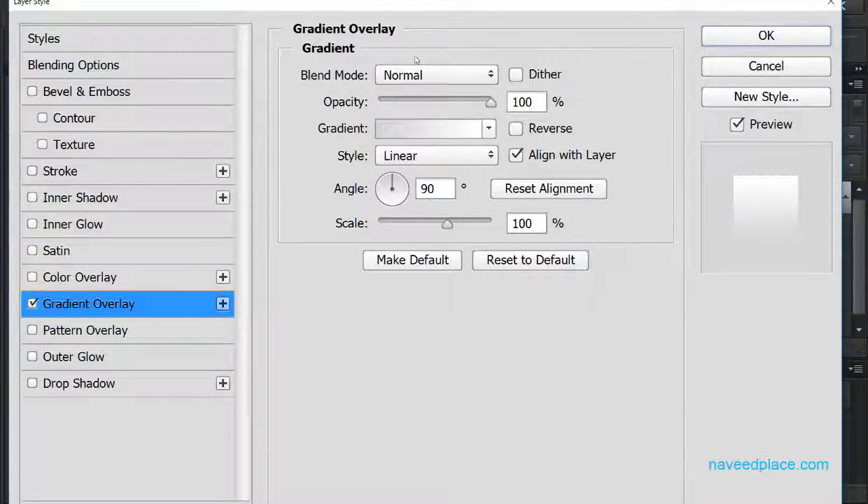
click(486, 128)
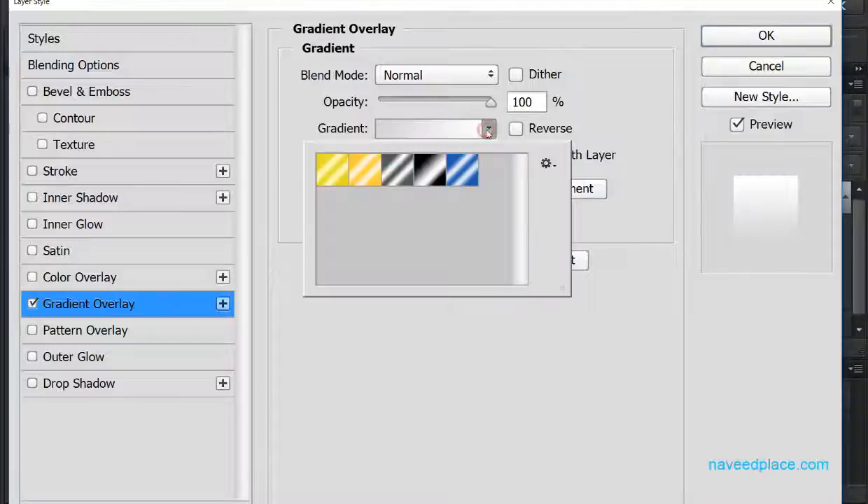
click(369, 172)
click(626, 140)
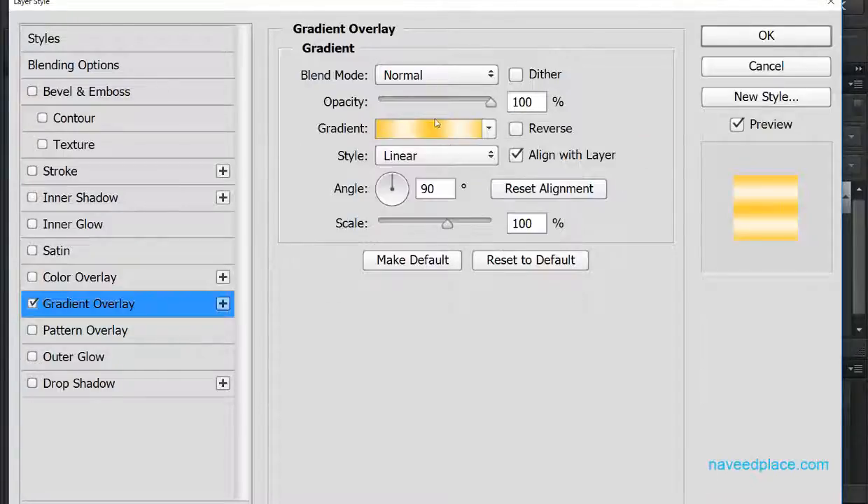
Step: Set the gradient overlay's opacity to 94% and its angle to 143°, and check the rectangle on the canvas
mouse_move(473, 102)
mouse_down()
mouse_move(419, 103)
mouse_move(484, 102)
mouse_up()
mouse_move(383, 184)
mouse_down()
mouse_move(383, 203)
mouse_move(385, 187)
mouse_up()
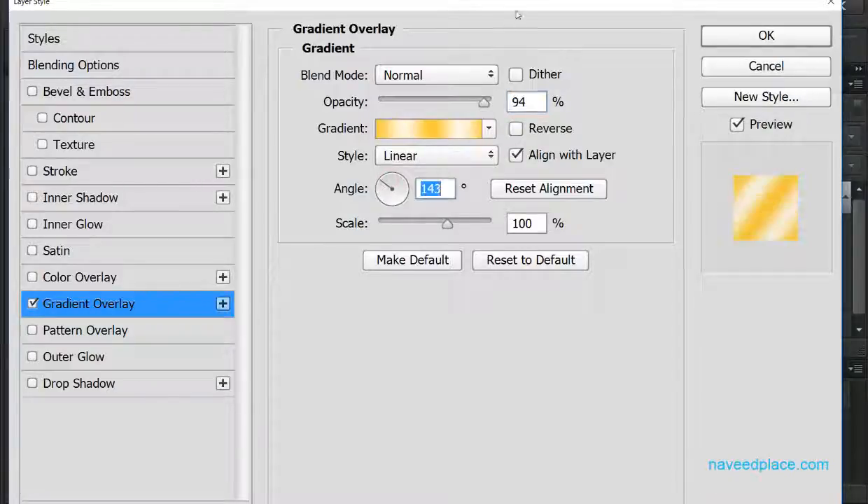
drag(515, 15, 511, 355)
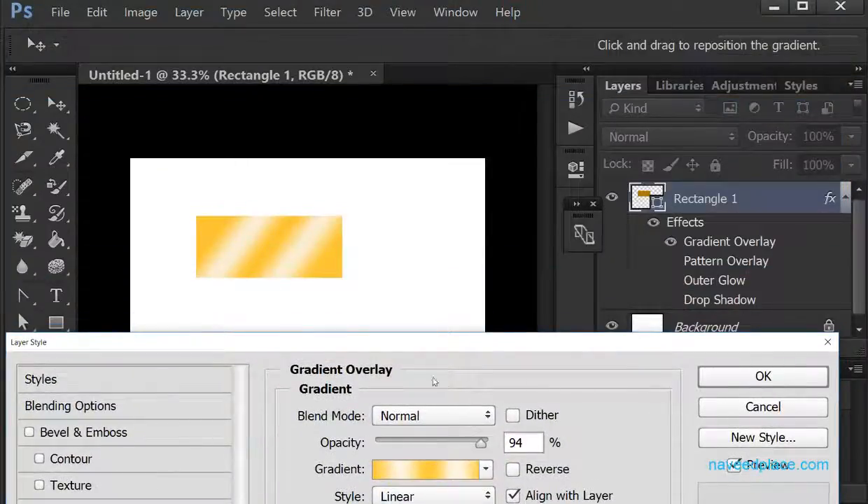
drag(432, 345, 413, 5)
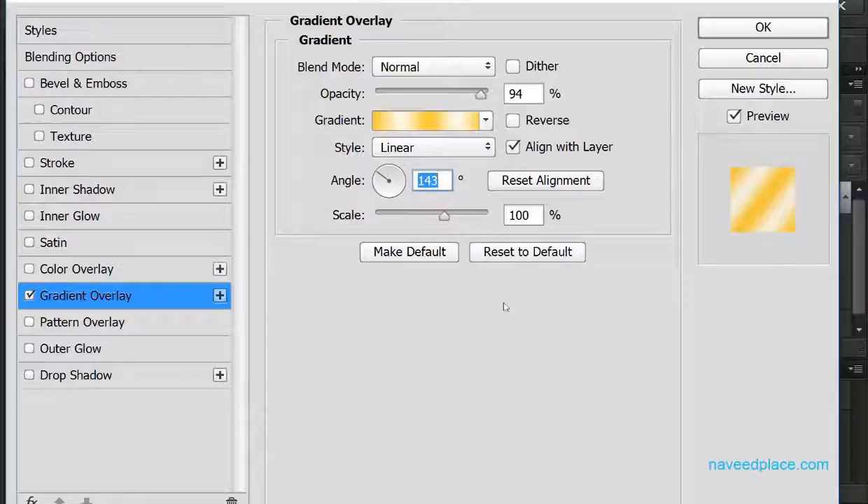
Step: Try the gradient overlay at scales of 72% and 129%, and toggle Reverse on and off
drag(445, 217, 421, 222)
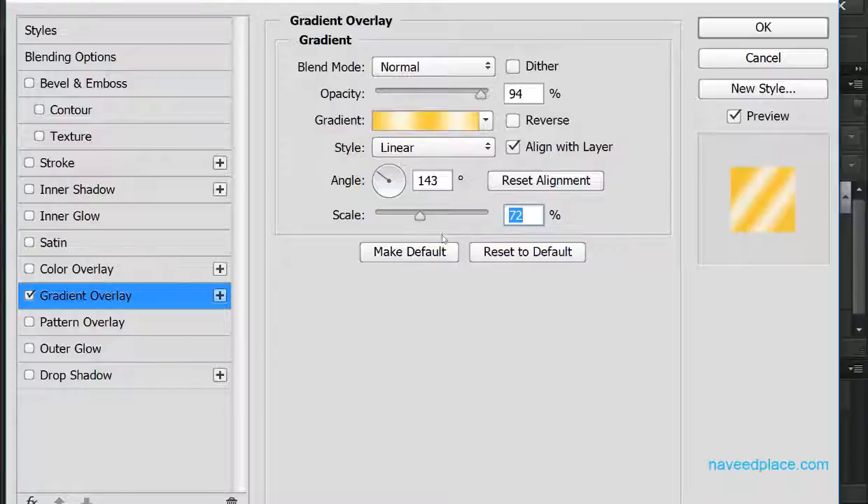
drag(419, 217, 473, 217)
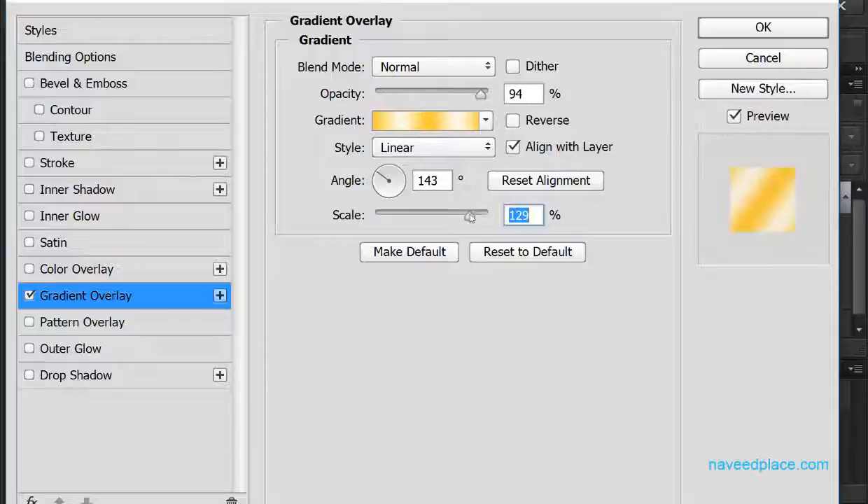
click(514, 121)
click(518, 123)
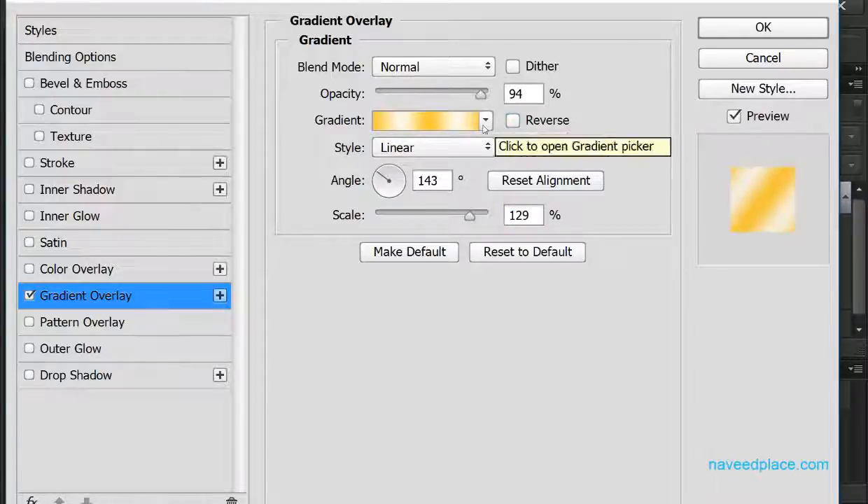
Step: Change the gradient overlay to the blue-and-white preset and turn off Align with Layer
click(485, 122)
click(459, 162)
click(573, 146)
click(595, 143)
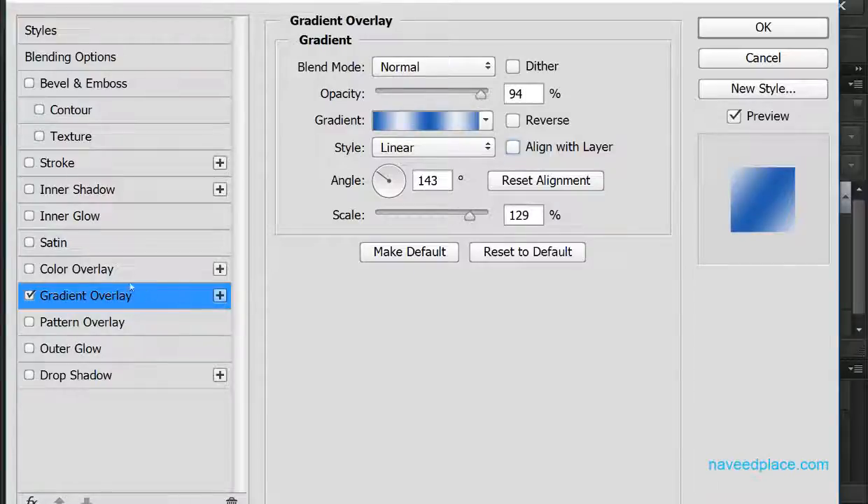
Step: Compare the blue gradient with Reverse and Align with Layer each switched on and off, and reset its alignment
click(513, 121)
click(513, 121)
click(513, 147)
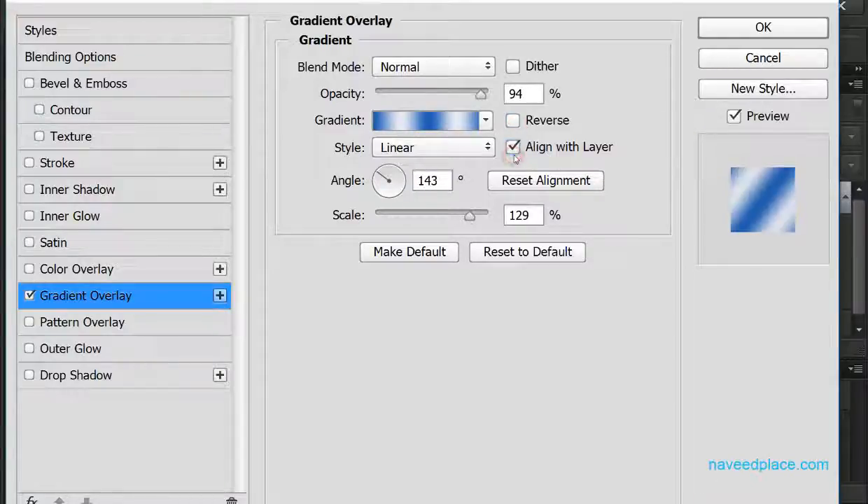
click(513, 148)
click(517, 180)
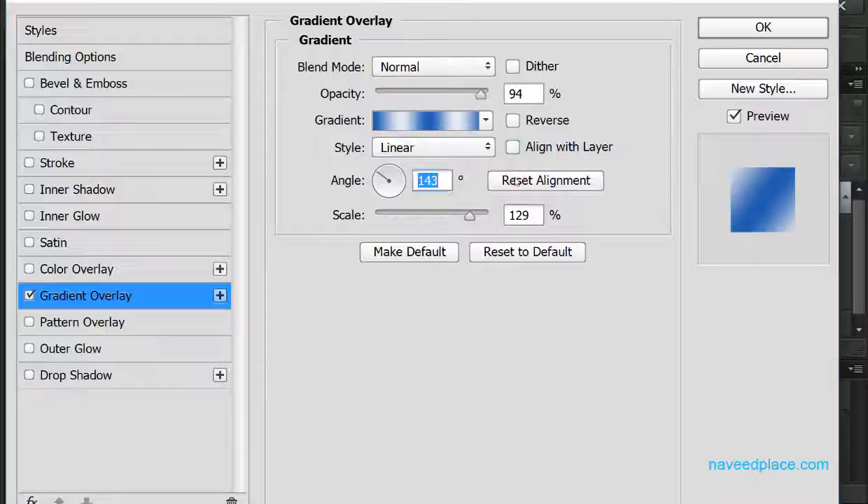
Step: Set the gradient overlay's scale to 12% and its angle to 153°
mouse_move(387, 180)
mouse_down()
mouse_move(379, 179)
mouse_move(399, 191)
mouse_move(397, 169)
mouse_up()
drag(469, 216, 376, 213)
drag(388, 173, 375, 174)
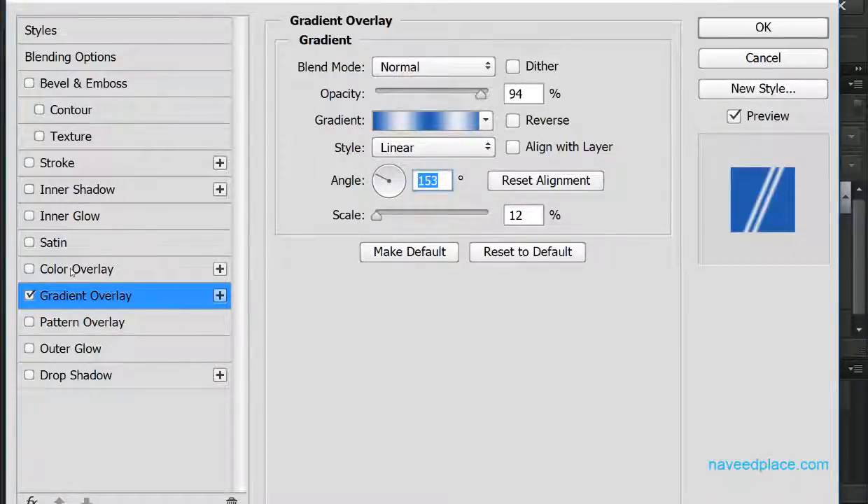
Step: Add a Color Overlay effect above the gradient and set its colour to a bright orange-red
click(28, 270)
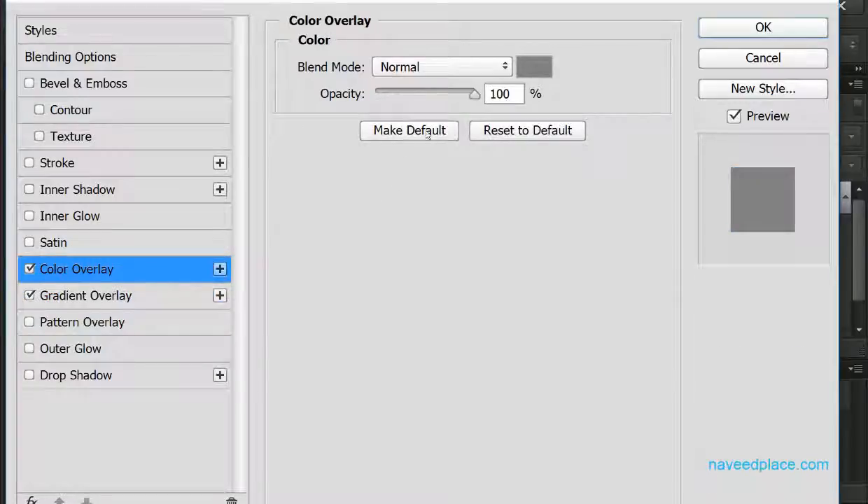
click(534, 68)
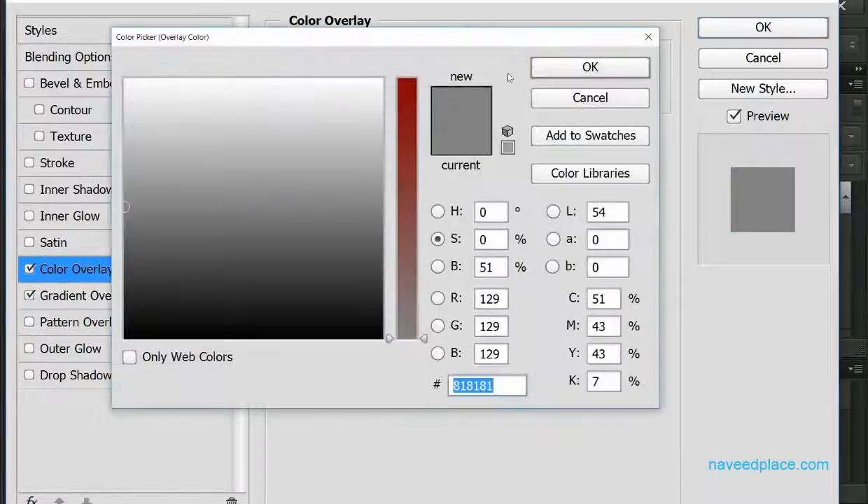
drag(406, 337, 406, 170)
click(162, 105)
drag(161, 105, 127, 82)
drag(389, 168, 389, 93)
click(590, 66)
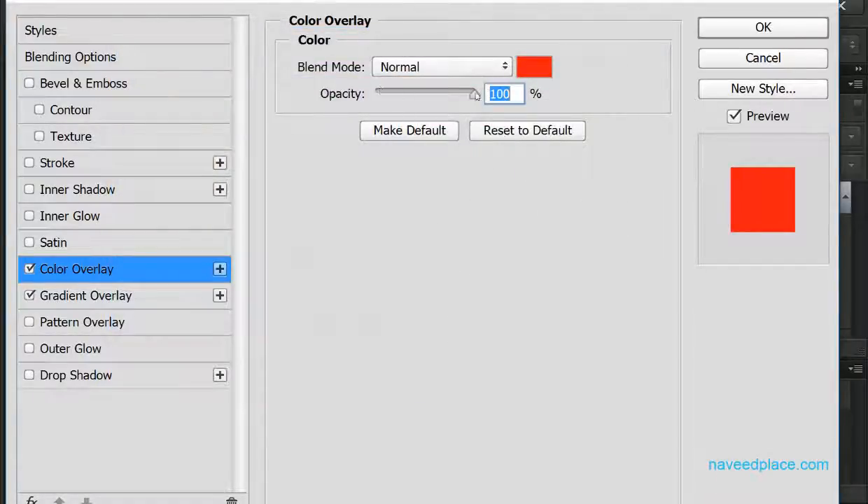
Step: Keep the color overlay's opacity at 100% and uncover the canvas to inspect the rectangle
mouse_move(474, 94)
mouse_down()
mouse_move(406, 94)
mouse_move(490, 94)
mouse_up()
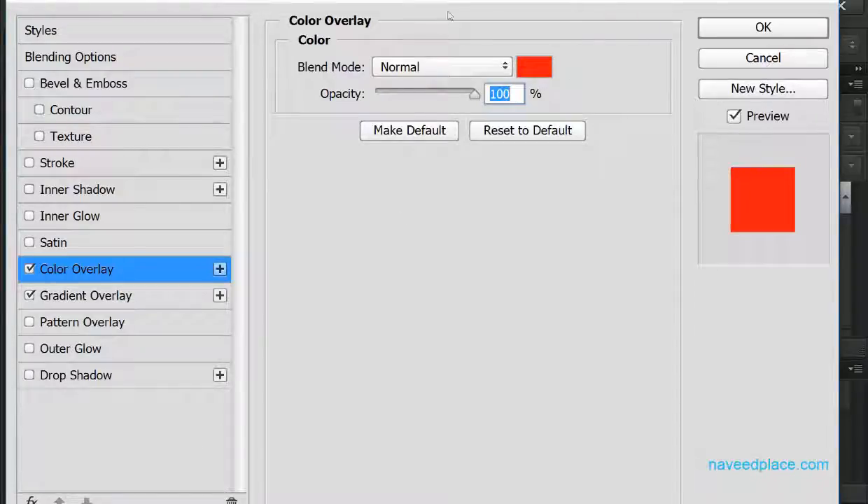
drag(455, 6, 441, 366)
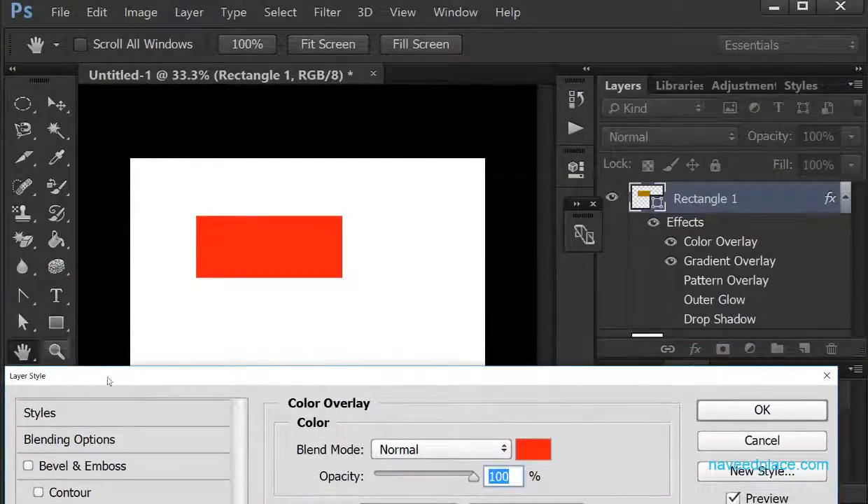
drag(107, 370, 139, 444)
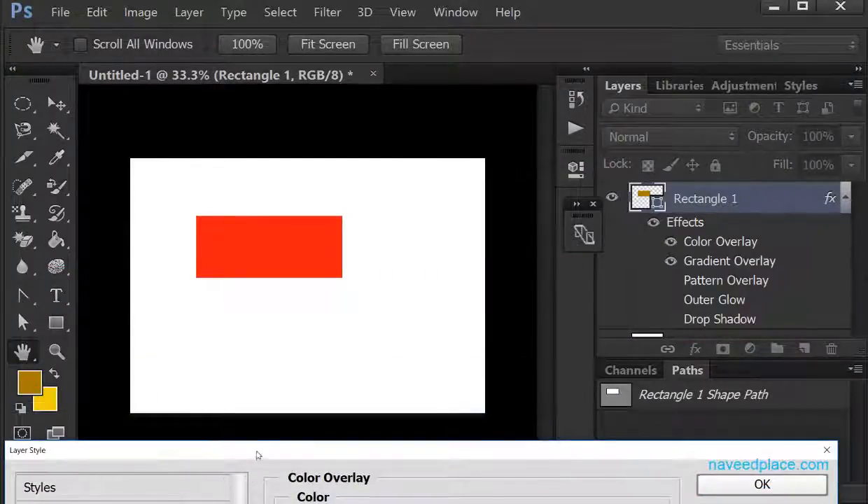
Step: Review the Color Overlay's blend mode choices, keep Normal, and inspect the rectangle on the canvas
drag(257, 454, 259, 25)
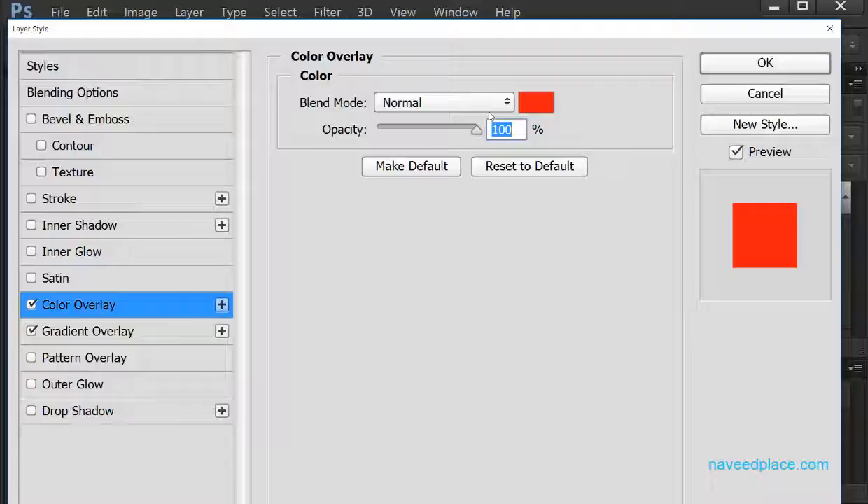
click(452, 110)
click(595, 276)
drag(448, 31, 461, 459)
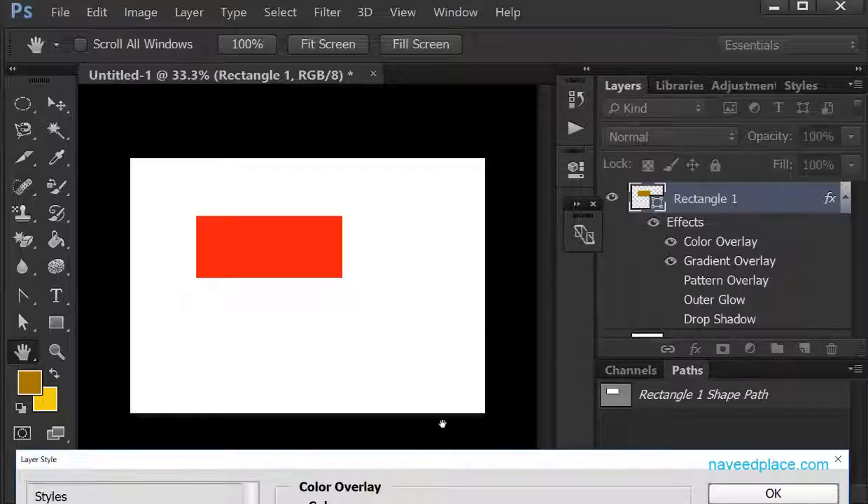
drag(433, 461, 420, 20)
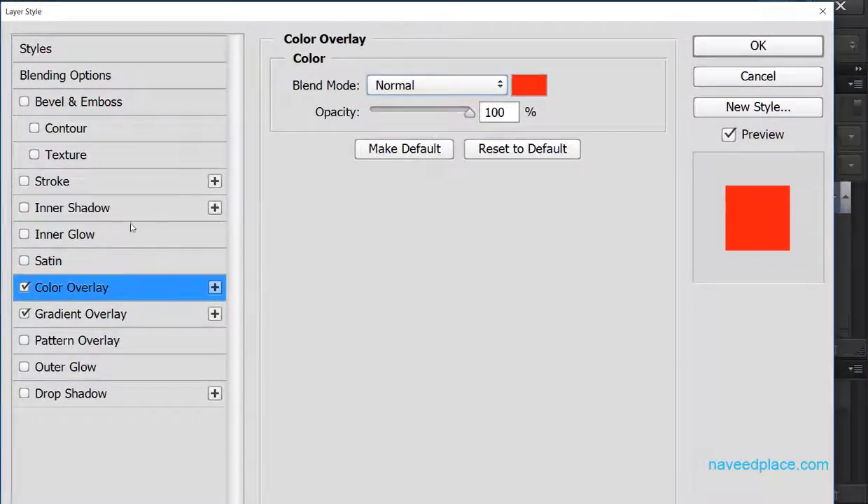
Step: Turn off the Color Overlay and Gradient Overlay effects and add a Satin effect to the rectangle
click(24, 287)
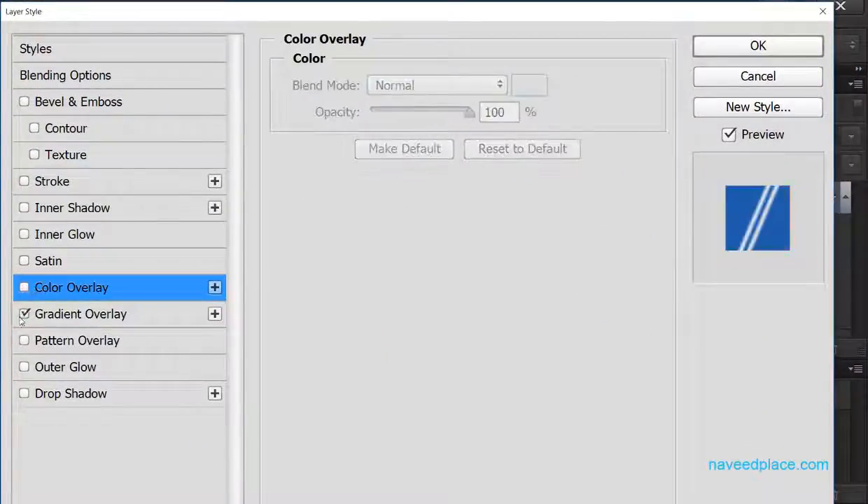
click(24, 313)
click(24, 261)
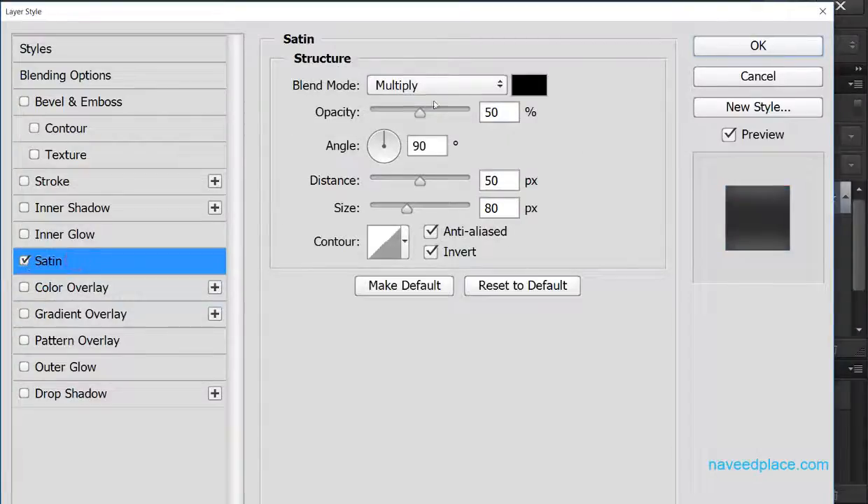
Step: Change the satin colour to a bright yellow-green
drag(451, 13, 451, 44)
click(515, 112)
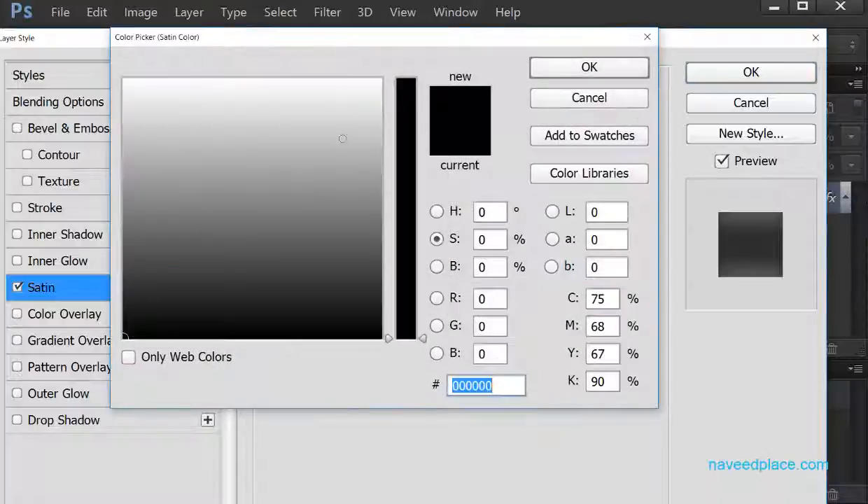
click(341, 158)
drag(403, 203, 403, 112)
mouse_move(161, 118)
mouse_down()
mouse_move(162, 85)
mouse_move(185, 84)
mouse_move(139, 83)
mouse_move(178, 84)
mouse_move(167, 118)
mouse_move(172, 82)
mouse_up()
click(595, 65)
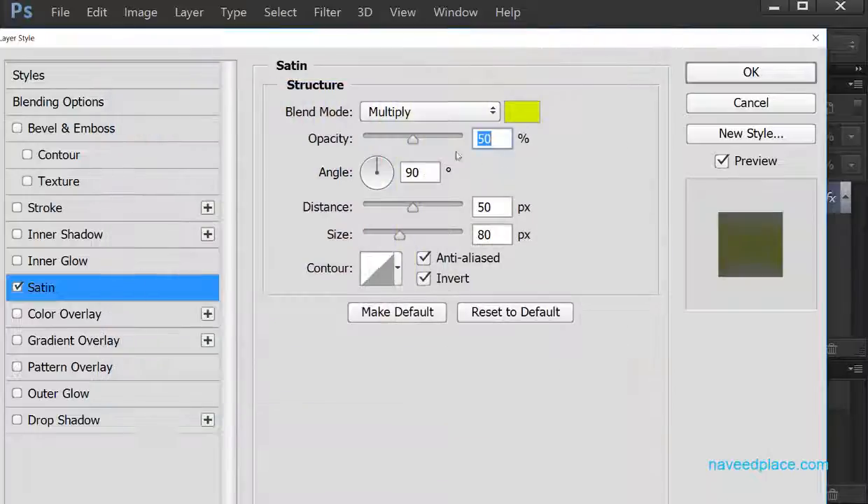
Step: Set the satin's opacity to 100%, distance to 180 px, size to 229 px, and pick the double-peak contour
drag(412, 140, 462, 139)
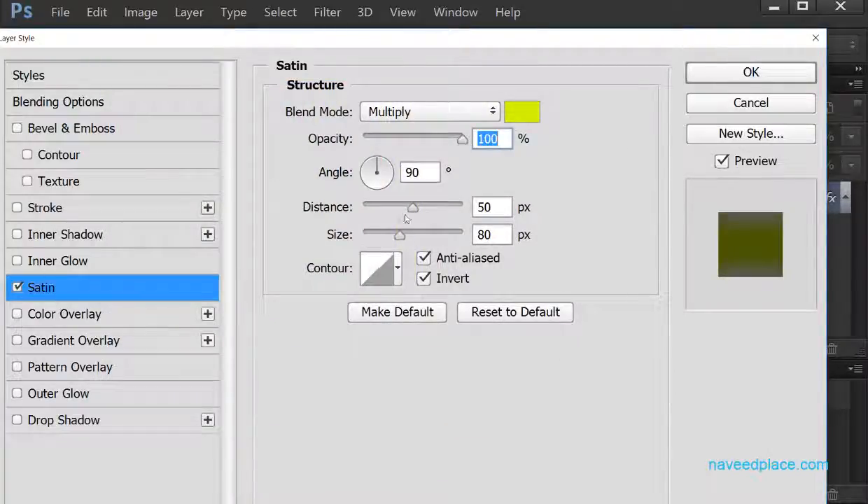
drag(412, 207, 446, 207)
drag(399, 235, 455, 235)
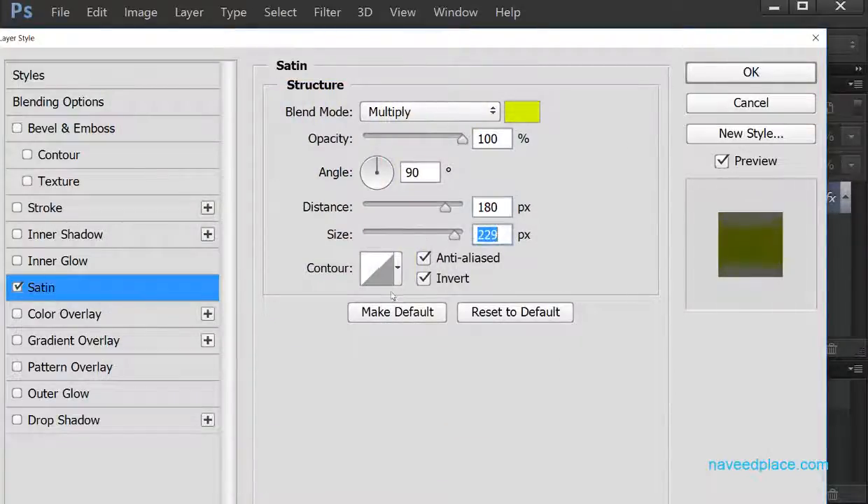
click(396, 268)
click(341, 348)
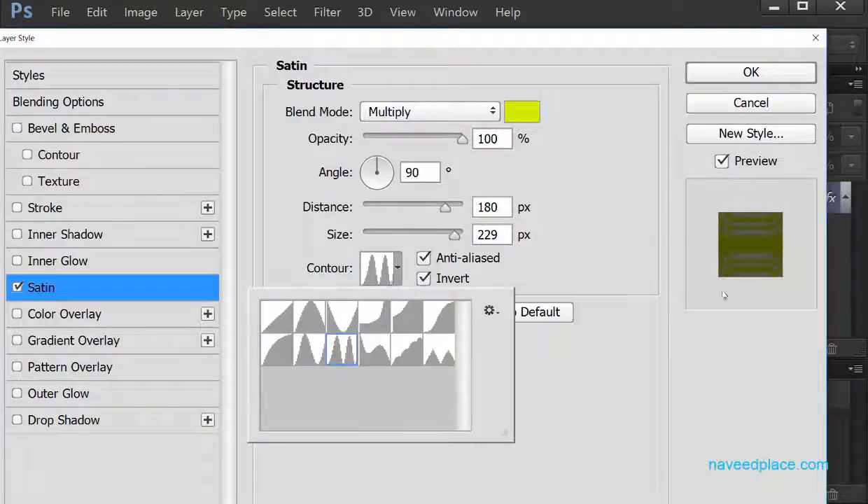
Step: Apply the Satin effect to the rectangle and inspect its pattern up close
drag(609, 41, 592, 397)
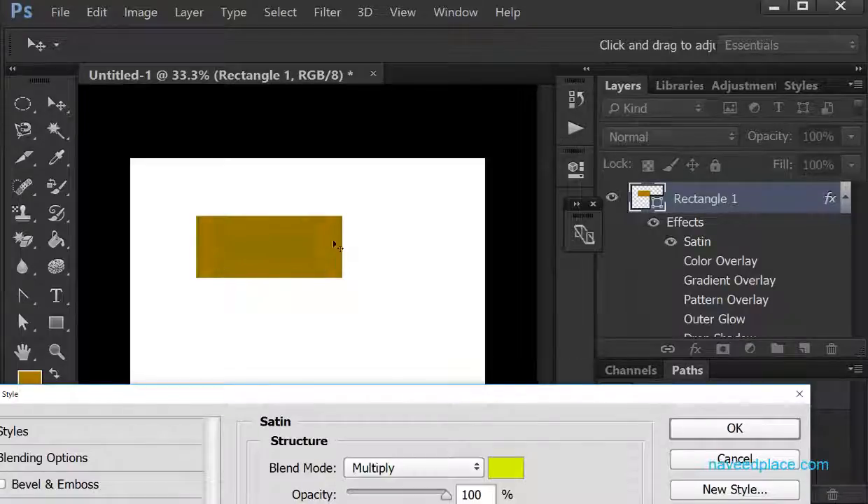
drag(513, 391, 490, 219)
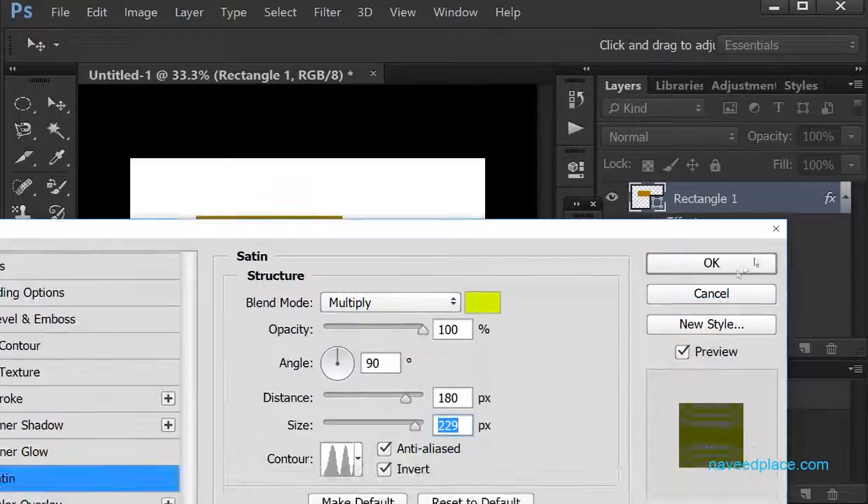
click(734, 267)
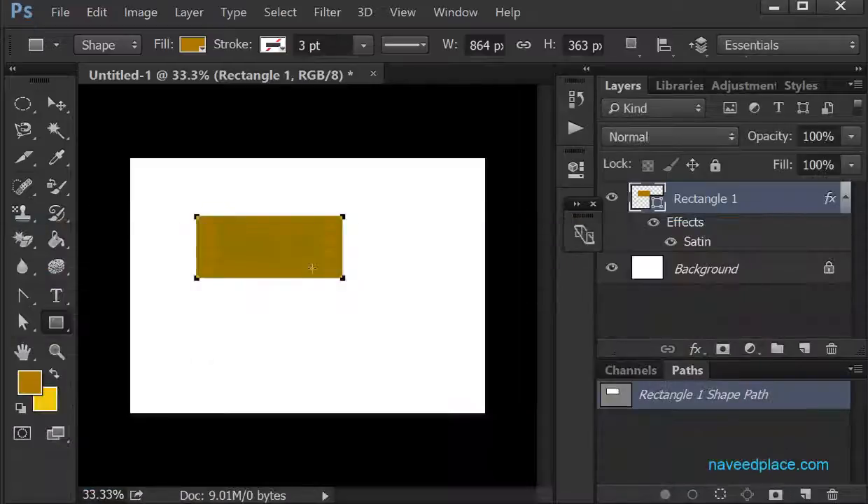
key(ctrl+plus)
key(ctrl+plus)
key(ctrl+plus)
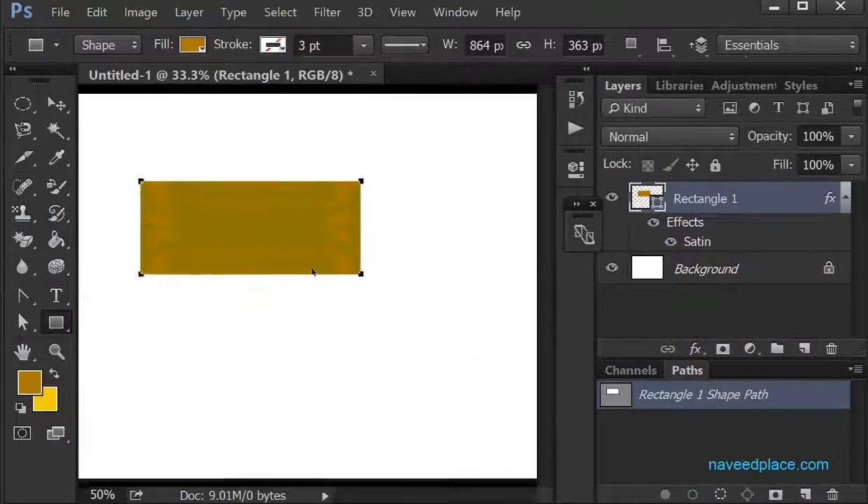
drag(318, 291, 422, 383)
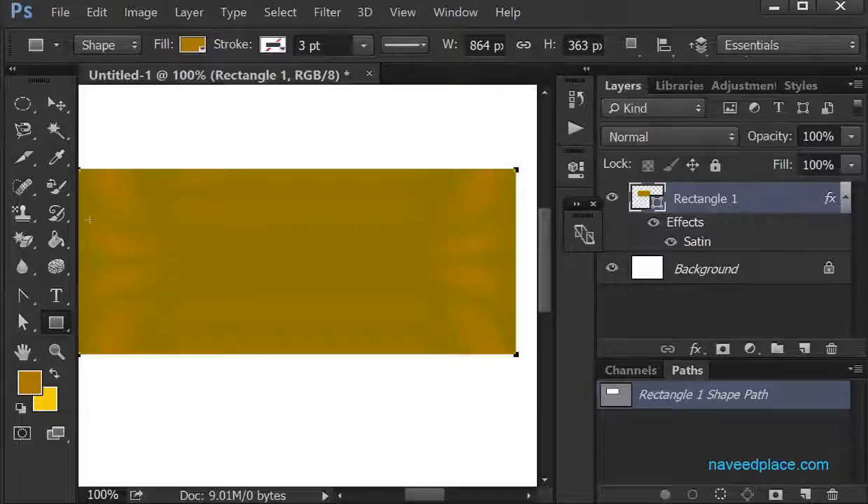
click(695, 348)
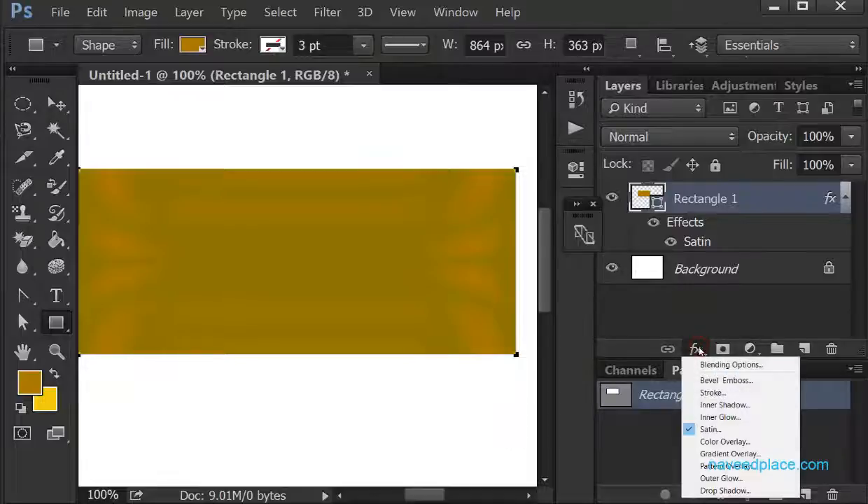
click(718, 430)
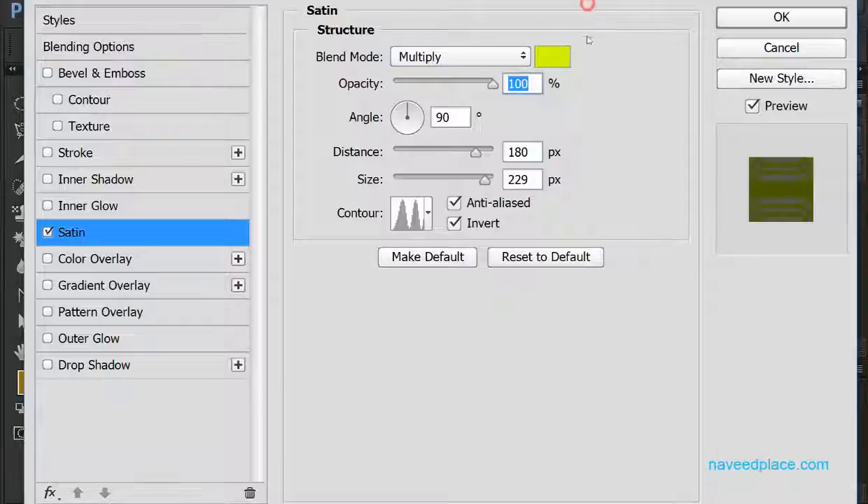
click(91, 15)
click(105, 231)
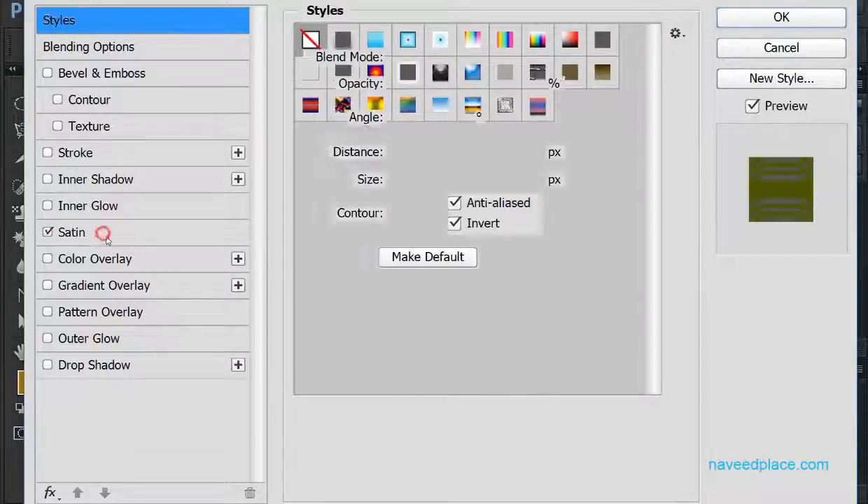
click(48, 232)
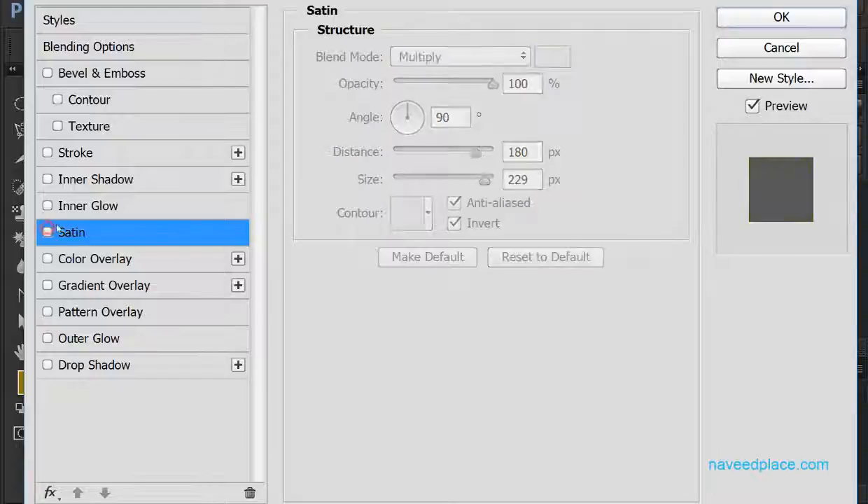
click(47, 205)
click(148, 212)
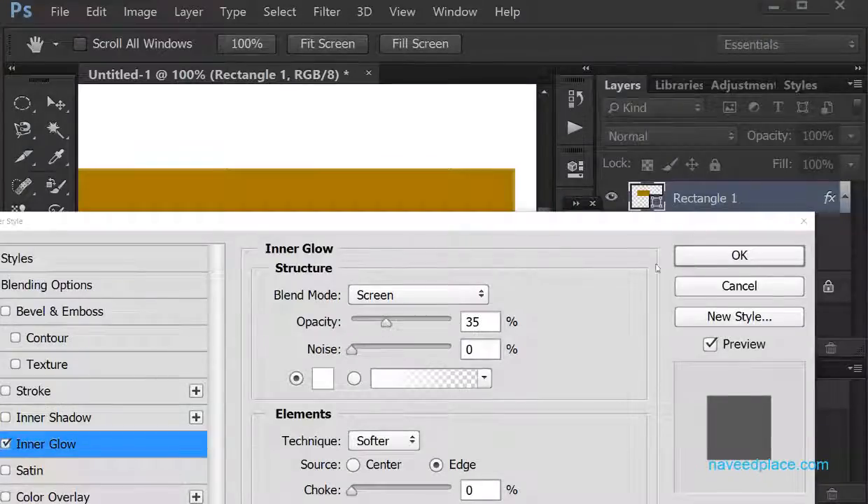
click(743, 283)
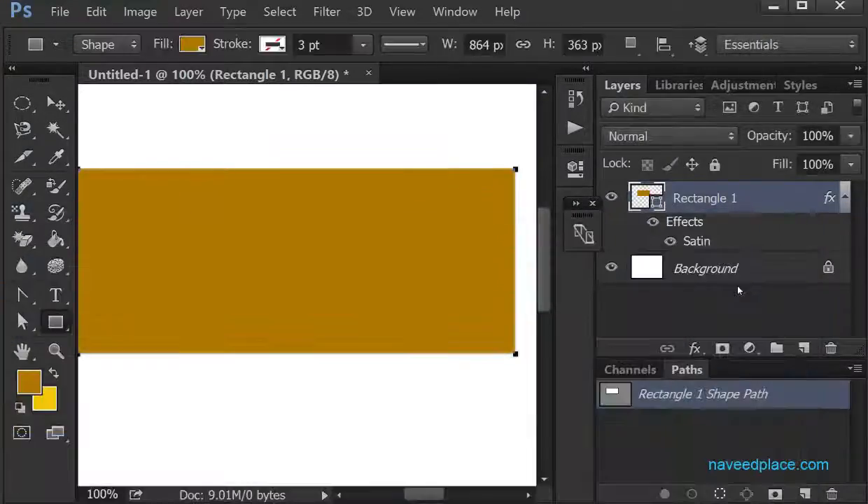
Step: Delete the Rectangle 1 layer and set the foreground colour to white and the background colour to black
click(830, 348)
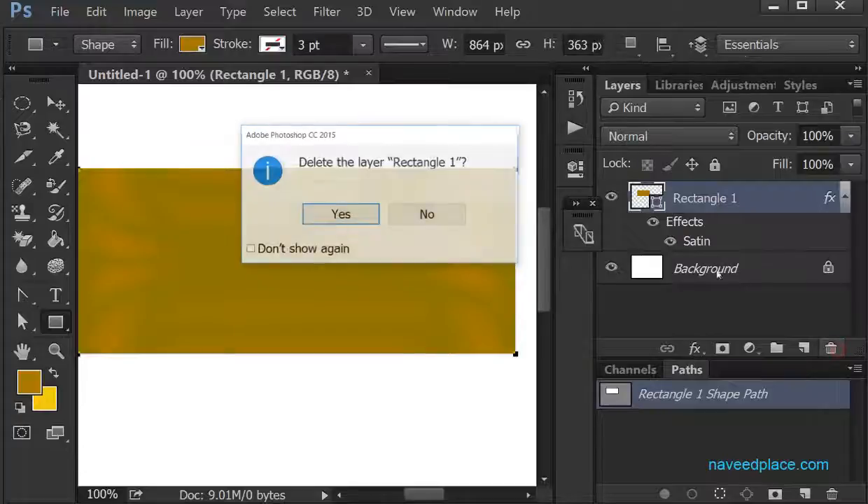
click(306, 221)
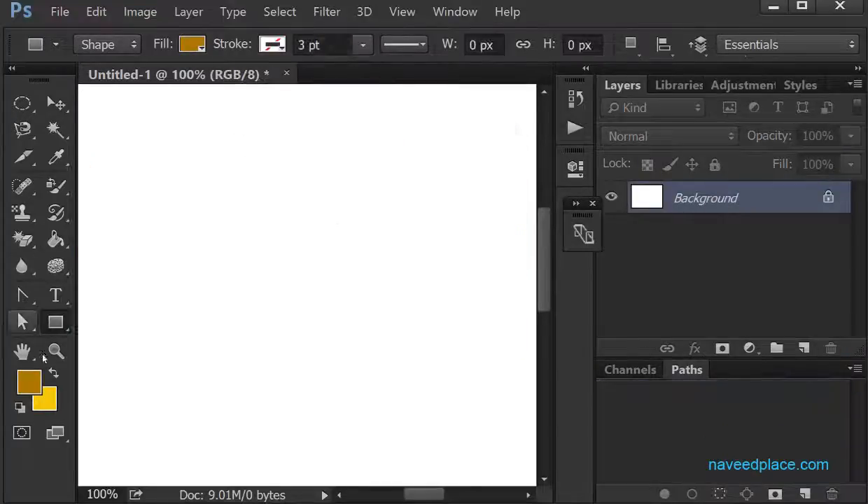
click(18, 406)
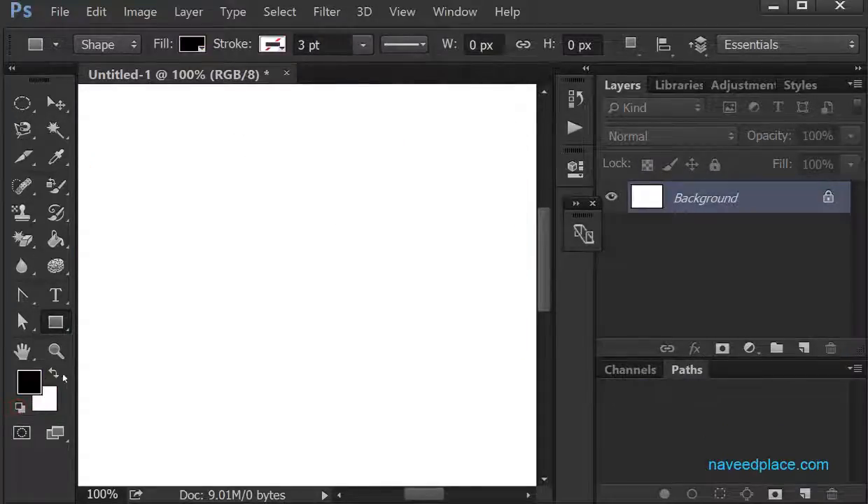
click(57, 375)
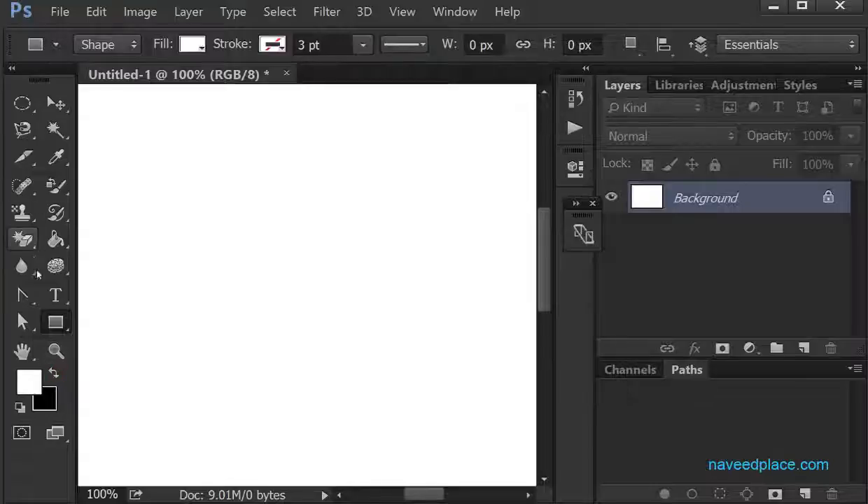
Step: Draw a white rectangle shape about 369 px wide and 325 px high in the middle of the canvas
click(115, 320)
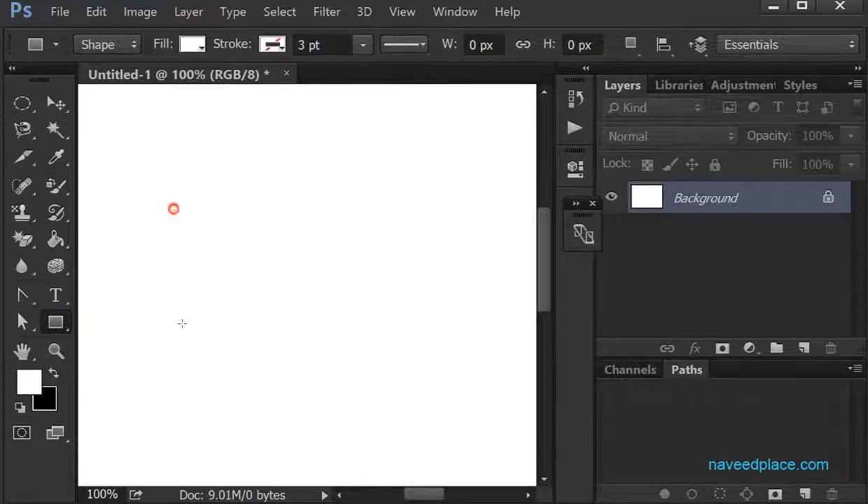
drag(174, 210, 358, 373)
click(516, 133)
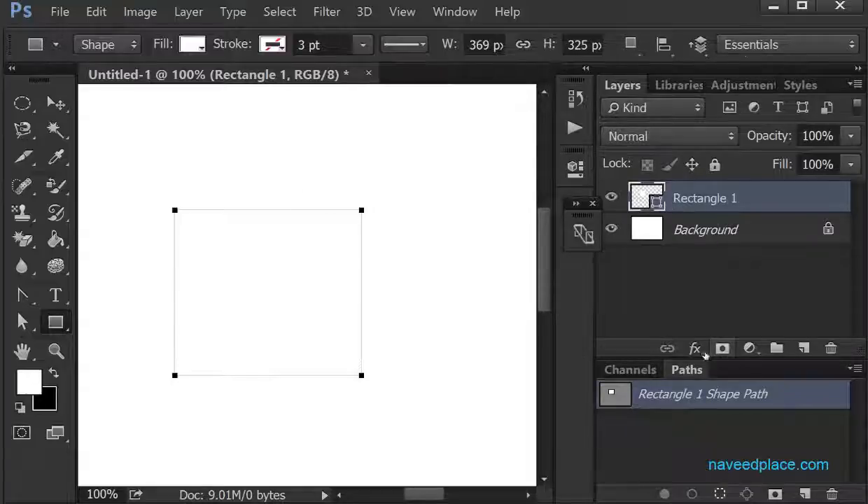
Step: Add an Inner Glow effect to the new white rectangle and show its settings
click(694, 348)
click(702, 367)
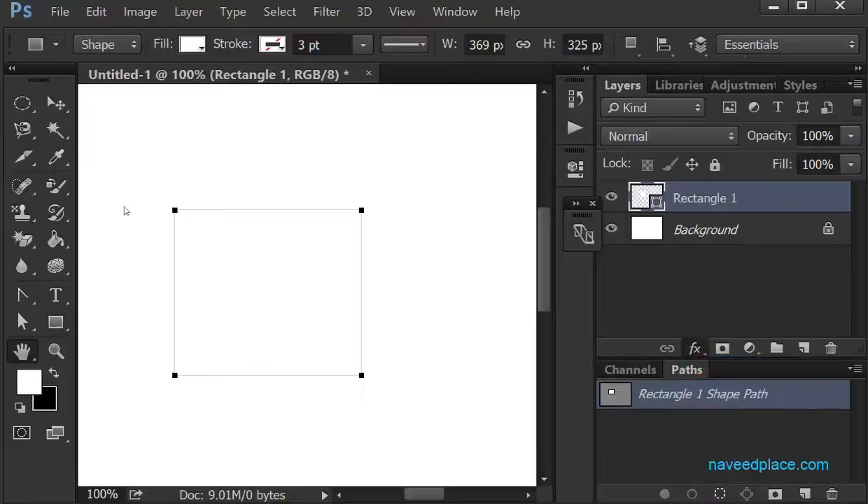
click(48, 206)
click(112, 206)
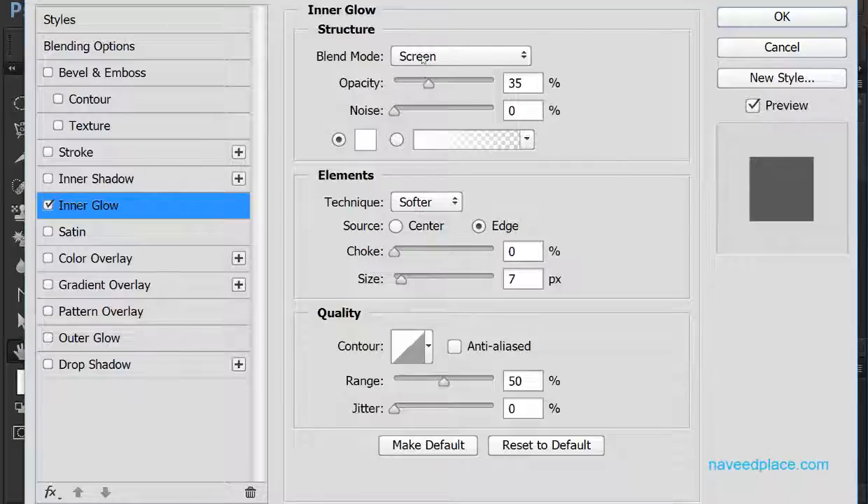
Step: Set the inner glow's opacity to 100% and noise to 88%, keeping the Screen blend mode
drag(428, 83, 495, 84)
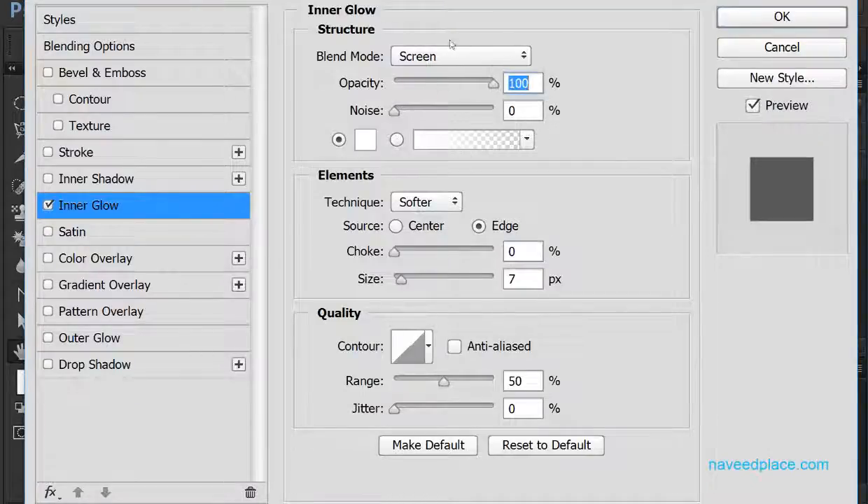
click(416, 58)
click(315, 84)
drag(394, 110, 481, 111)
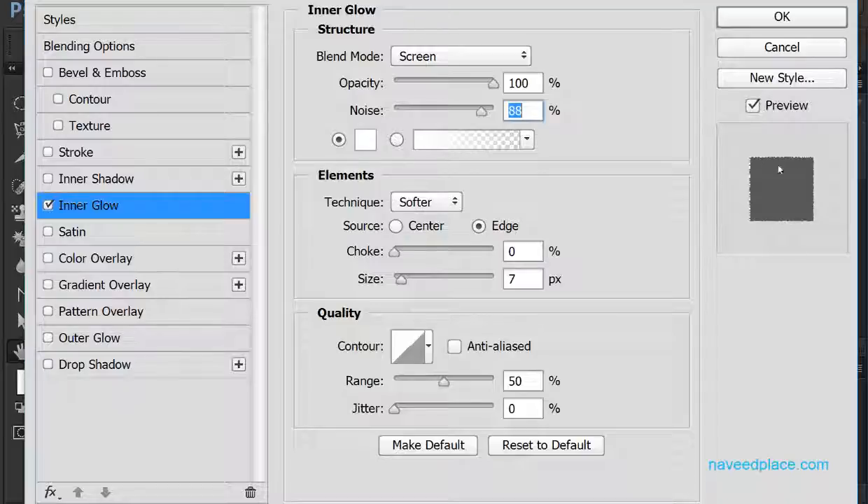
Step: Change the inner glow's colour to a coral red and its technique to Precise
click(364, 139)
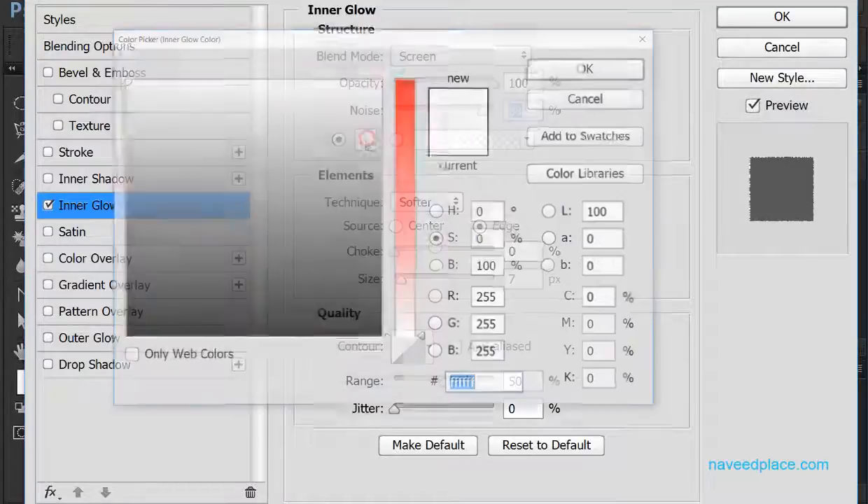
drag(402, 182, 402, 149)
mouse_move(137, 79)
mouse_down()
mouse_move(151, 80)
mouse_move(122, 77)
mouse_up()
click(613, 69)
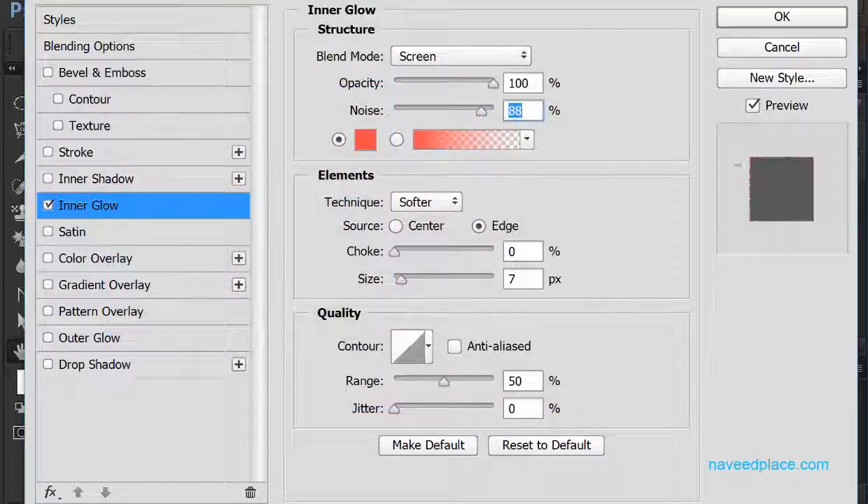
click(422, 201)
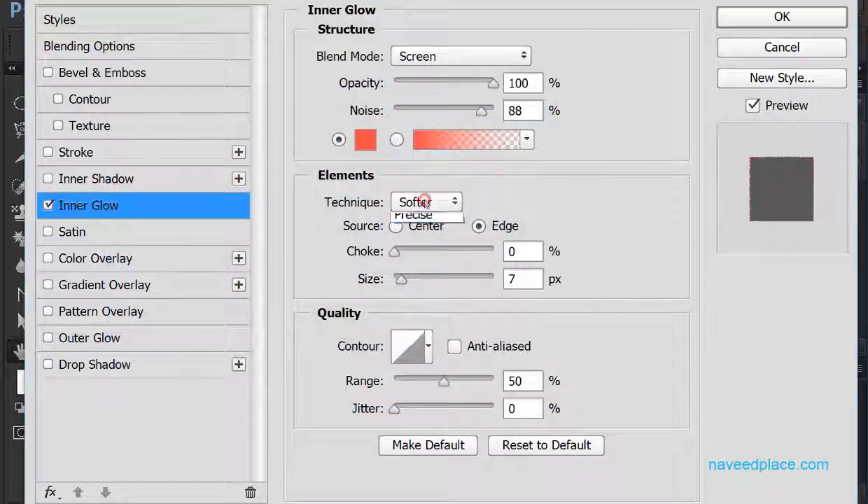
click(414, 234)
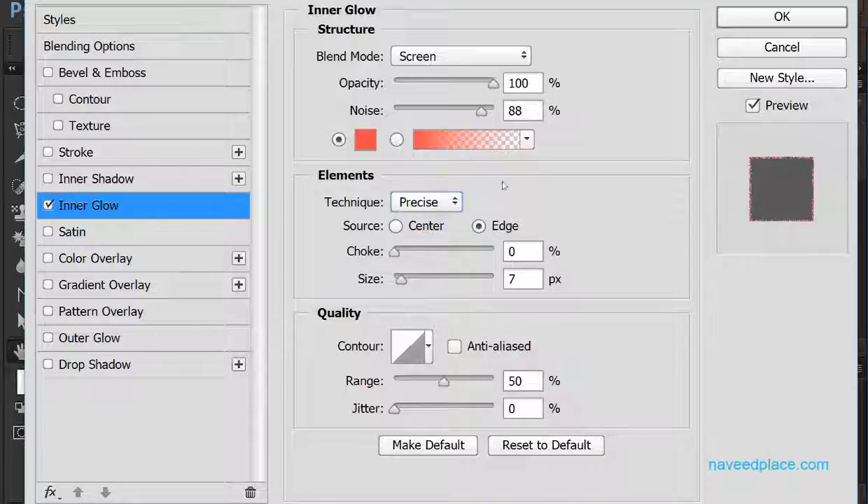
Step: Switch the inner glow's technique to Softer and check the glow on the rectangle
click(422, 201)
click(415, 218)
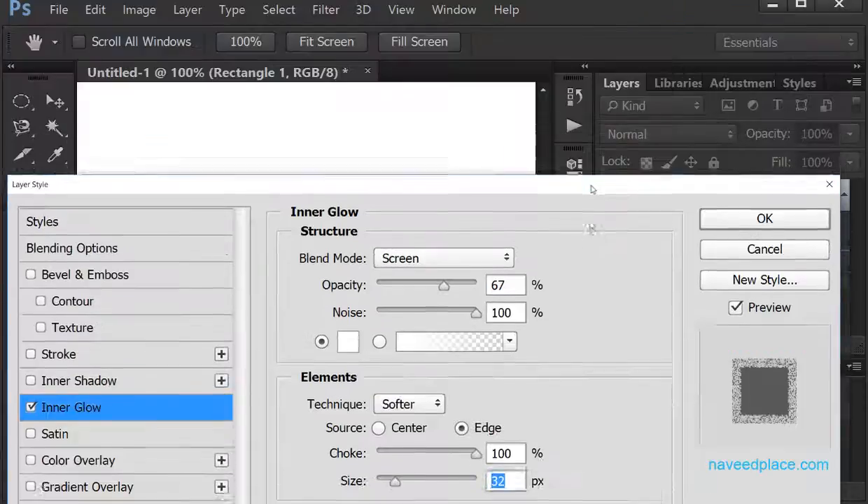
drag(591, 189, 589, 370)
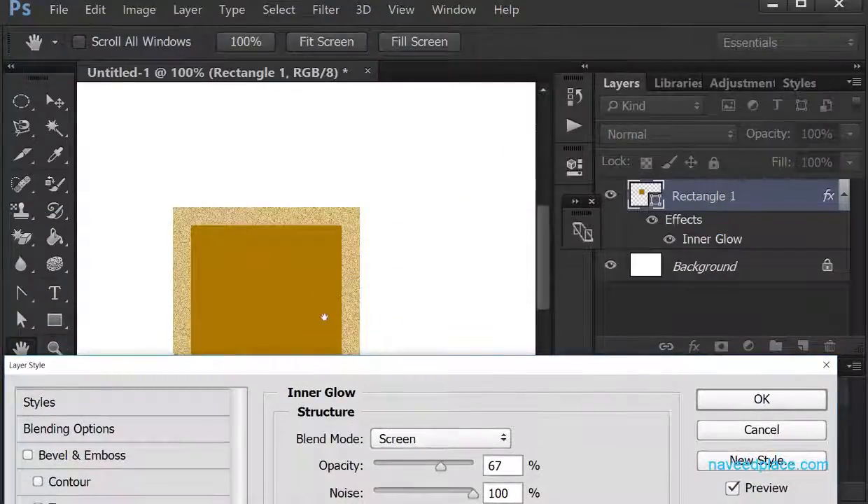
drag(430, 366, 429, 470)
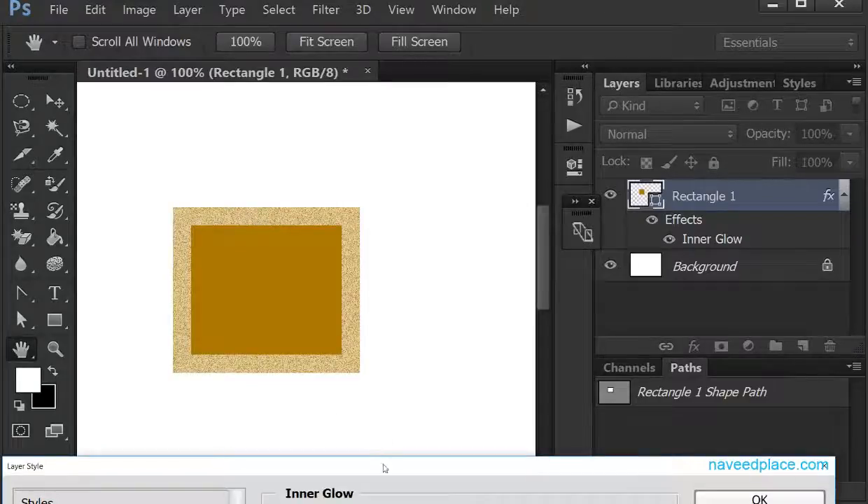
Step: Try a smaller size and then 161 px for the inner glow, checking the rectangle, and settle on 59 px
drag(382, 467, 391, 104)
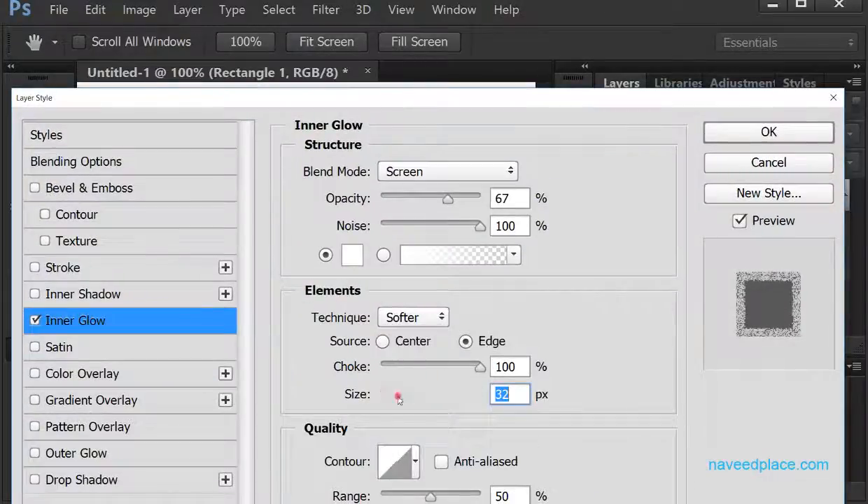
drag(396, 395, 396, 396)
drag(470, 104, 484, 454)
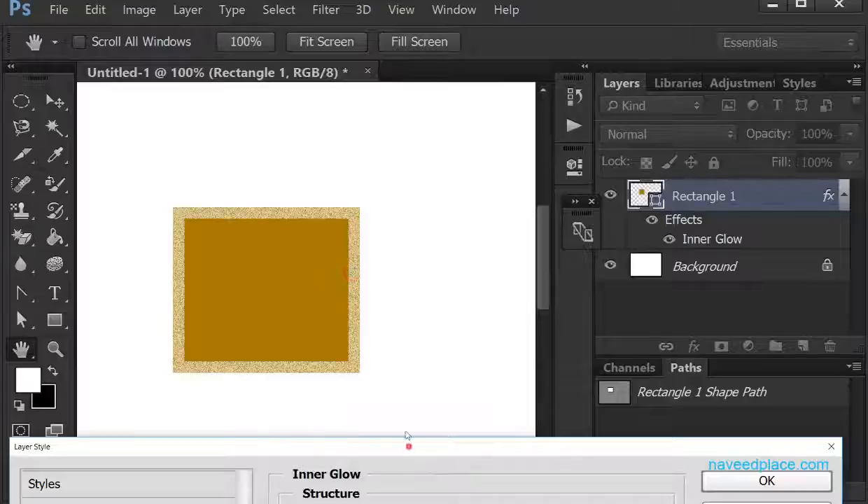
drag(407, 445, 396, 127)
drag(395, 425, 429, 424)
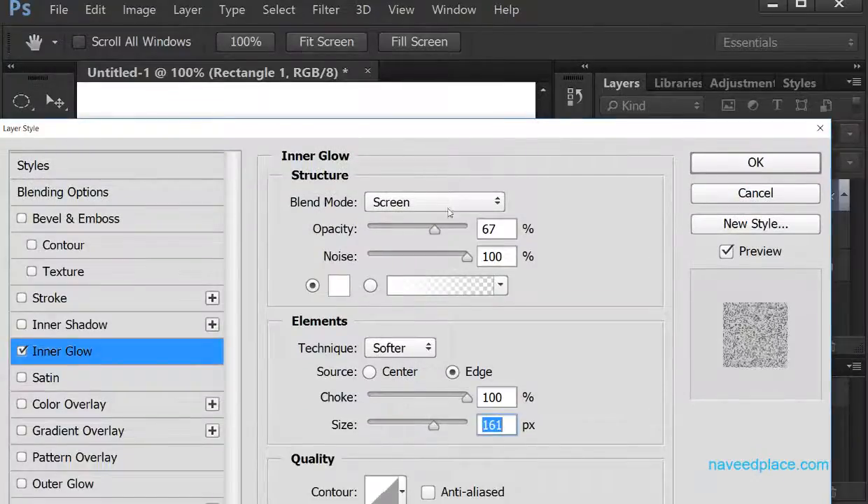
drag(462, 130, 431, 355)
click(408, 392)
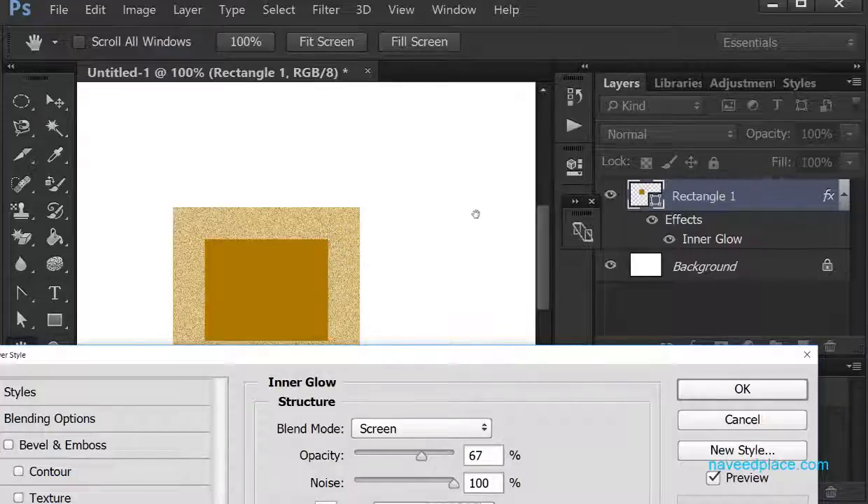
drag(381, 352, 385, 52)
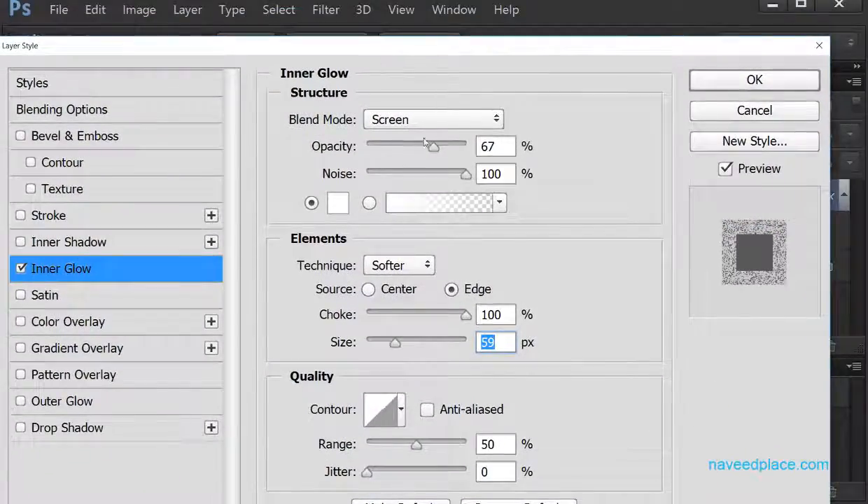
Step: Set the inner glow's opacity to 97%, its noise to 80% and its colour to bright red
drag(433, 147, 446, 174)
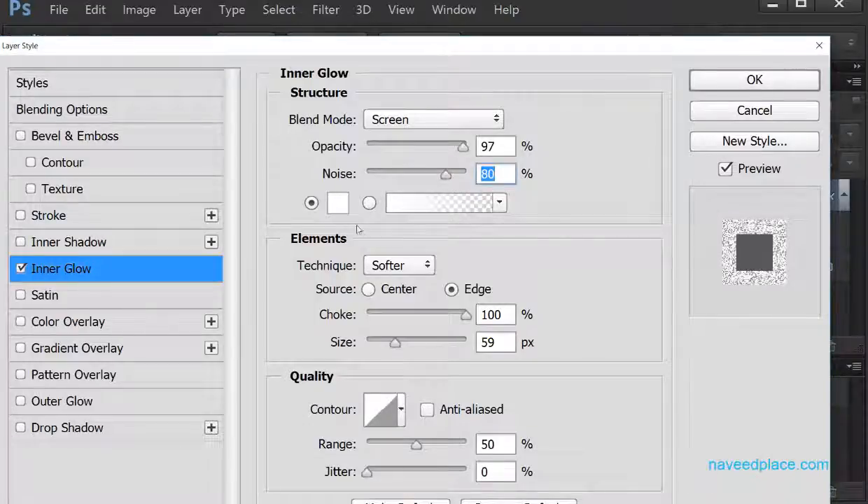
click(333, 210)
drag(331, 231, 165, 98)
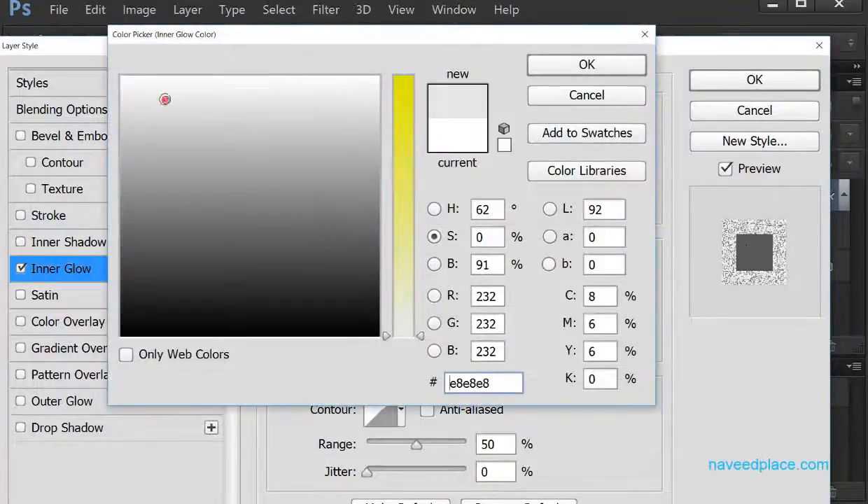
click(397, 178)
drag(395, 179, 396, 120)
drag(164, 99, 374, 89)
click(586, 70)
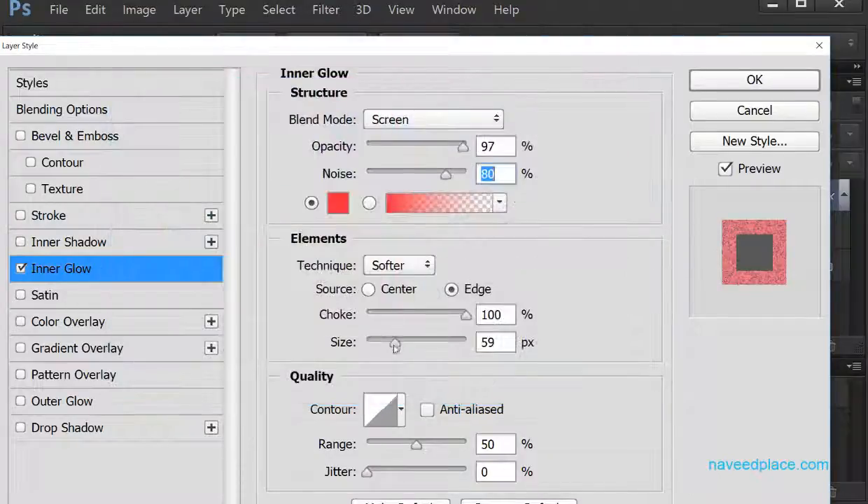
Step: Set the inner glow's size to 68 px, range to 54% and jitter to 13%
drag(395, 344, 398, 343)
mouse_move(416, 444)
mouse_down()
mouse_move(462, 445)
mouse_move(419, 443)
mouse_up()
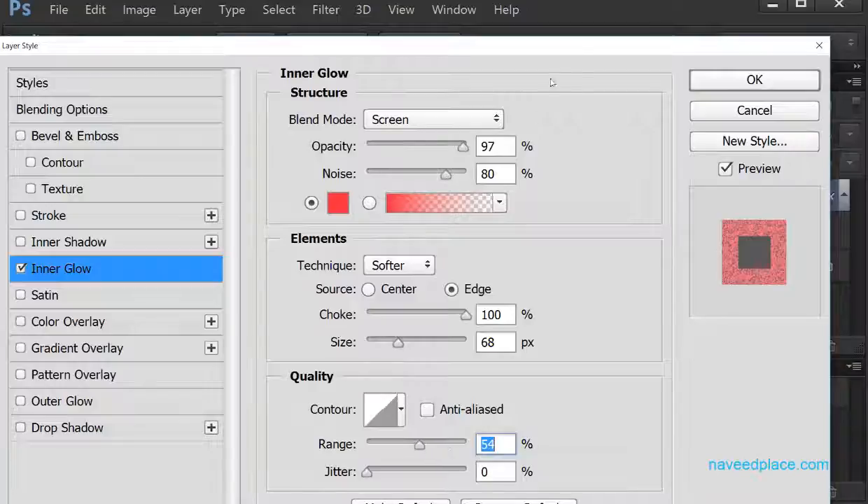
drag(551, 46, 552, 0)
mouse_move(366, 428)
mouse_down()
mouse_move(428, 437)
mouse_move(368, 430)
mouse_move(379, 426)
mouse_up()
Step: Apply a multi-peaked contour preset to the inner glow and set its size to 62 px
click(400, 364)
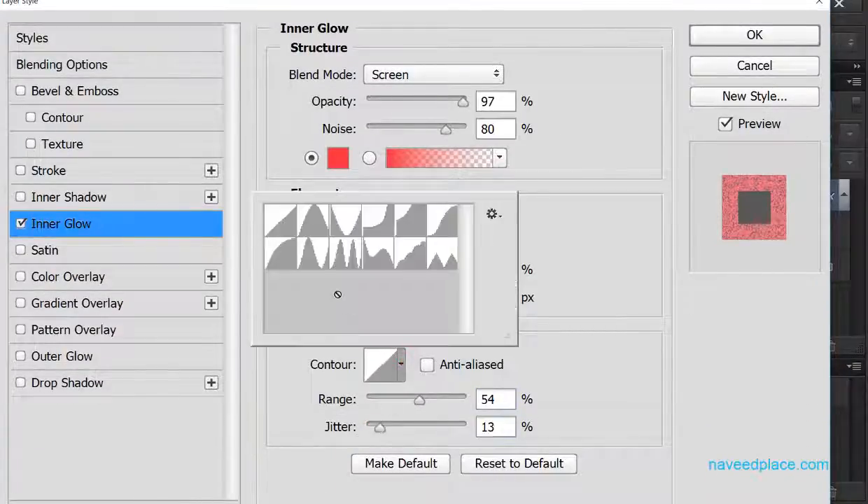
click(334, 250)
click(545, 308)
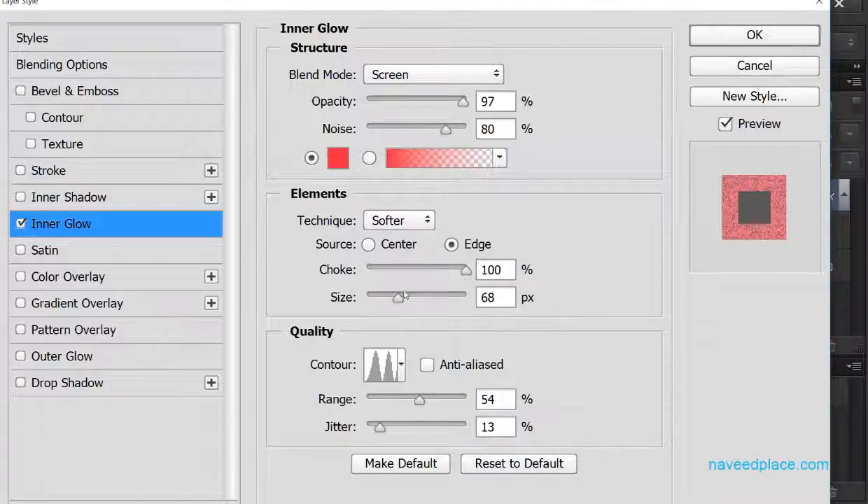
drag(405, 296, 396, 297)
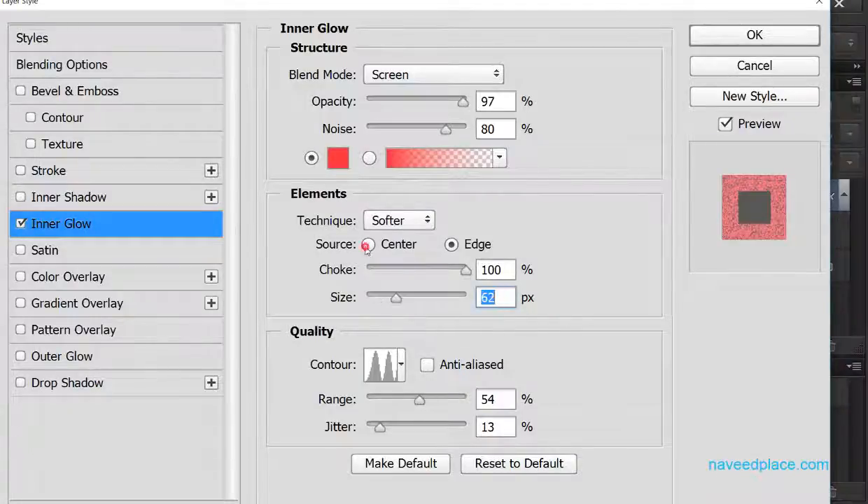
Step: Compare the inner glow's Center and Edge sources on the rectangle, leave it on Center, and turn the Inner Glow effect off
click(367, 245)
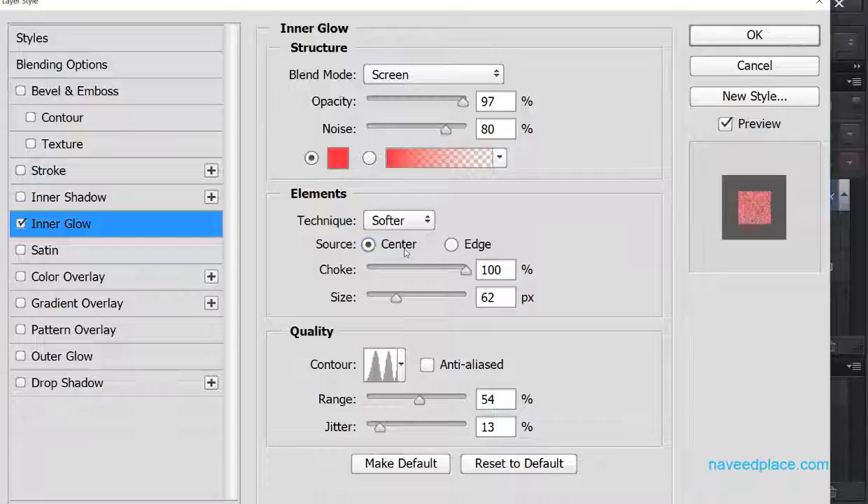
click(451, 244)
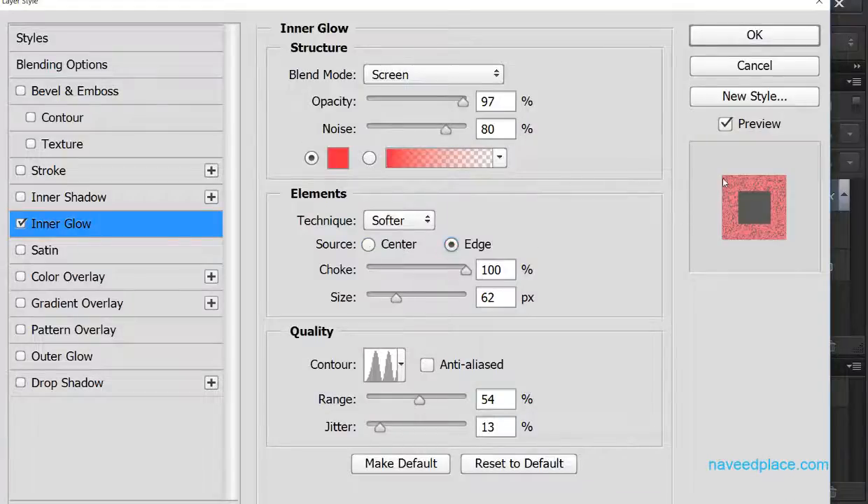
drag(568, 5, 588, 447)
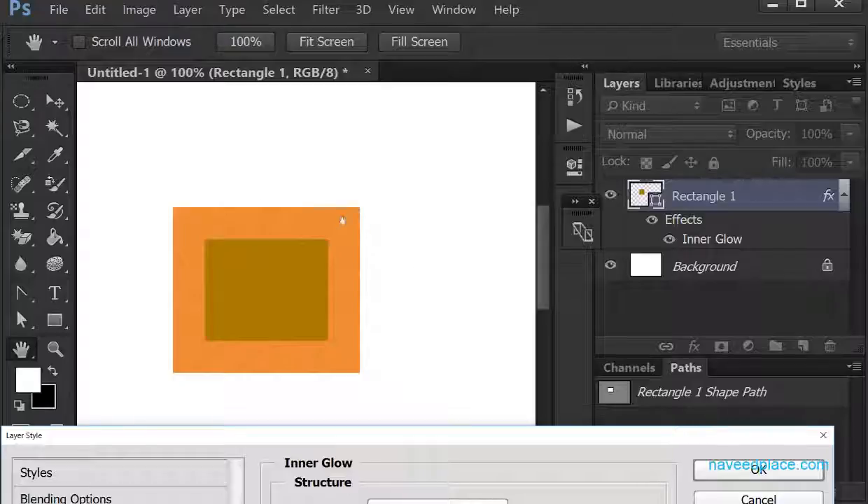
drag(388, 436, 449, 398)
click(385, 420)
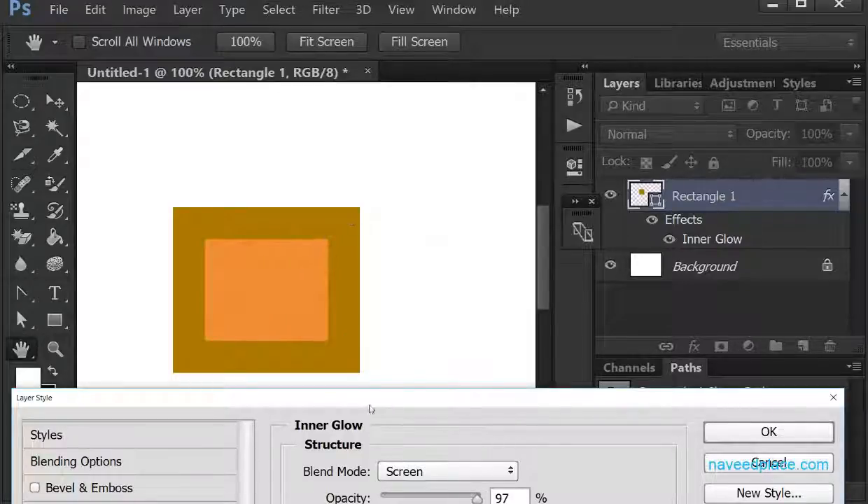
drag(371, 409, 376, 39)
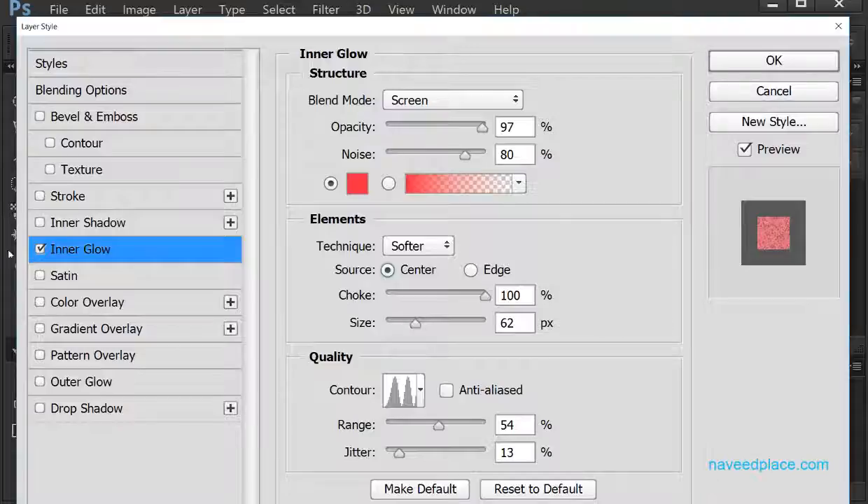
click(40, 250)
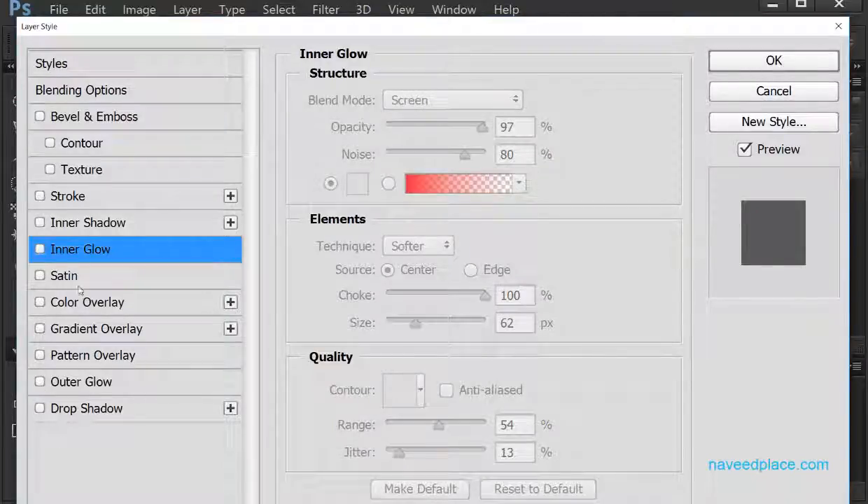
Step: Try the Satin, Color Overlay and Gradient Overlay effects together and Bevel & Emboss separately, turning each off again
click(39, 276)
click(40, 303)
click(40, 328)
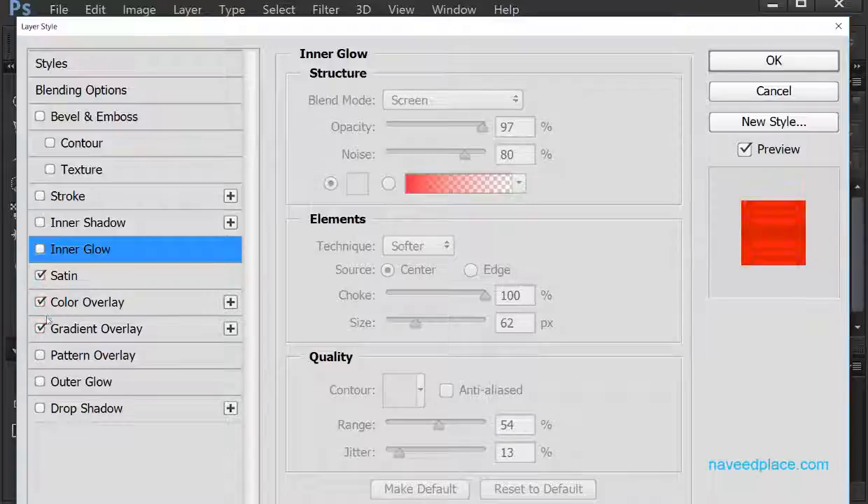
click(45, 323)
click(40, 302)
click(40, 276)
click(40, 329)
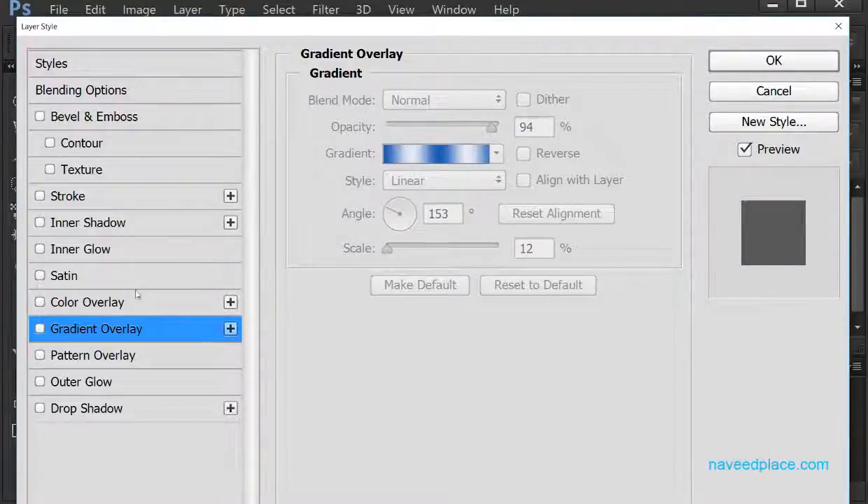
click(40, 117)
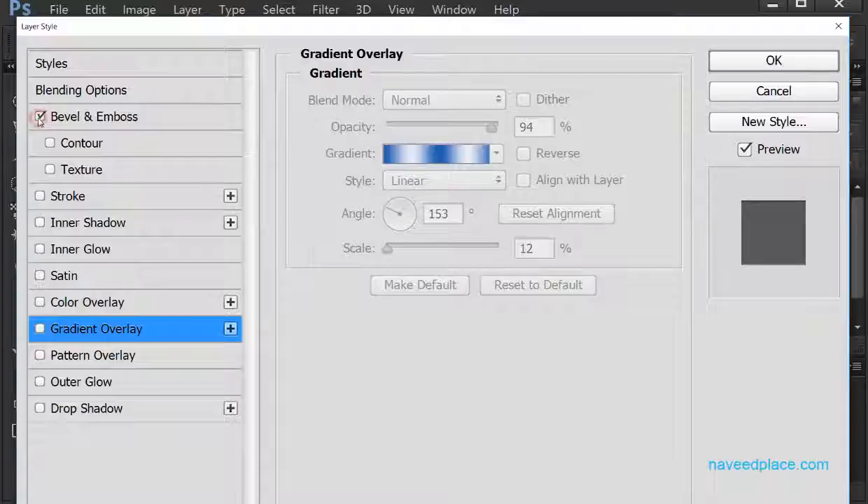
click(40, 117)
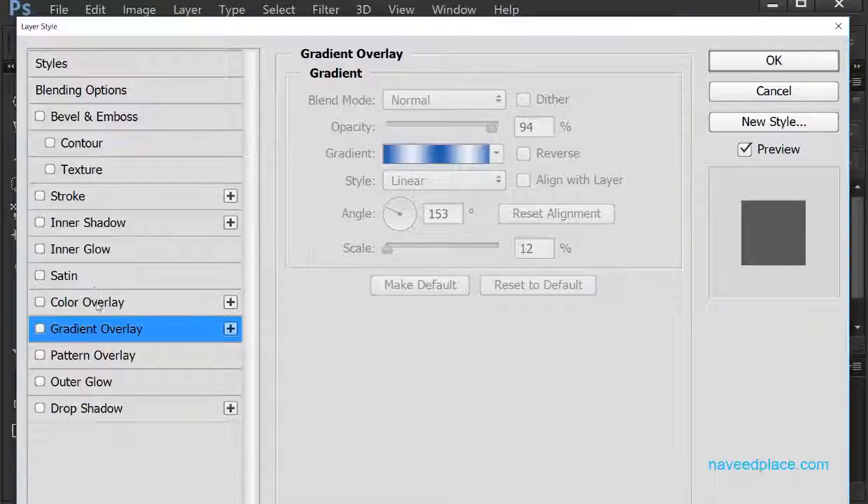
Step: Add an Inner Shadow effect to the rectangle with 98% opacity in Multiply blend mode
click(90, 223)
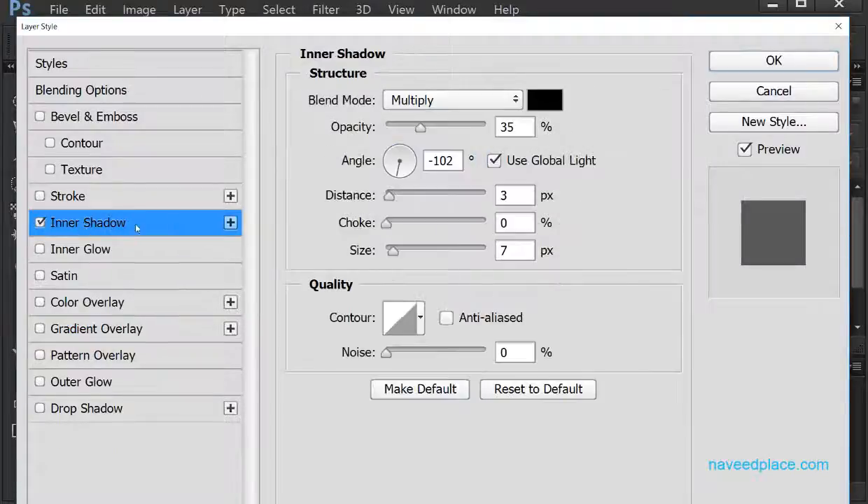
drag(419, 127, 484, 132)
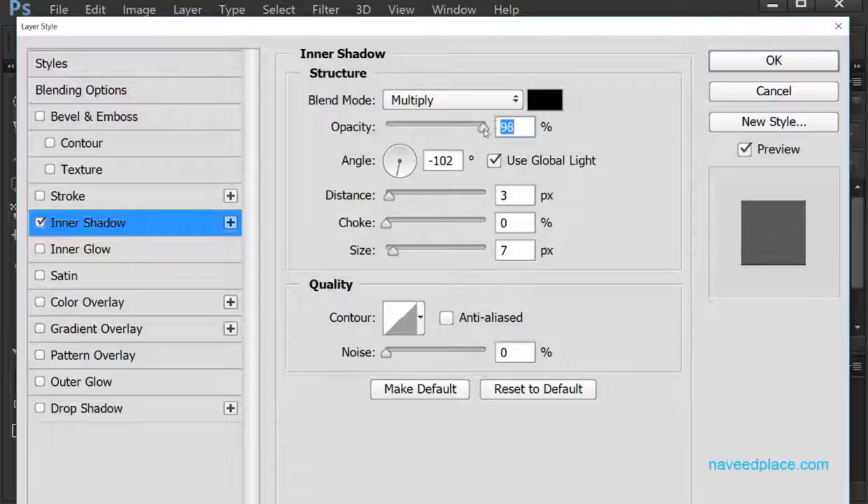
Step: Change the inner shadow's colour to bright red, ff0303
click(543, 105)
click(548, 95)
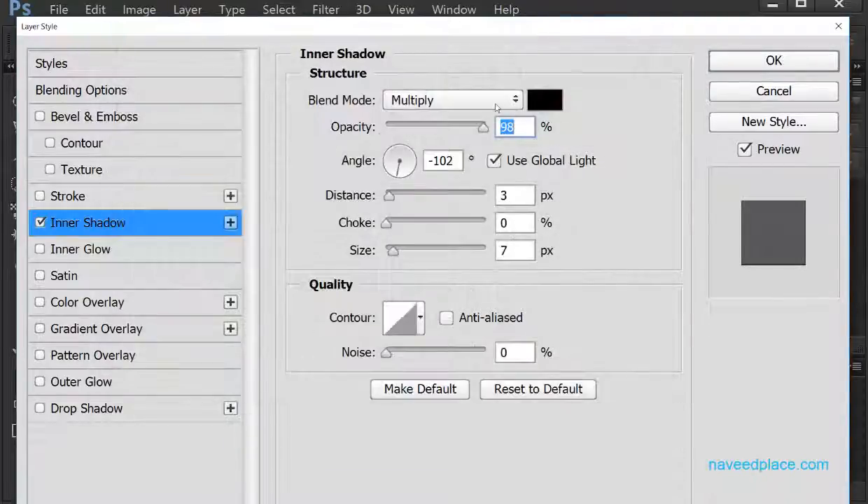
click(546, 101)
mouse_move(320, 129)
mouse_down()
mouse_move(362, 178)
mouse_move(353, 185)
mouse_up()
click(387, 177)
click(396, 209)
mouse_move(232, 159)
mouse_down()
mouse_move(121, 100)
mouse_move(119, 75)
mouse_up()
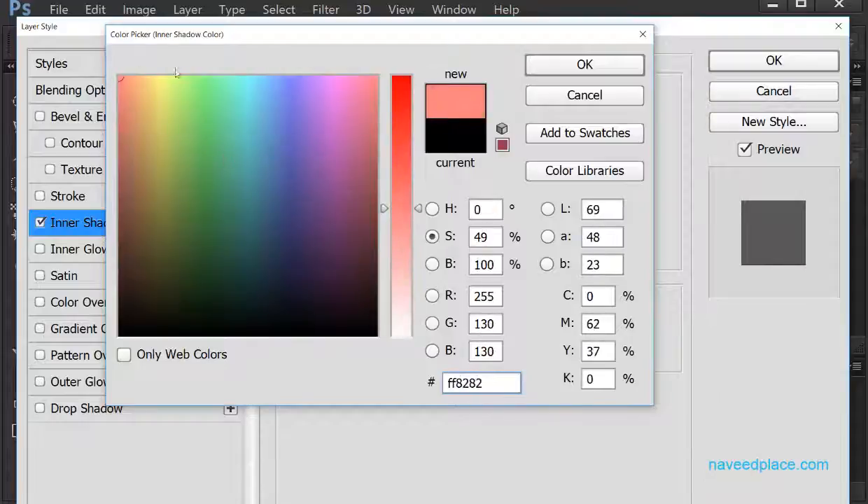
drag(392, 206, 396, 77)
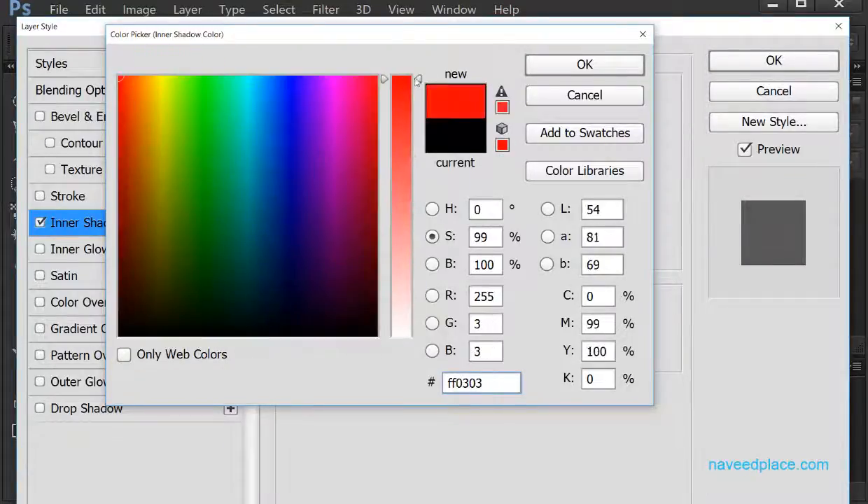
click(560, 65)
Step: Check the inner shadow on the rectangle and set its distance to 50 px, choke to 33% and size to 35 px
drag(571, 33, 564, 305)
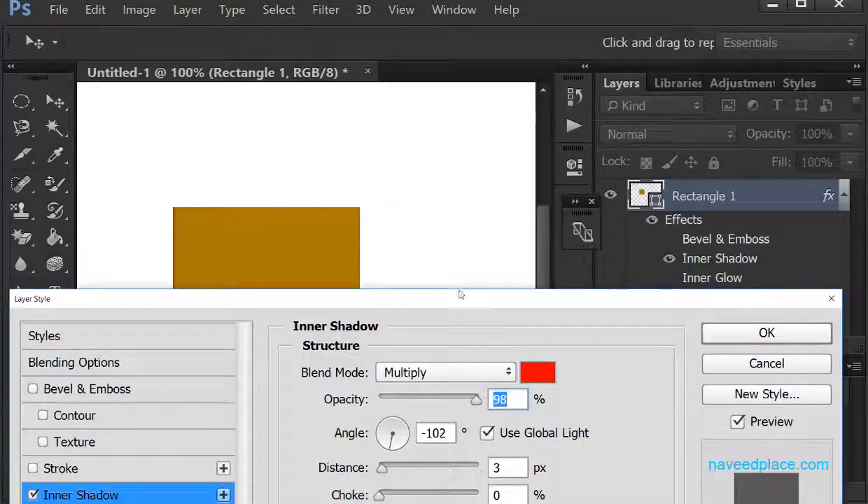
click(458, 312)
drag(460, 302, 455, 99)
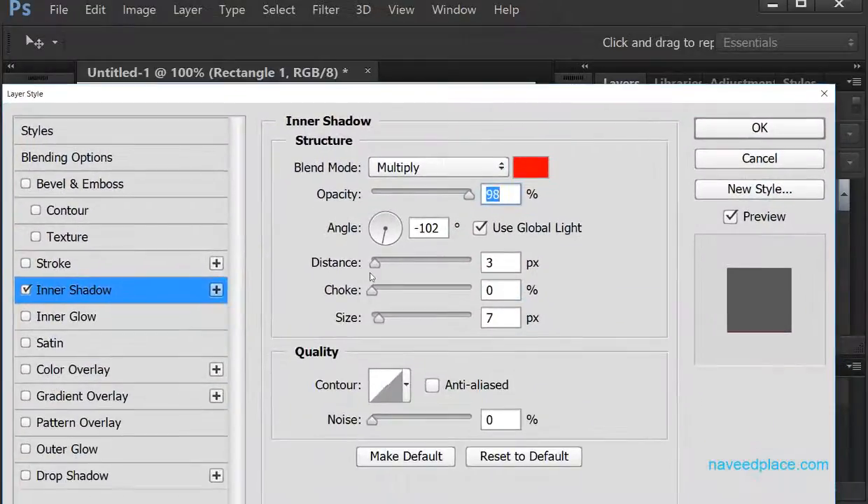
drag(380, 265, 421, 263)
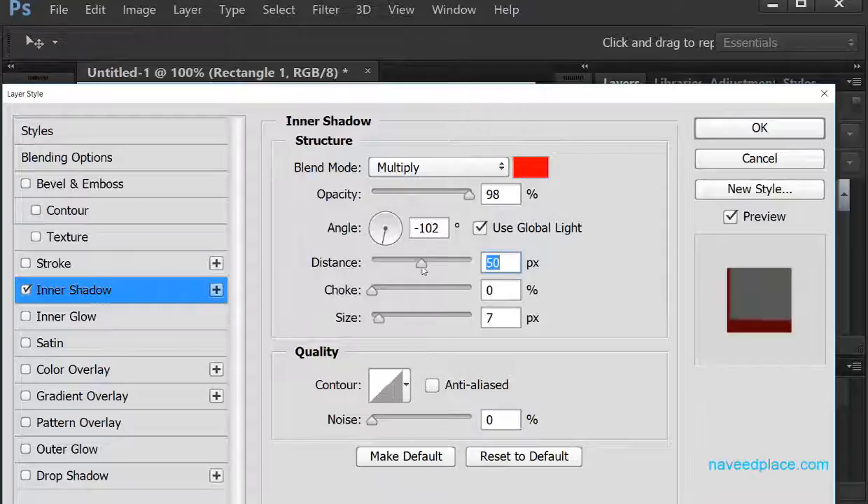
drag(373, 290, 404, 290)
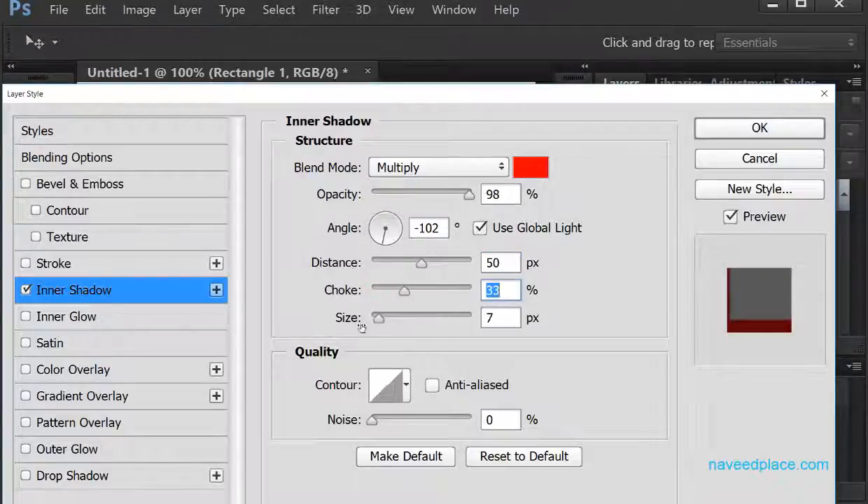
drag(378, 317, 390, 320)
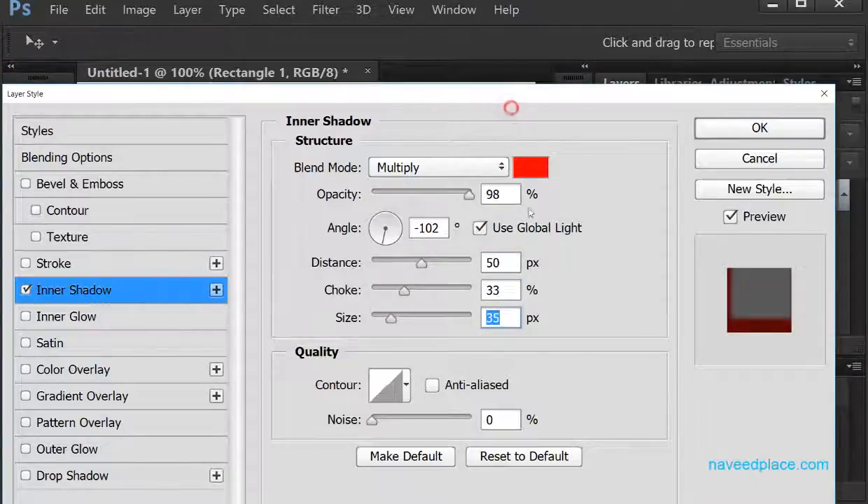
Step: Raise the inner shadow's size to 150 px and noise to 73%, and check the effect on the rectangle
drag(532, 100, 542, 424)
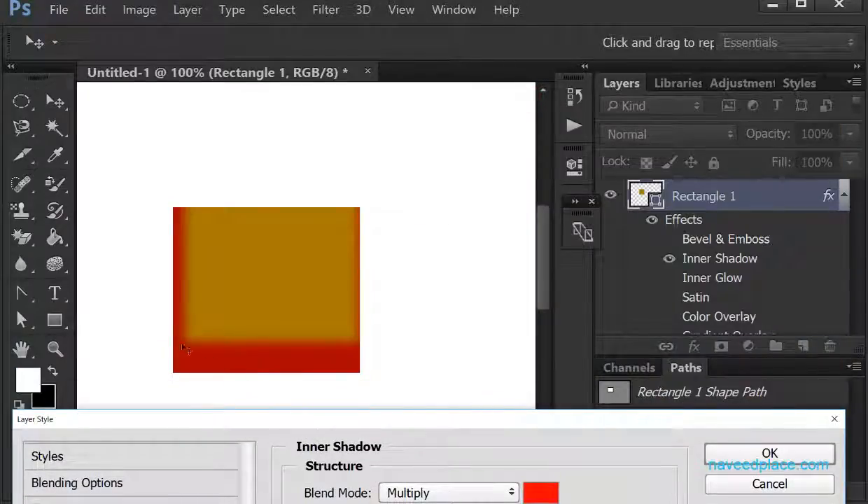
drag(369, 417, 359, 33)
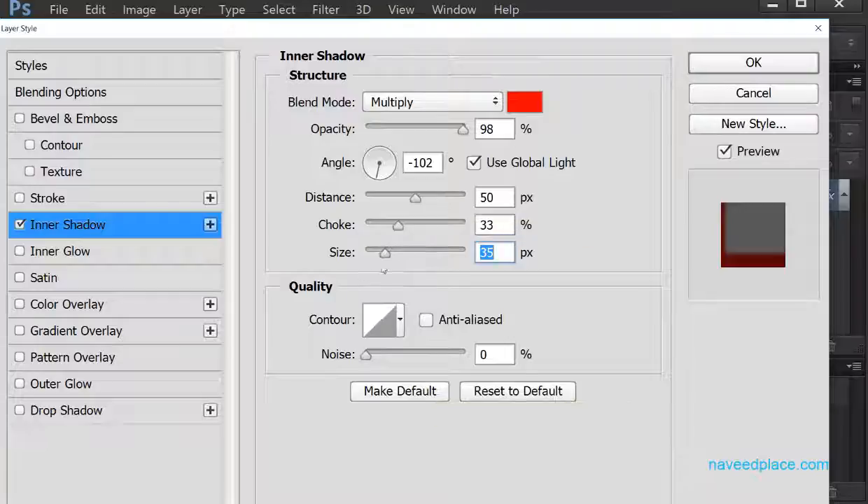
drag(378, 254, 418, 256)
drag(365, 355, 452, 352)
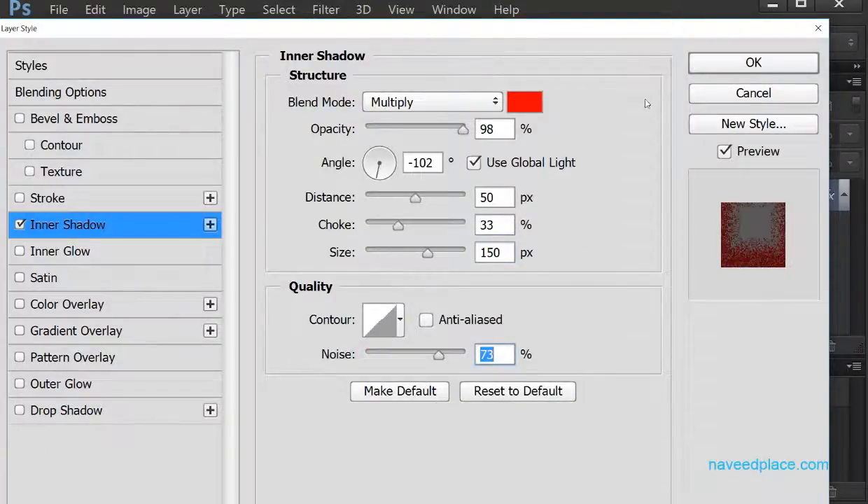
drag(523, 29, 529, 419)
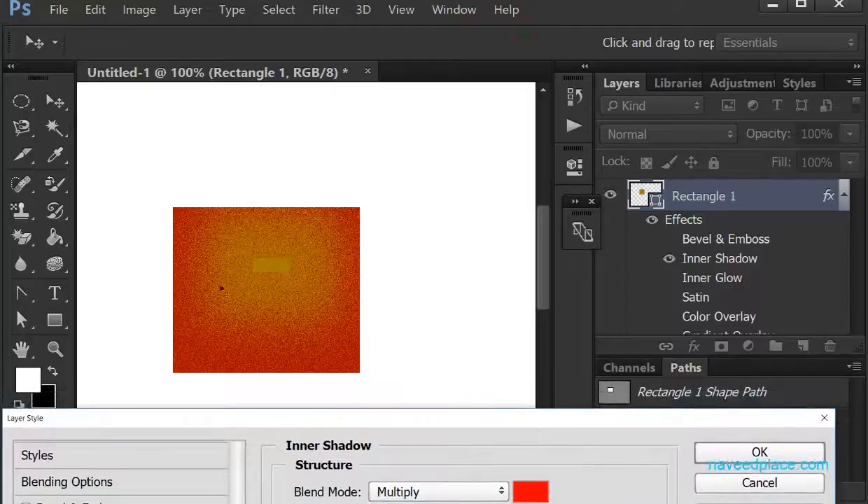
drag(221, 288, 216, 270)
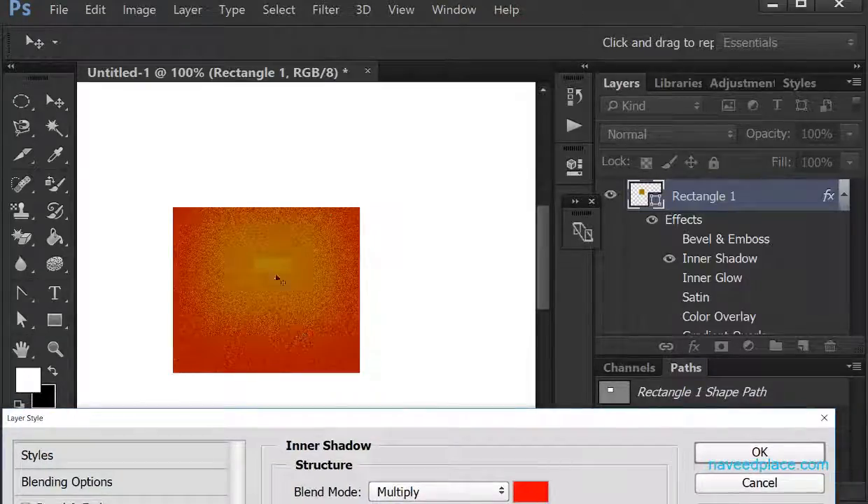
Step: Try inner shadow choke values of 0%, 26% and 99%, comparing them on the rectangle
drag(413, 423, 408, 38)
drag(394, 215, 361, 221)
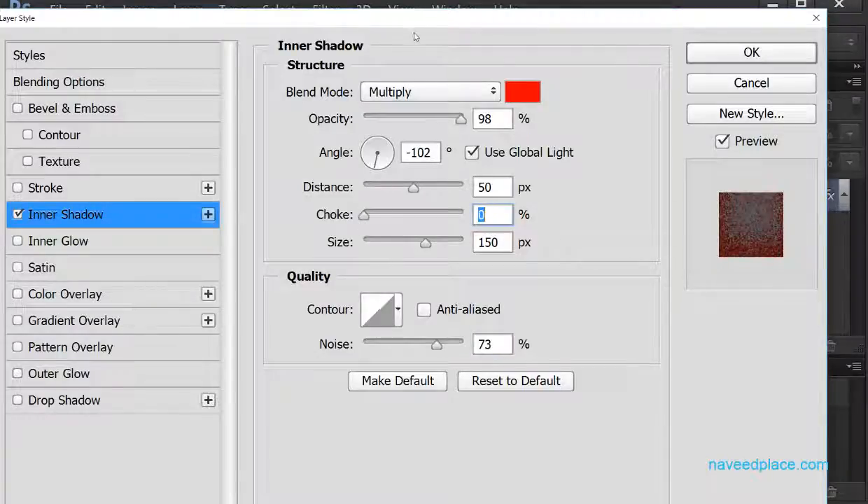
drag(413, 36, 427, 302)
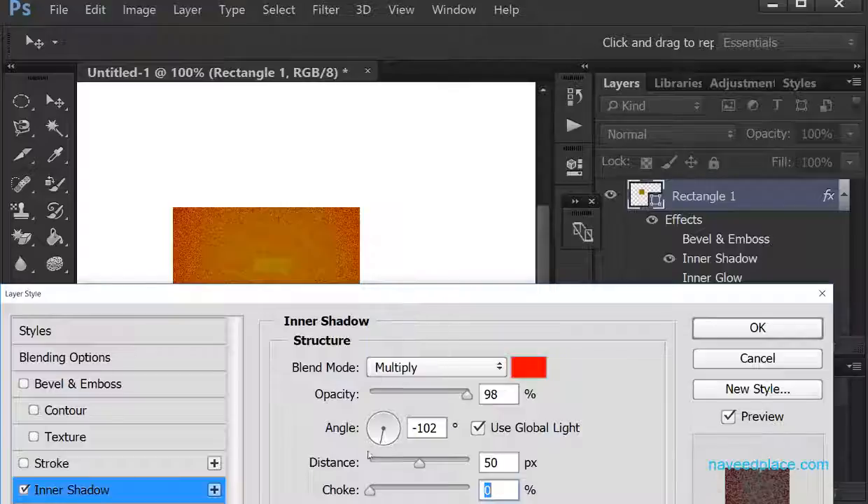
drag(373, 491, 396, 492)
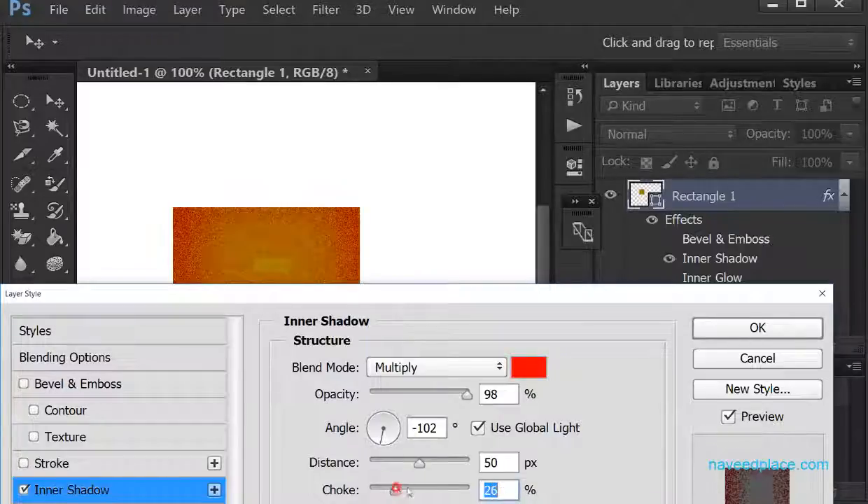
drag(424, 293, 396, 239)
click(425, 434)
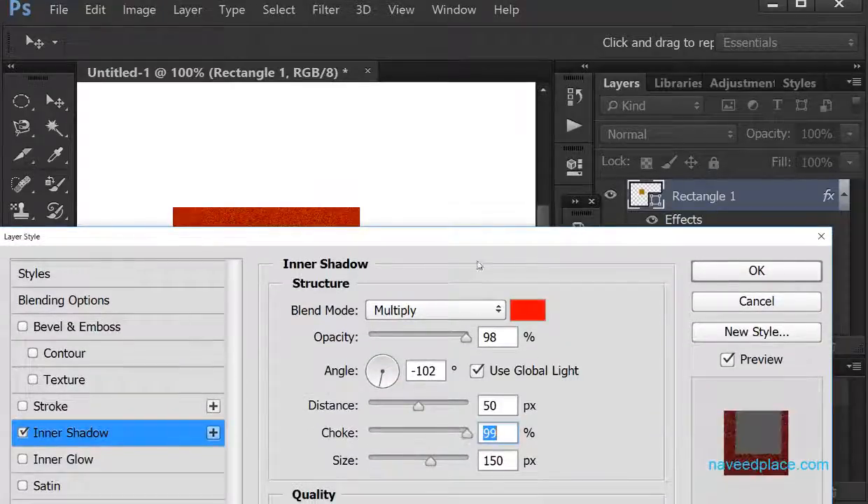
drag(484, 237, 494, 408)
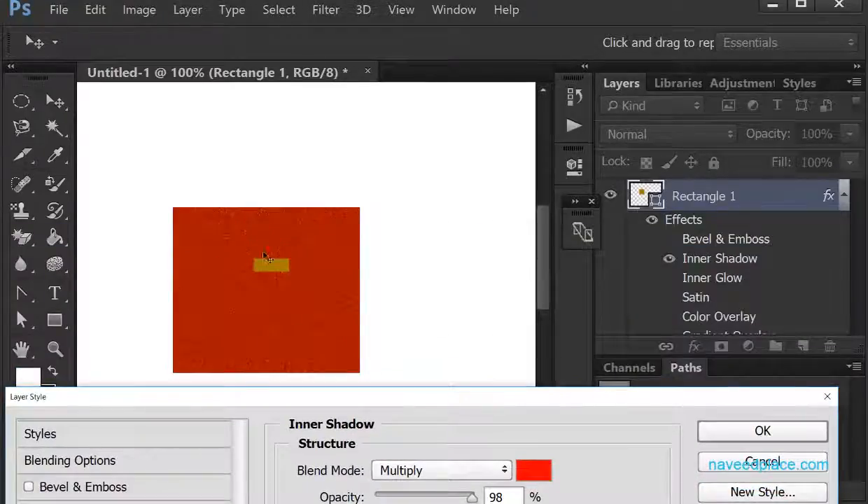
Step: Set the inner shadow's choke to 0% and check the rectangle on the canvas
drag(441, 394, 428, 200)
click(451, 395)
drag(378, 397, 317, 397)
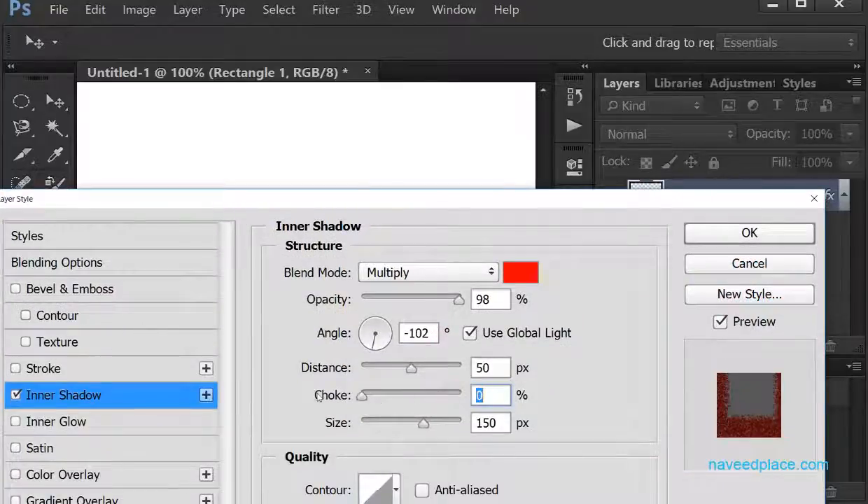
drag(457, 206, 453, 378)
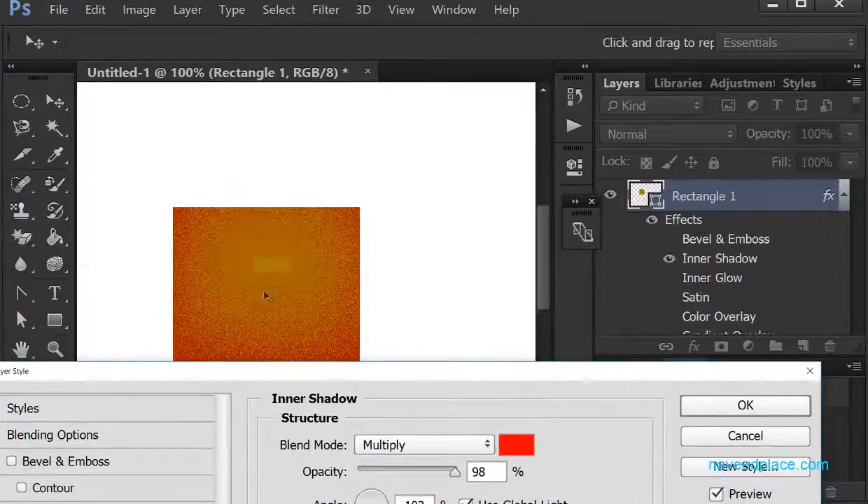
drag(368, 374, 380, 64)
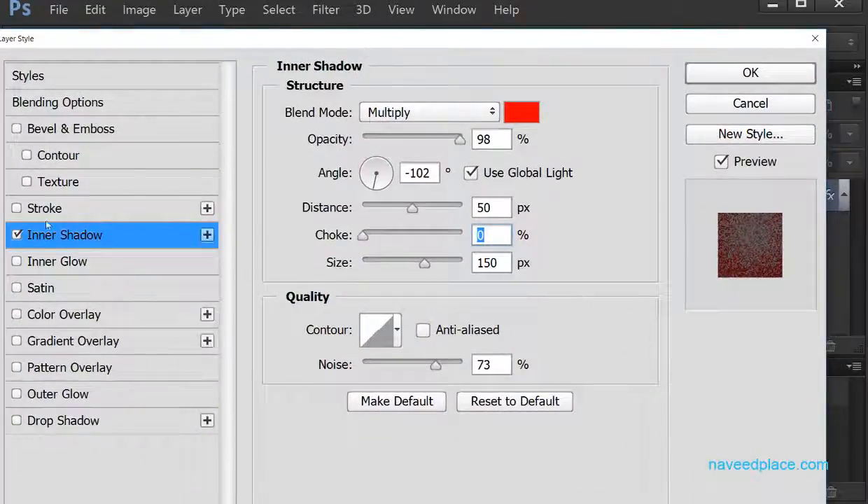
Step: Turn off the Inner Shadow and add a Stroke effect to the rectangle with a size of 38 px
click(16, 234)
click(44, 208)
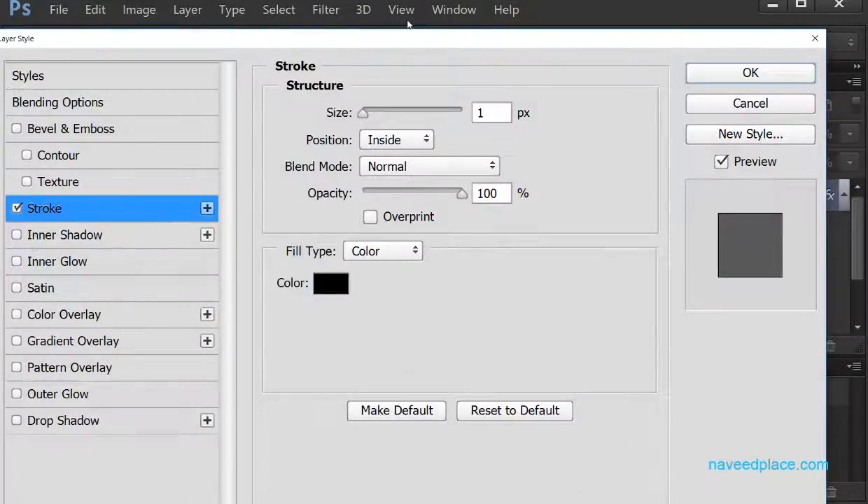
drag(402, 38, 394, 369)
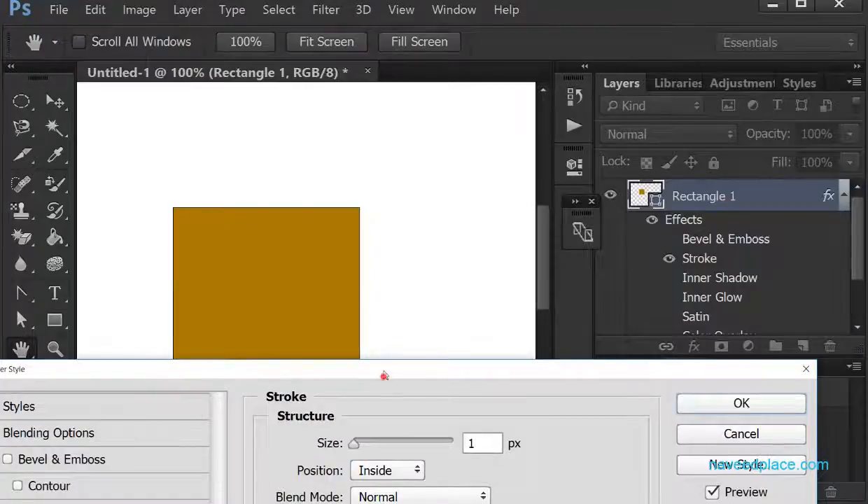
mouse_move(384, 376)
mouse_down()
mouse_move(384, 333)
mouse_move(383, 362)
mouse_up()
drag(349, 431, 369, 431)
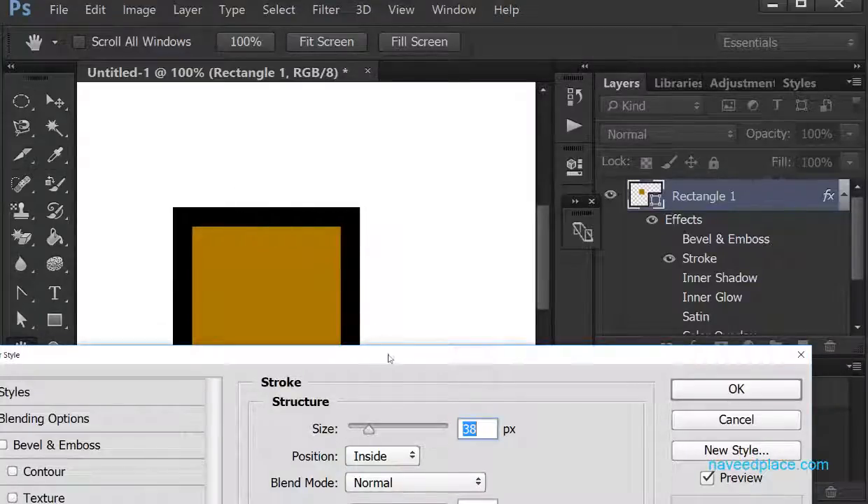
Step: Try the Outside and Center positions for the stroke, then return it to Inside
drag(389, 358, 394, 36)
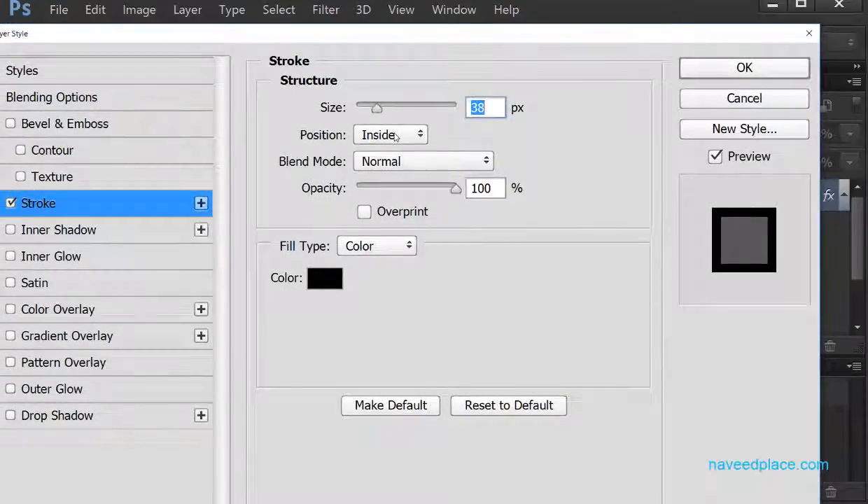
click(396, 136)
click(394, 154)
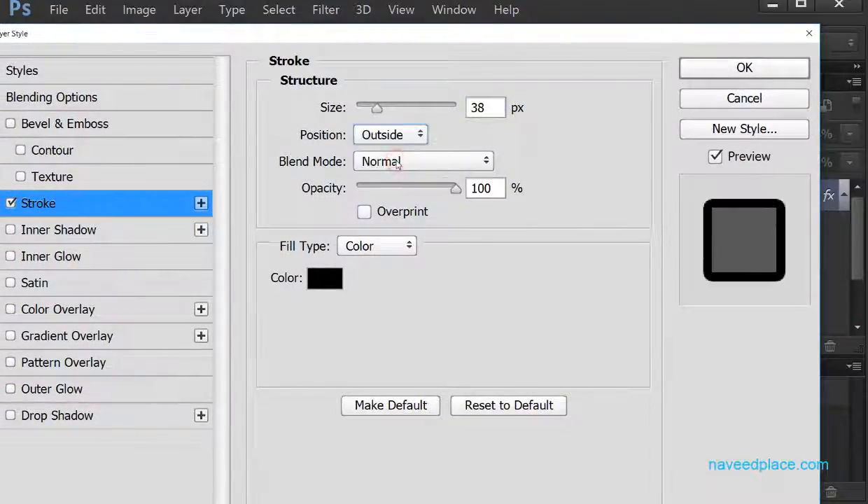
click(411, 139)
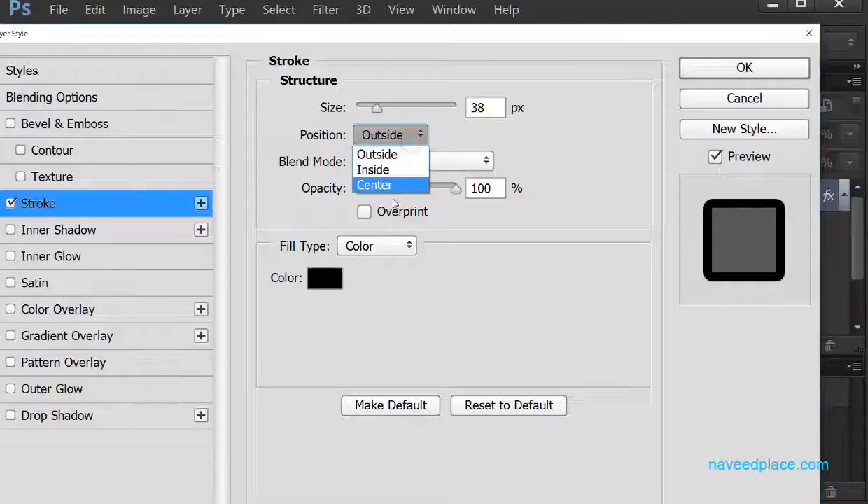
click(388, 185)
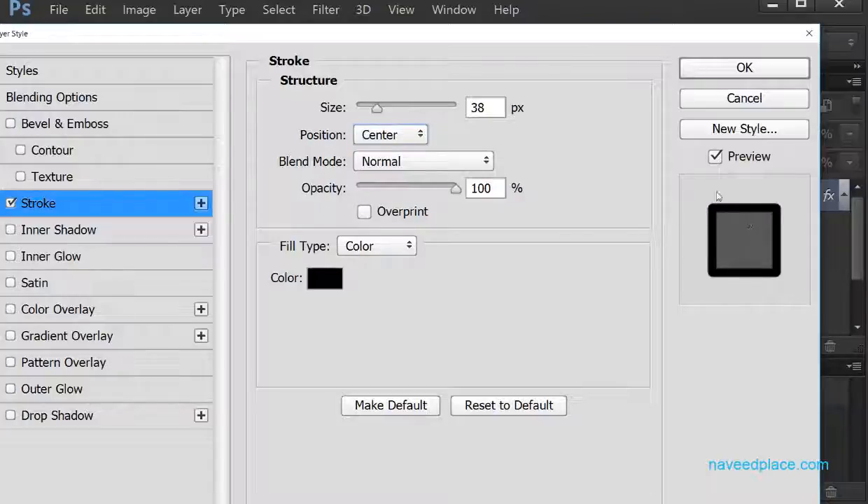
click(388, 137)
click(389, 173)
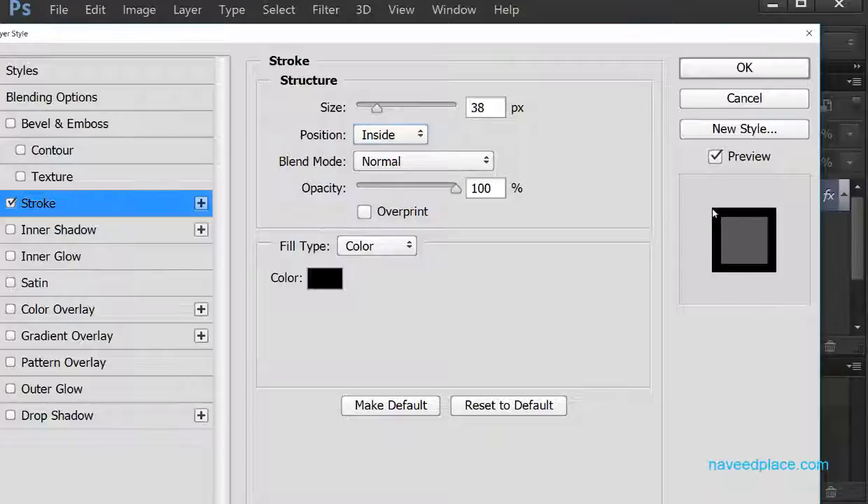
Step: Set the stroke's size to 21 px and opacity to 94%, and enable Overprint
mouse_move(382, 115)
mouse_down()
mouse_move(363, 111)
mouse_move(412, 117)
mouse_move(360, 114)
mouse_move(369, 109)
mouse_up()
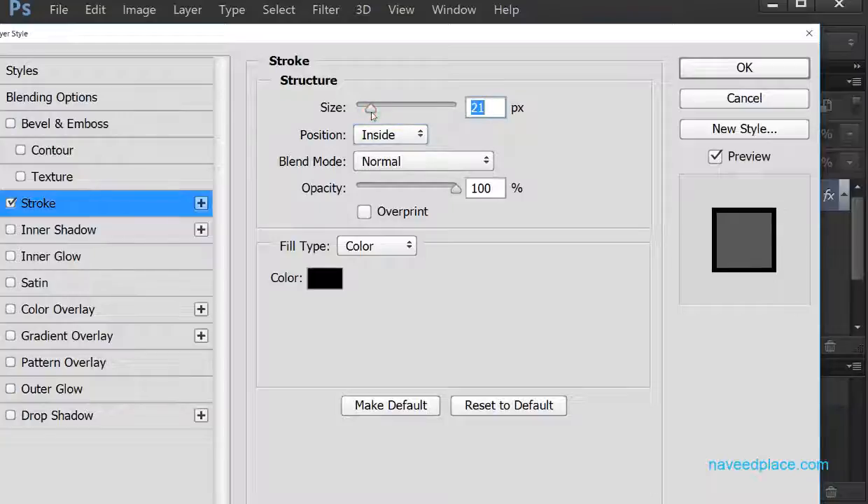
mouse_move(456, 187)
mouse_down()
mouse_move(426, 188)
mouse_move(453, 194)
mouse_up()
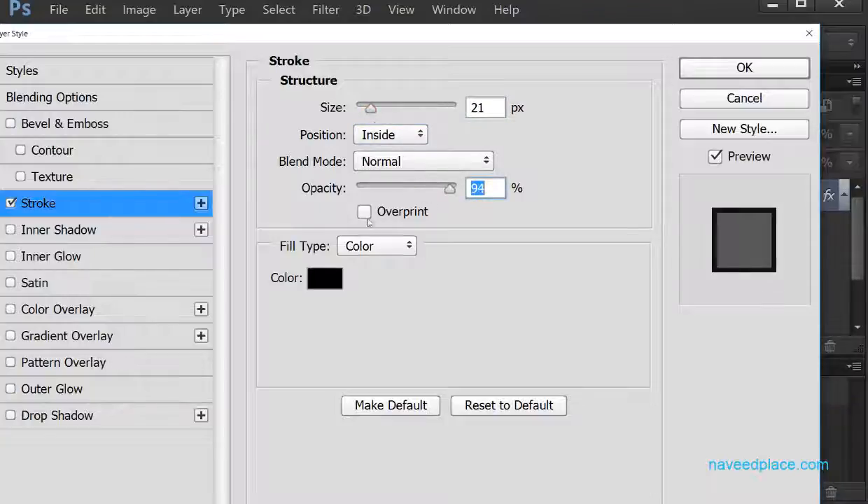
click(363, 212)
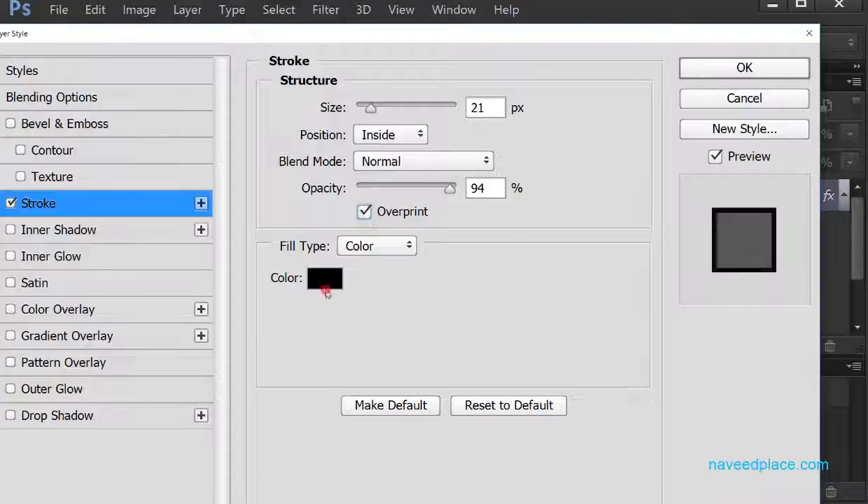
Step: Change the stroke's colour to a light orange and check it on the rectangle
click(325, 279)
click(327, 274)
drag(382, 245, 383, 168)
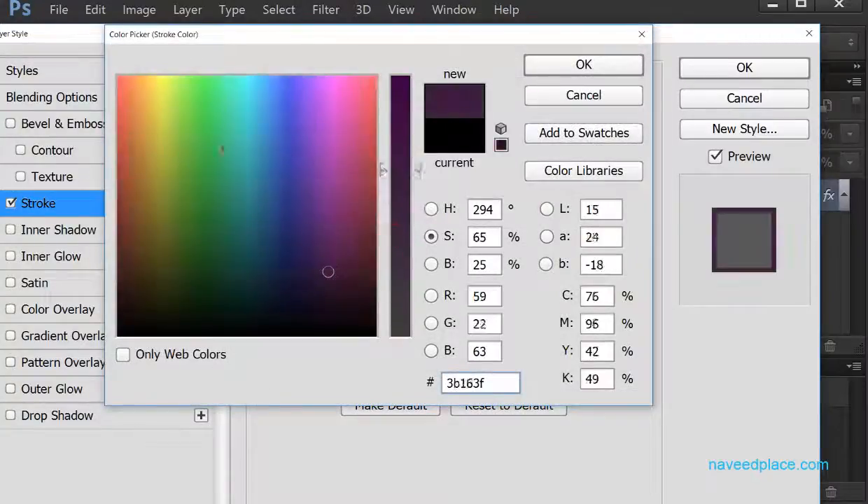
click(128, 82)
click(583, 64)
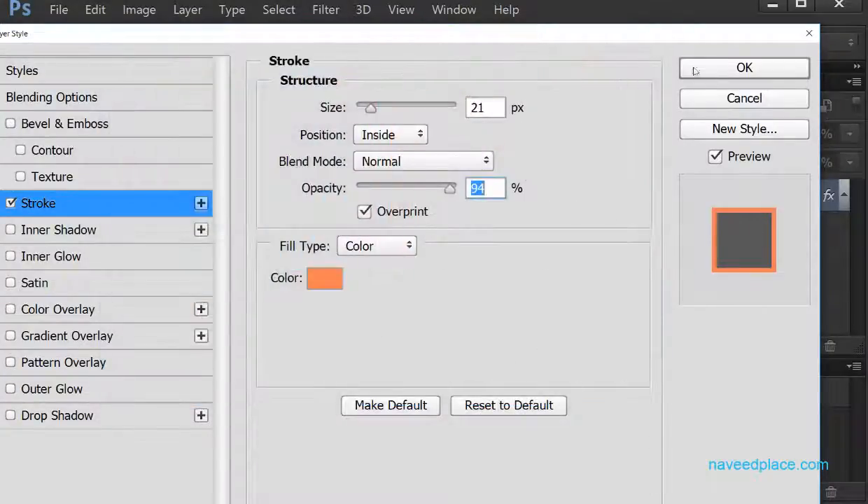
drag(620, 35, 641, 385)
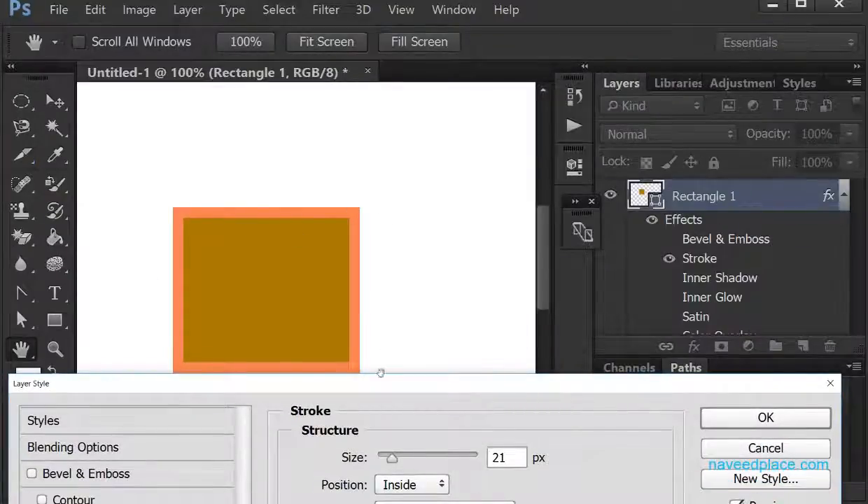
Step: Turn off the Stroke, enable Bevel & Emboss with its settings open, and check the rectangle
drag(465, 382, 471, 70)
click(37, 240)
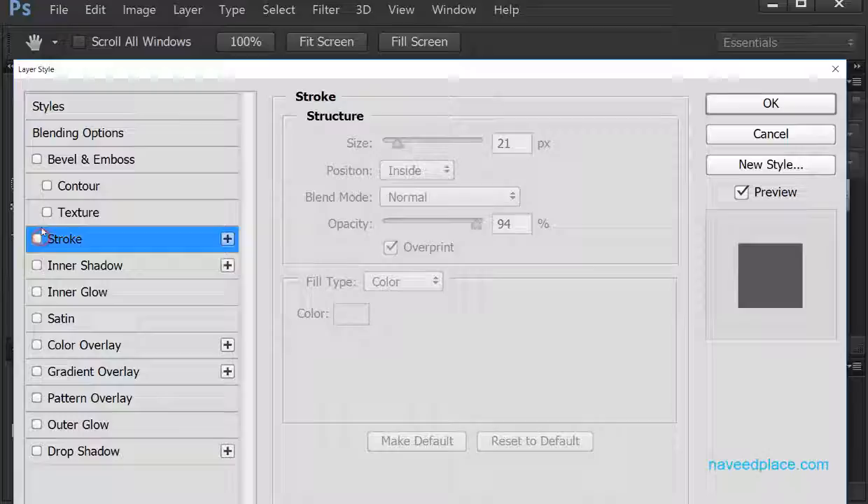
click(37, 159)
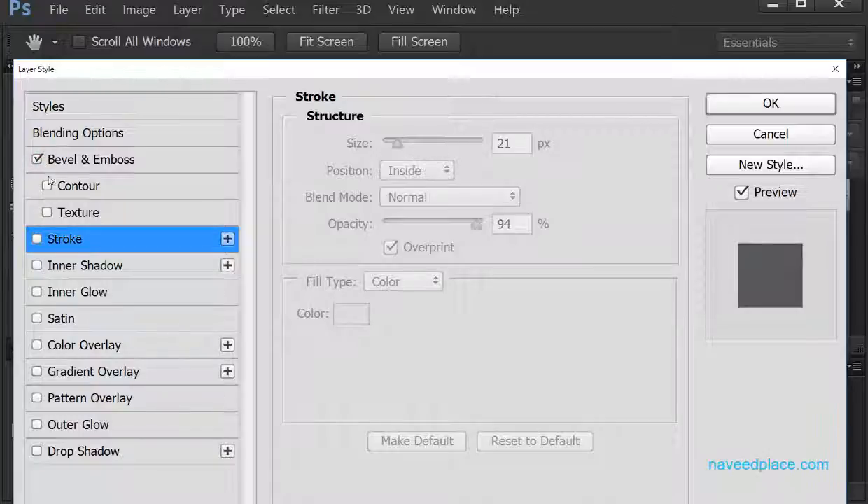
click(157, 161)
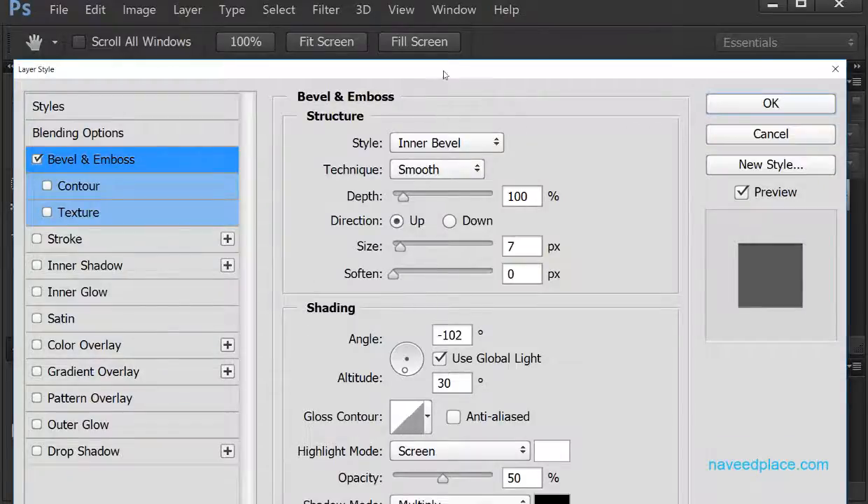
drag(443, 75, 448, 330)
drag(560, 326, 553, 92)
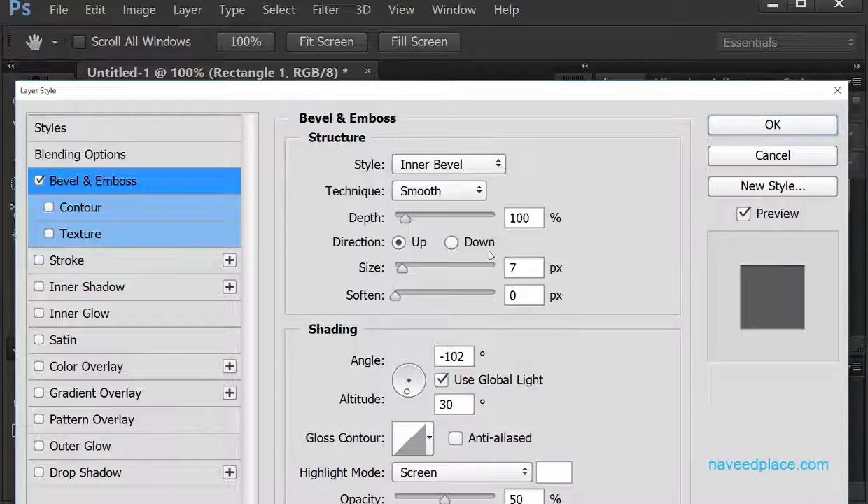
Step: Choose the Inner Bevel style, set its depth to 1000%, enlarge the bevel size, and check it on the rectangle
click(427, 165)
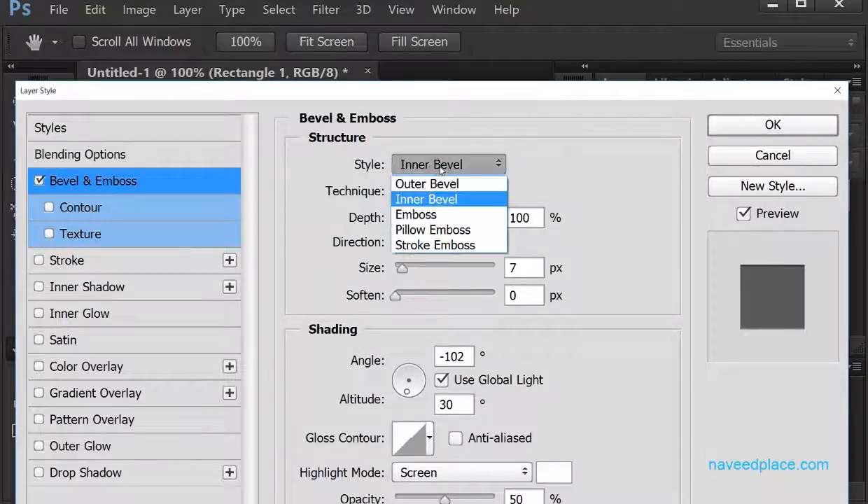
click(429, 198)
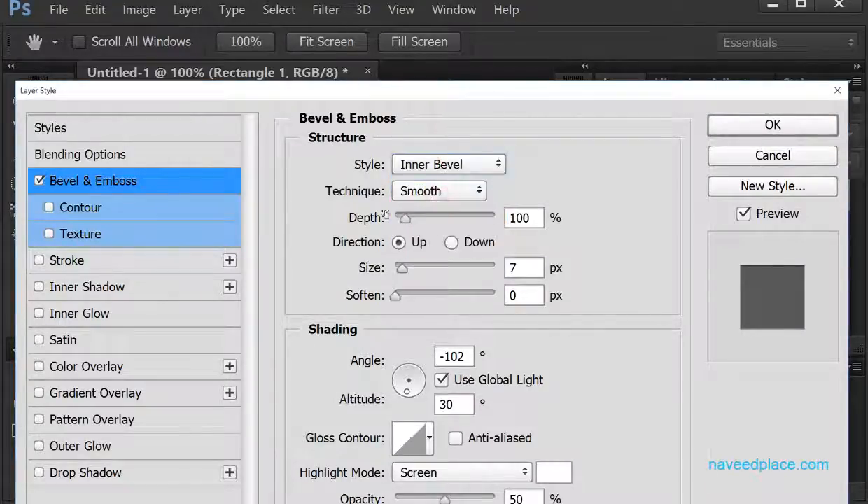
drag(410, 222, 494, 218)
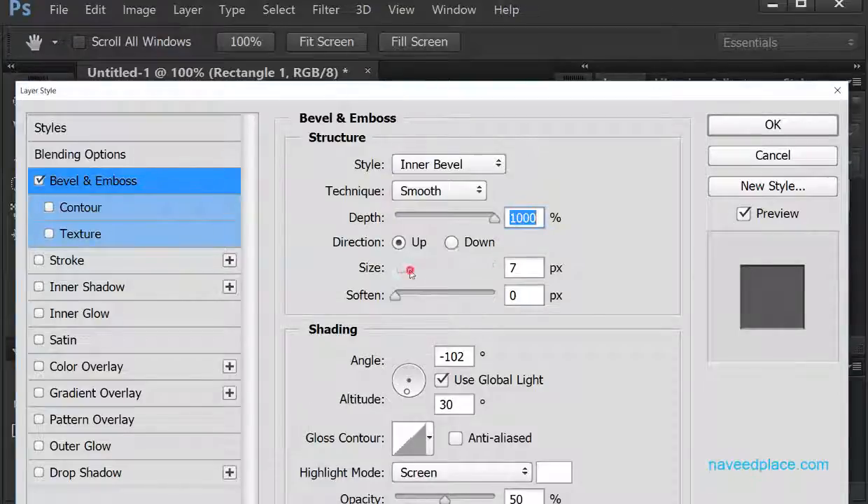
drag(402, 270, 426, 271)
drag(468, 98, 462, 408)
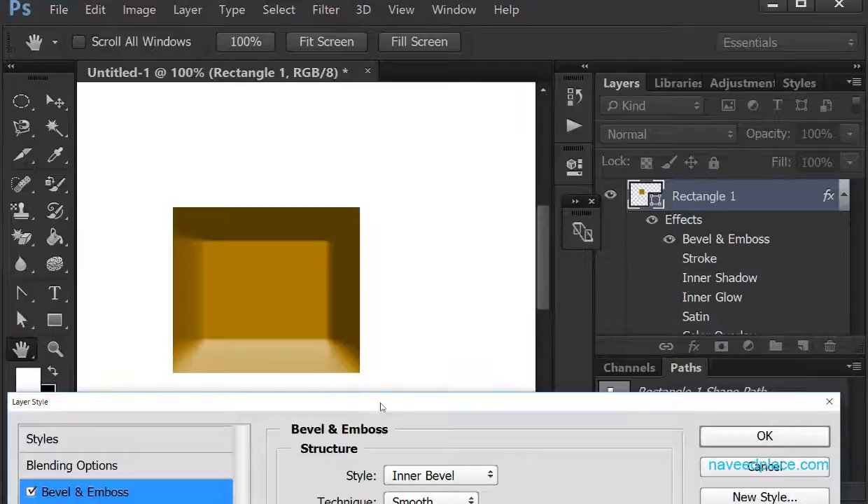
Step: Set the bevel size to 92 px, switch its direction to Down, and check it on the rectangle
drag(381, 406, 385, 185)
drag(402, 357, 431, 358)
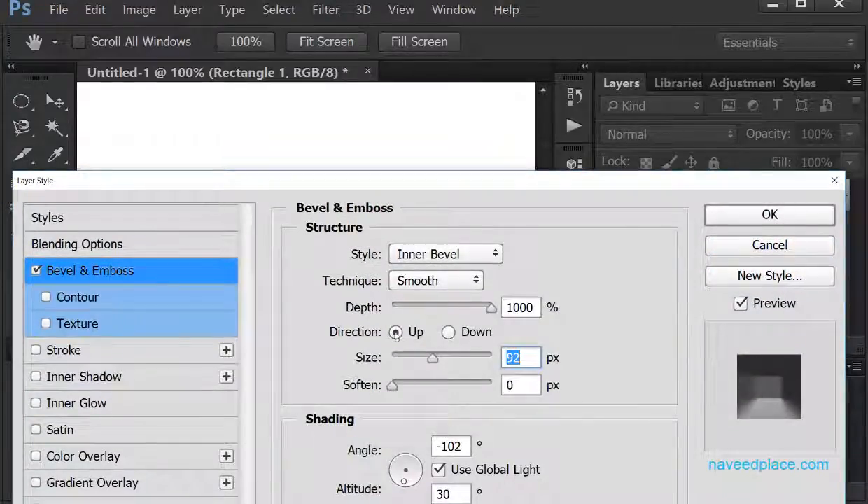
click(471, 339)
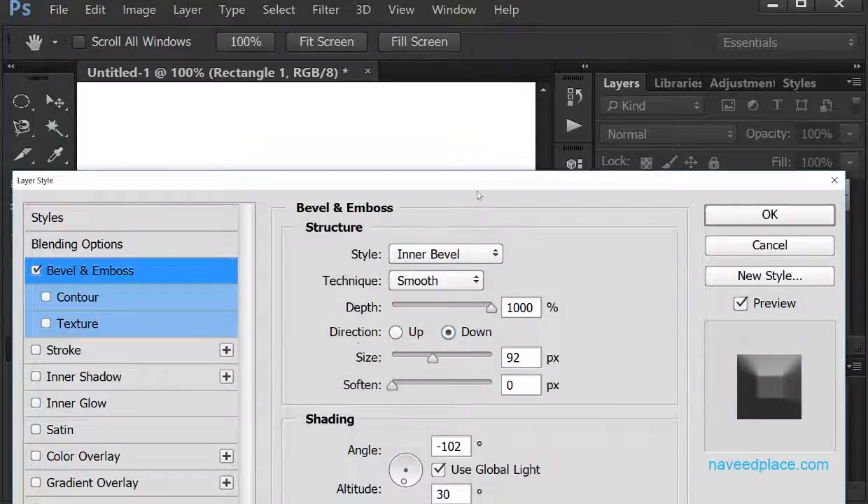
drag(478, 195, 487, 403)
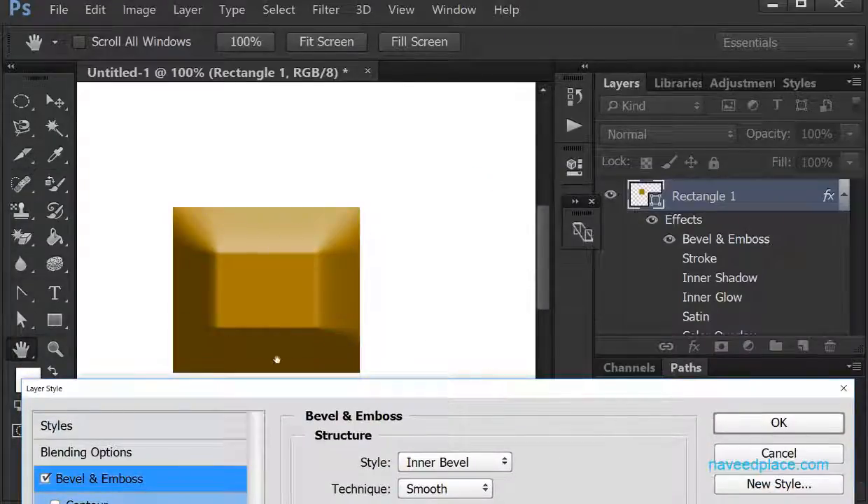
Step: Switch the bevel direction back to Up and set Soften to 11 px
drag(430, 391, 420, 115)
click(404, 383)
drag(394, 327, 464, 327)
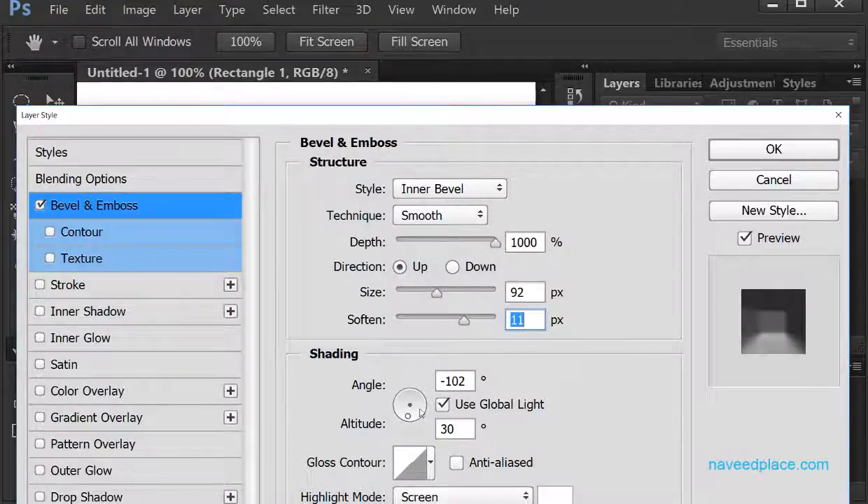
Step: Try a light angle of 57° with 0° altitude on the rectangle, and set the angle to 56° and altitude to 69°
drag(408, 400, 468, 333)
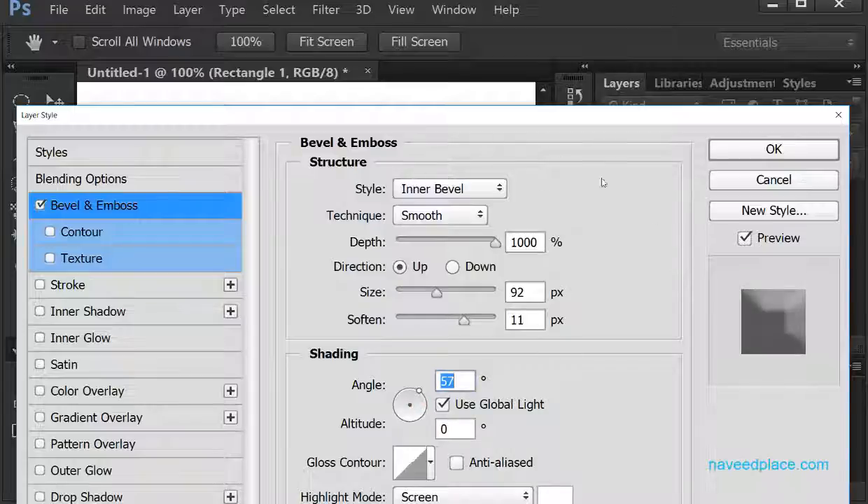
drag(535, 112, 530, 387)
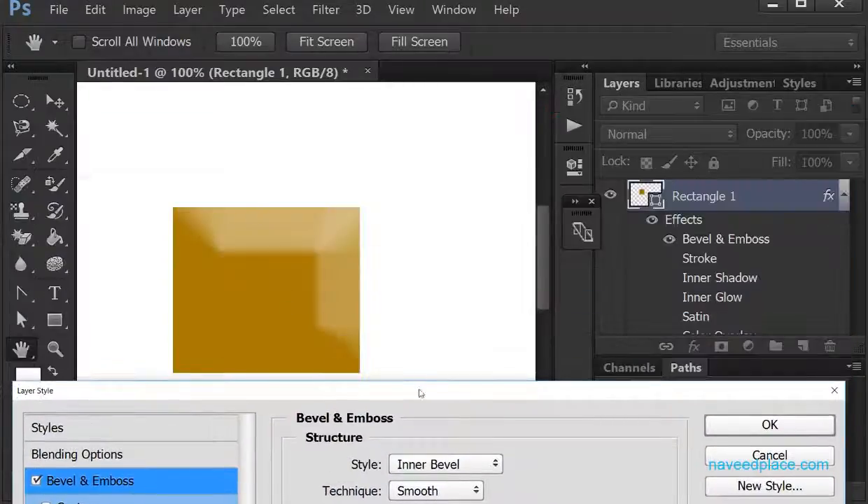
drag(420, 393, 423, 19)
click(402, 403)
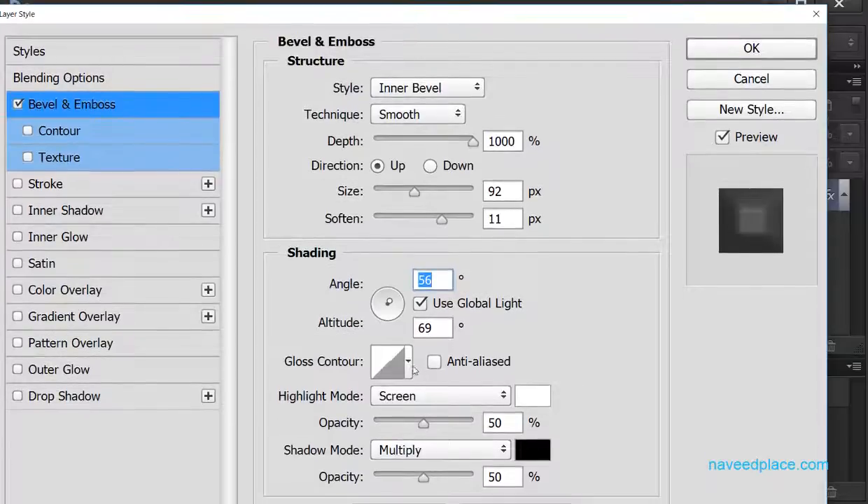
Step: Choose the double-peaked gloss contour for the bevel shading and check it on the rectangle
click(407, 361)
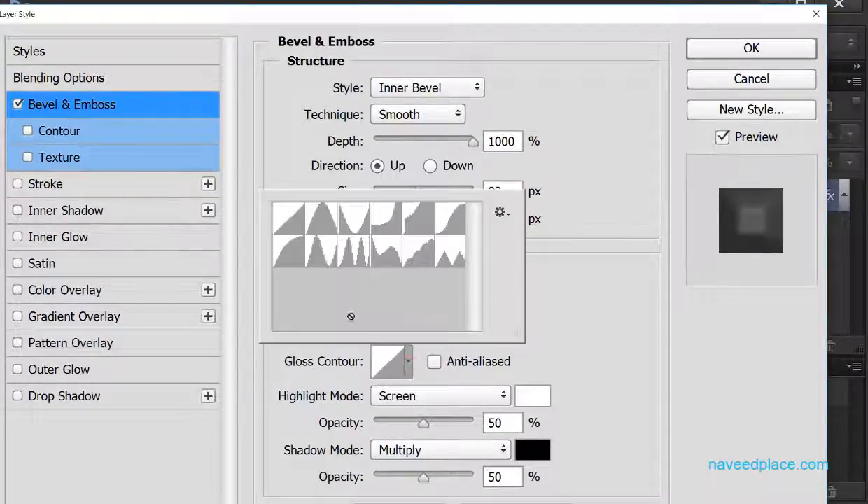
click(354, 250)
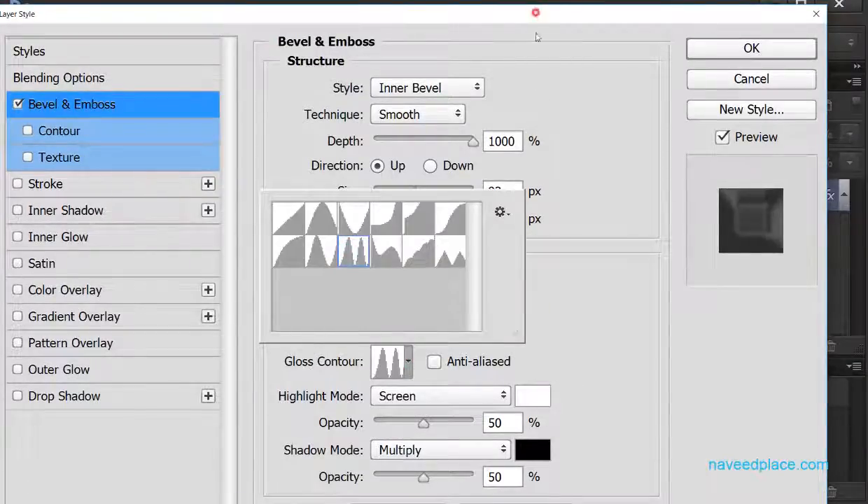
drag(536, 13, 535, 340)
drag(468, 342, 484, 34)
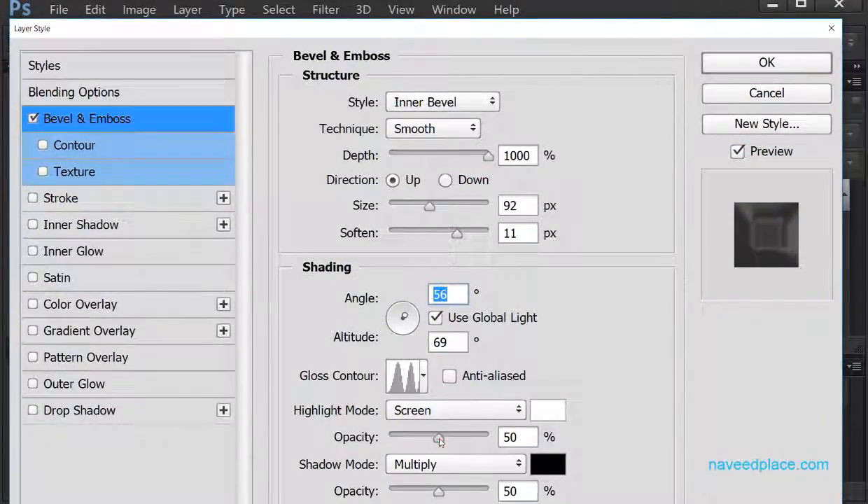
Step: Set the bevel's highlight opacity to 86% and change its shadow colour to a light orange
drag(438, 439, 474, 437)
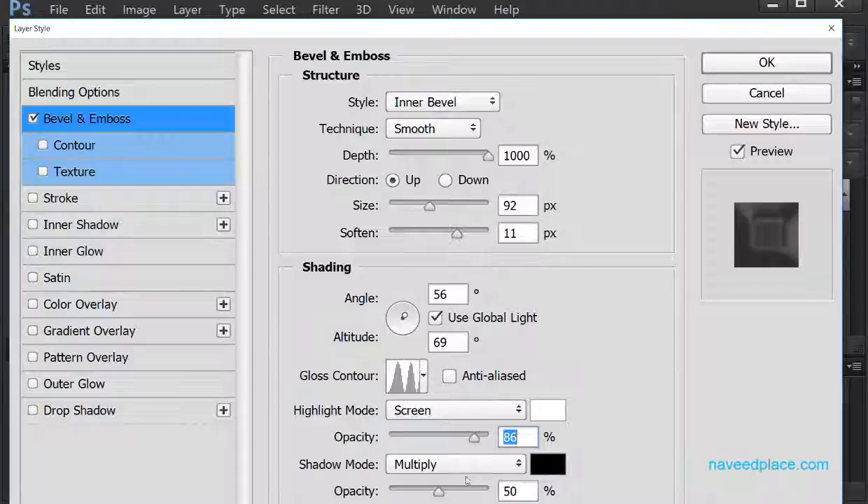
click(537, 465)
click(339, 236)
click(391, 233)
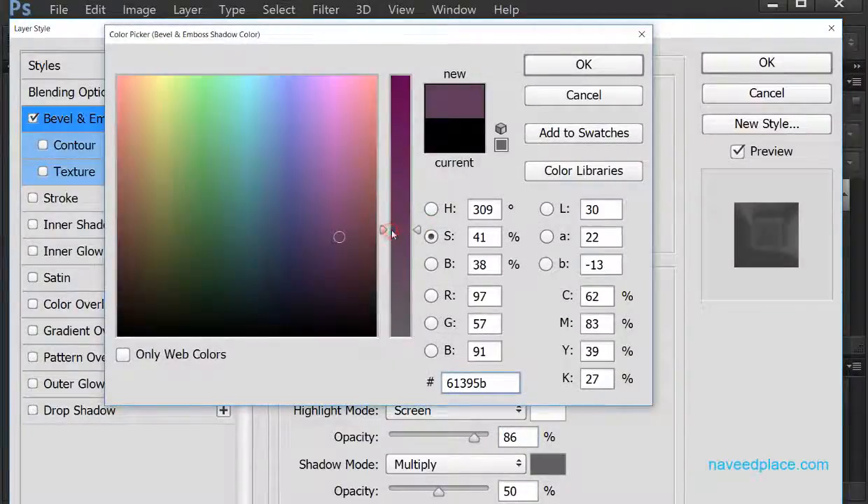
drag(391, 233, 392, 182)
drag(144, 98, 129, 83)
click(585, 67)
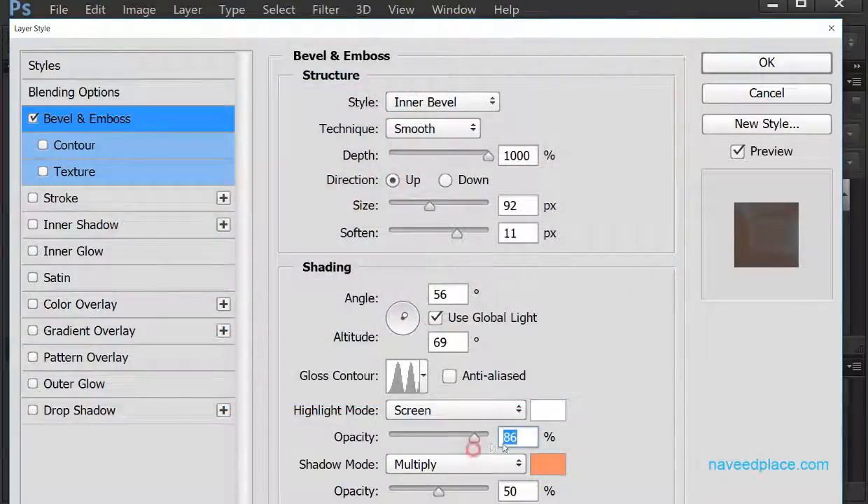
Step: Raise the bevel's highlight opacity to 100% and check it on the rectangle
drag(473, 443, 493, 438)
drag(518, 35, 519, 440)
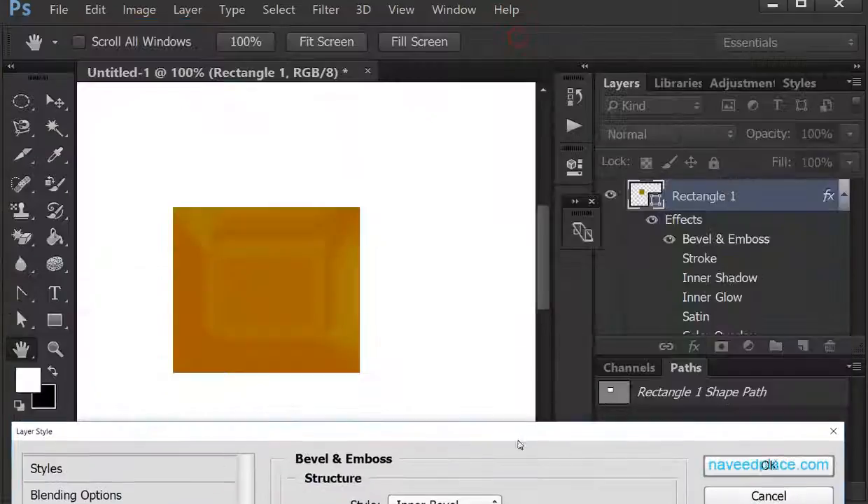
drag(467, 436, 475, 29)
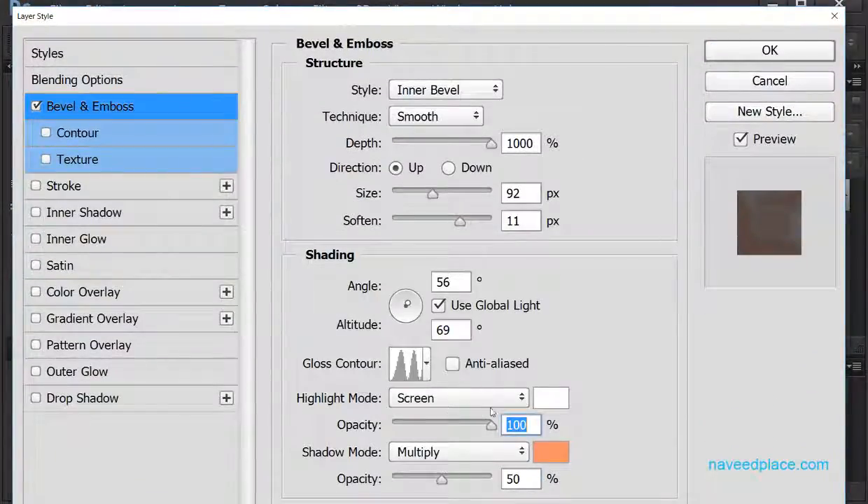
Step: Change the bevel's highlight colour to a pinkish red and check it on the rectangle
click(560, 401)
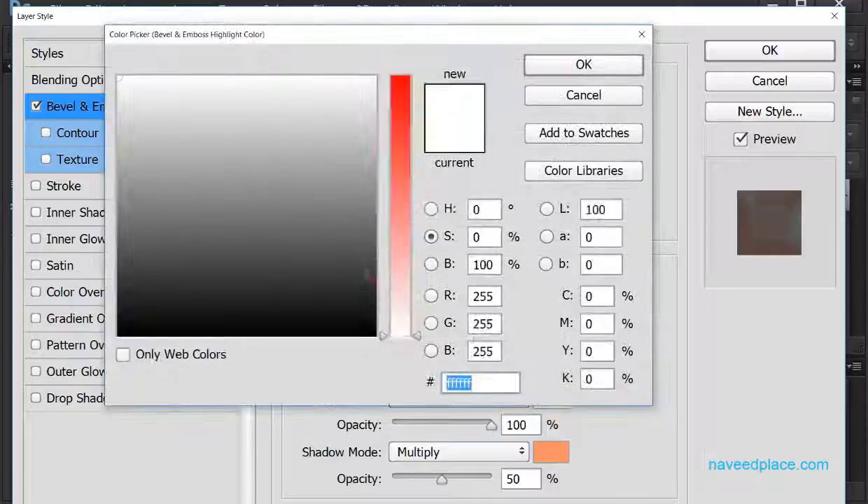
click(240, 110)
click(290, 160)
drag(290, 159, 376, 159)
click(403, 165)
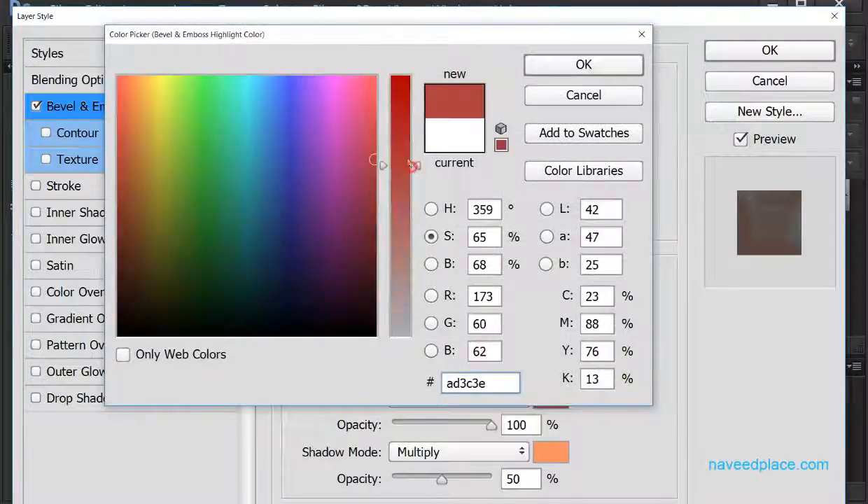
drag(133, 116, 370, 83)
click(568, 65)
drag(540, 19, 553, 387)
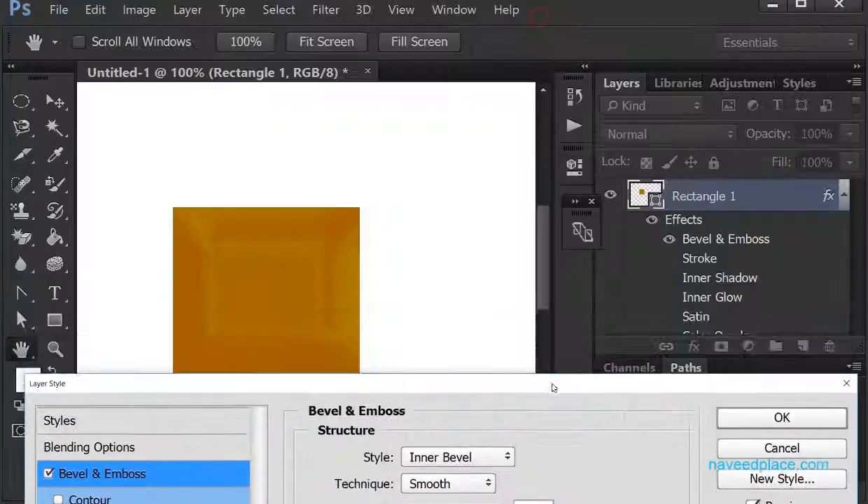
Step: Enable the bevel's Contour option, try a range of 6%, and set the range to 100%
drag(389, 386, 368, 21)
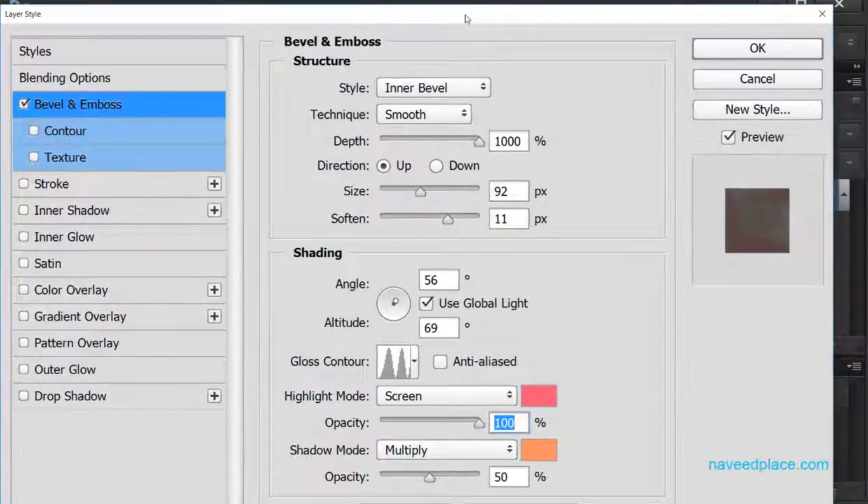
drag(467, 18, 462, 14)
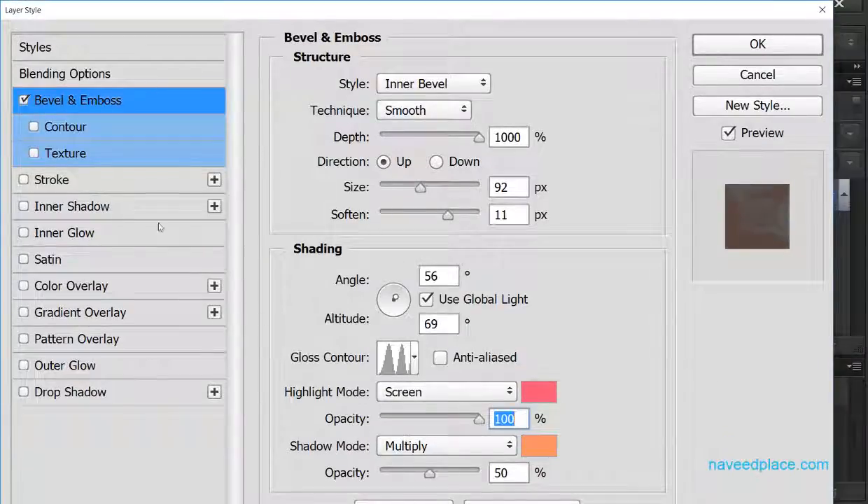
click(107, 131)
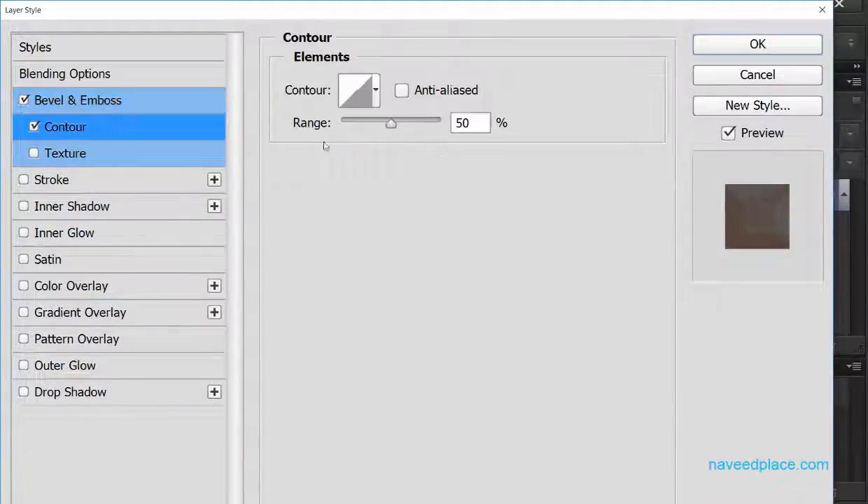
drag(437, 11, 376, 363)
drag(391, 467, 347, 473)
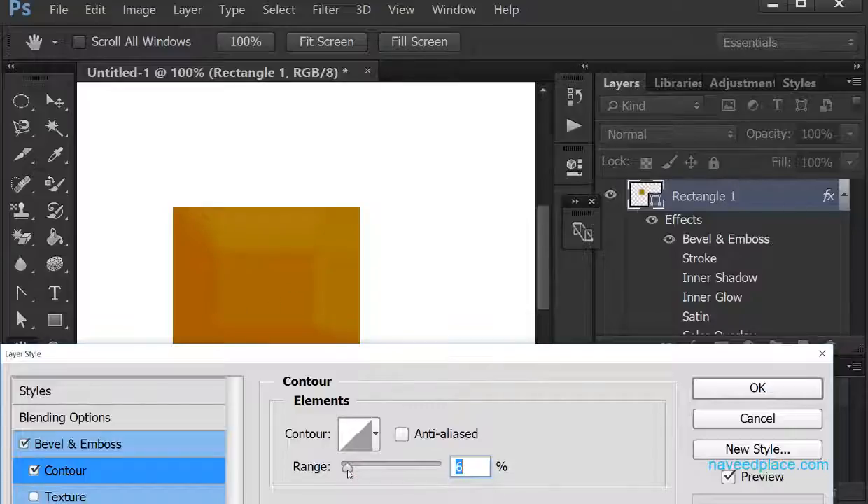
drag(348, 469, 441, 469)
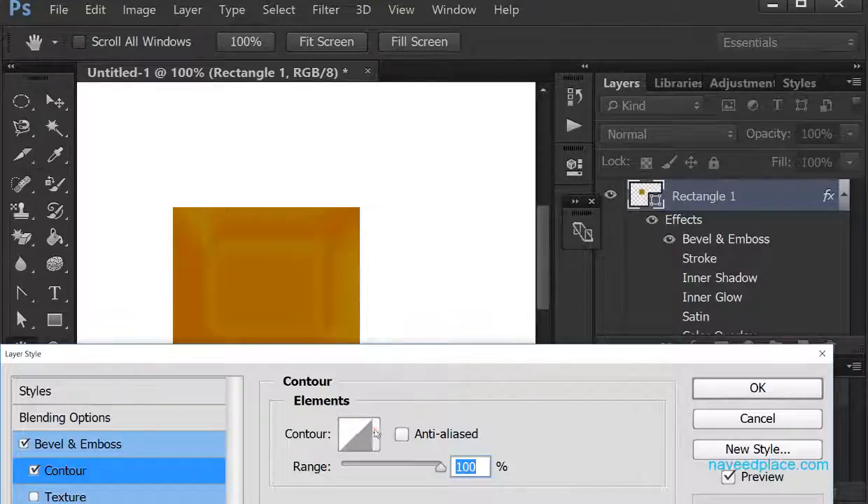
Step: Try several contour shapes on the bevel and settle on the rounded, convex curve
click(376, 433)
click(315, 327)
click(374, 325)
click(410, 311)
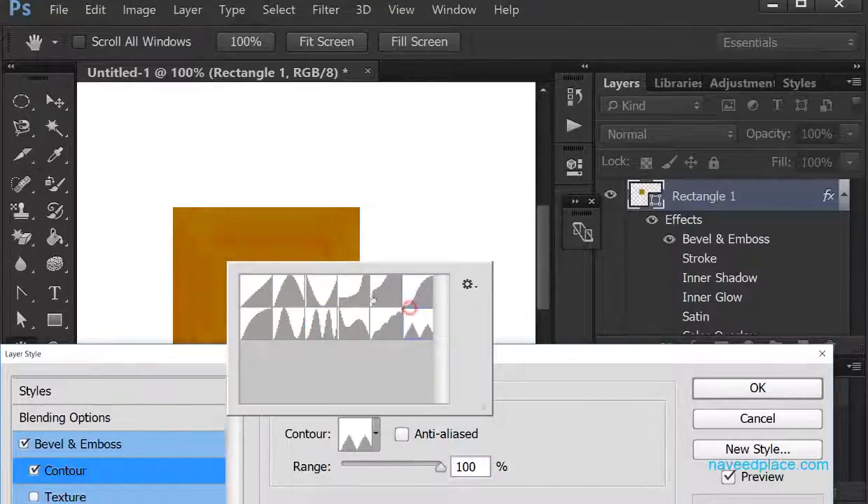
click(290, 298)
click(550, 388)
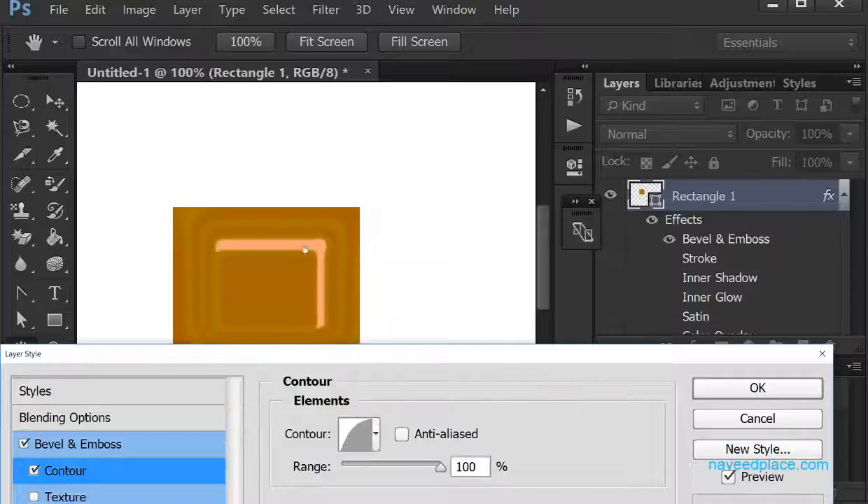
Step: Enable the bevel's Texture option, set the texture scale to 629%, and check it on the rectangle
drag(387, 352, 357, 313)
click(70, 344)
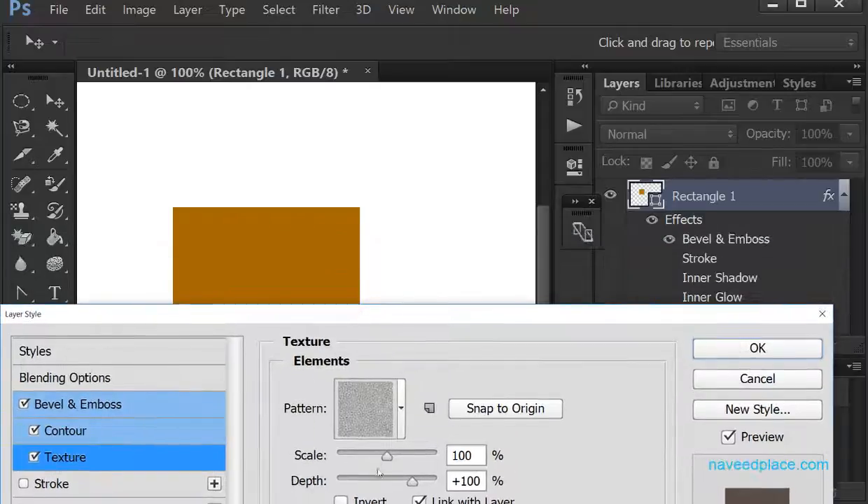
drag(387, 455, 416, 455)
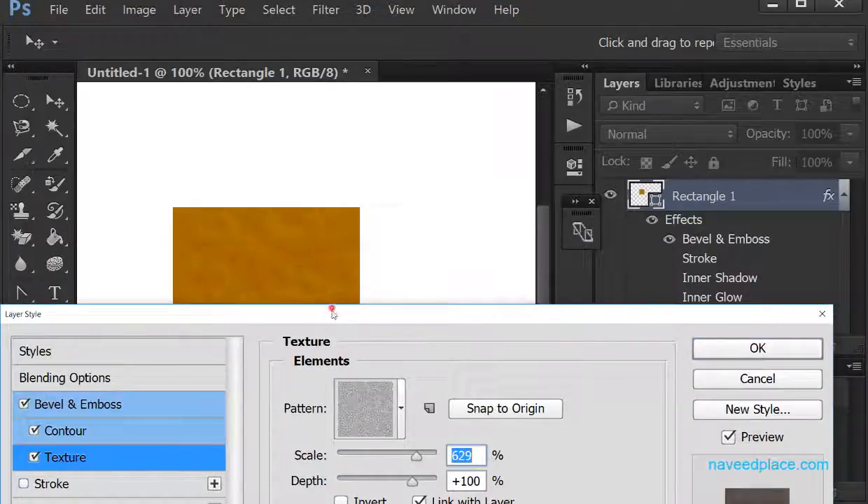
drag(331, 313, 329, 362)
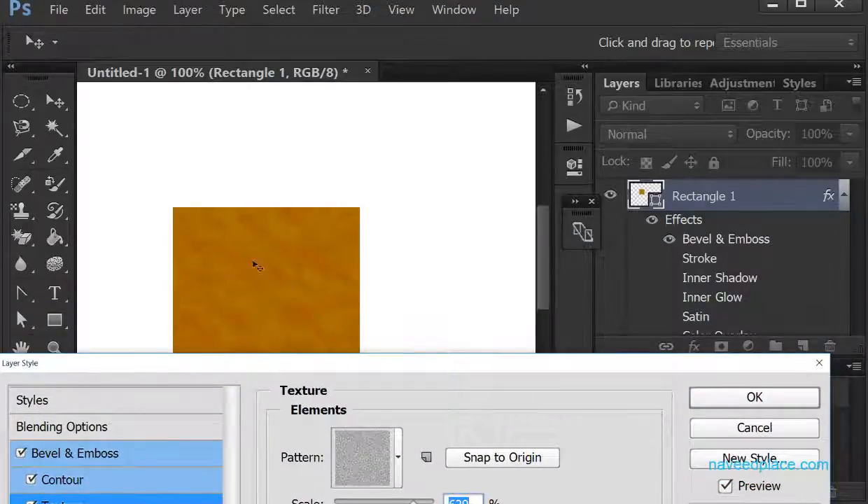
Step: Reduce the texture scale to 184%, apply the green leafy pattern, and check it on the rectangle
drag(382, 363, 383, 287)
drag(412, 431, 392, 430)
click(400, 380)
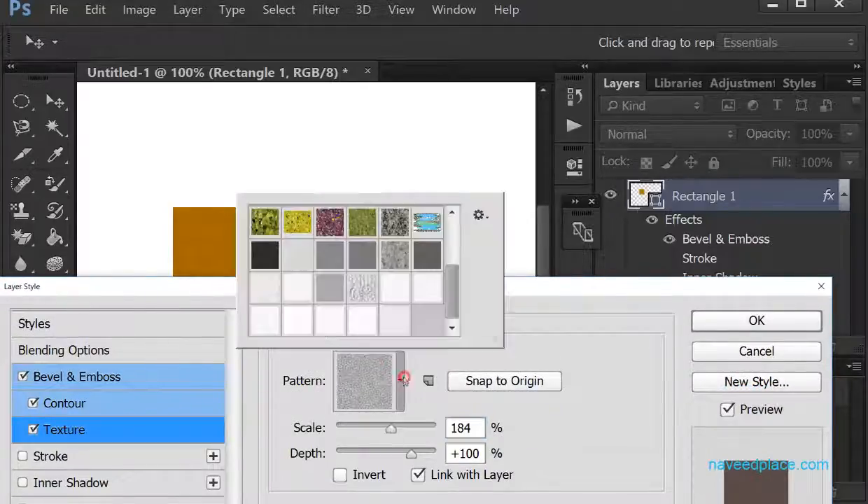
click(259, 221)
click(532, 326)
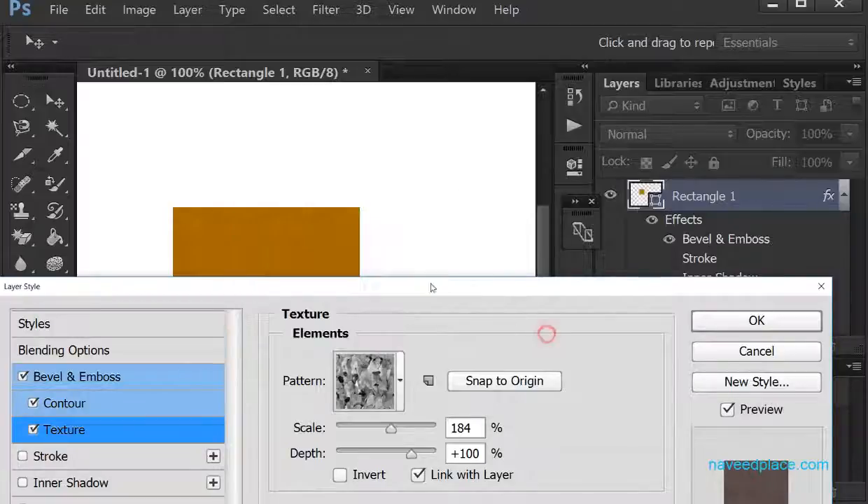
drag(414, 286, 362, 251)
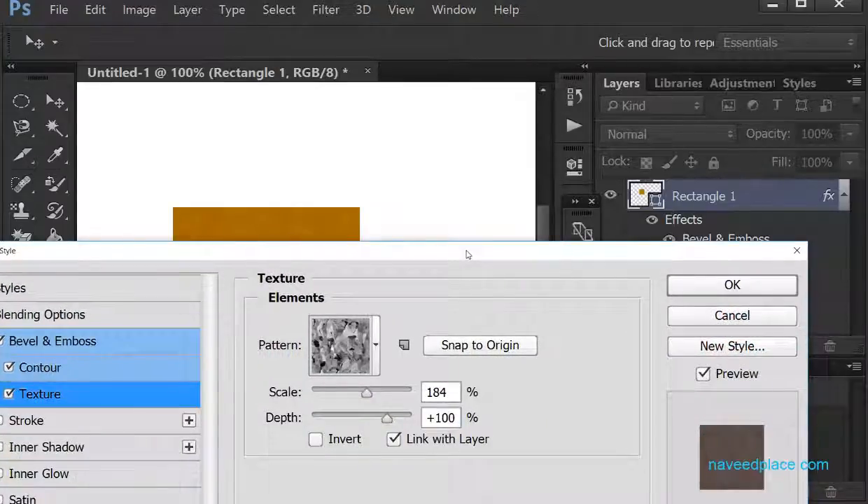
drag(466, 252, 468, 297)
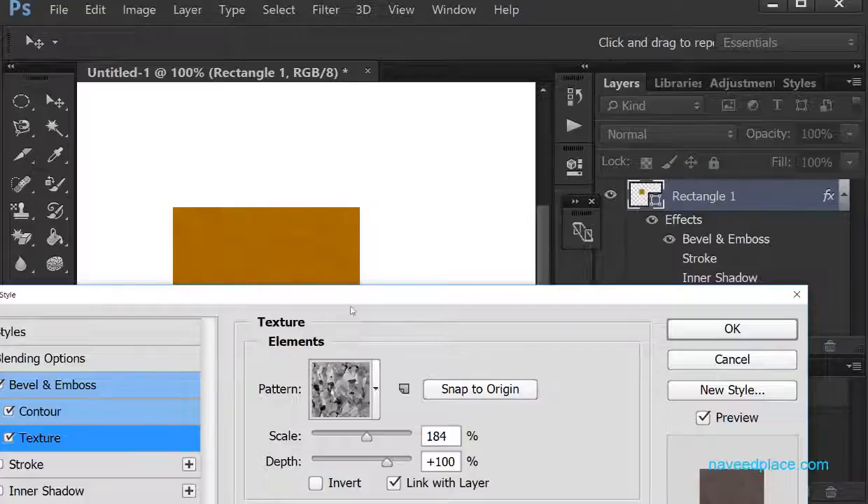
Step: Replace the texture pattern with the NaveedPlace logo pattern
click(371, 387)
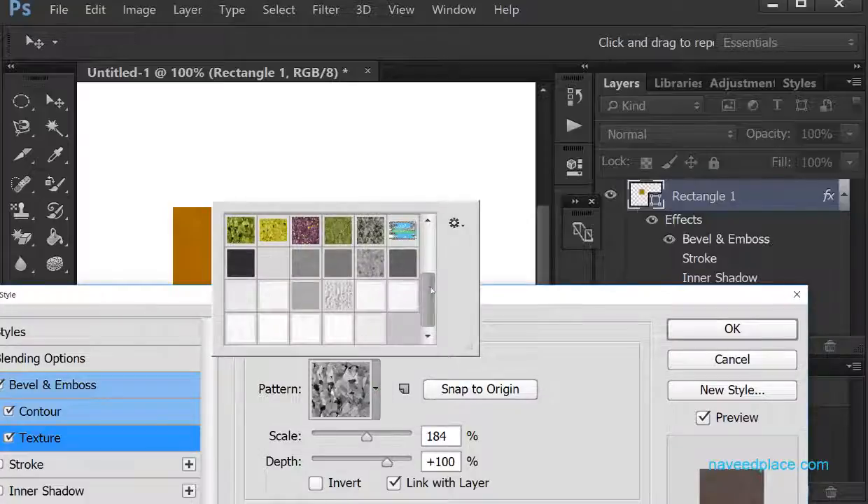
drag(431, 319, 431, 275)
click(338, 294)
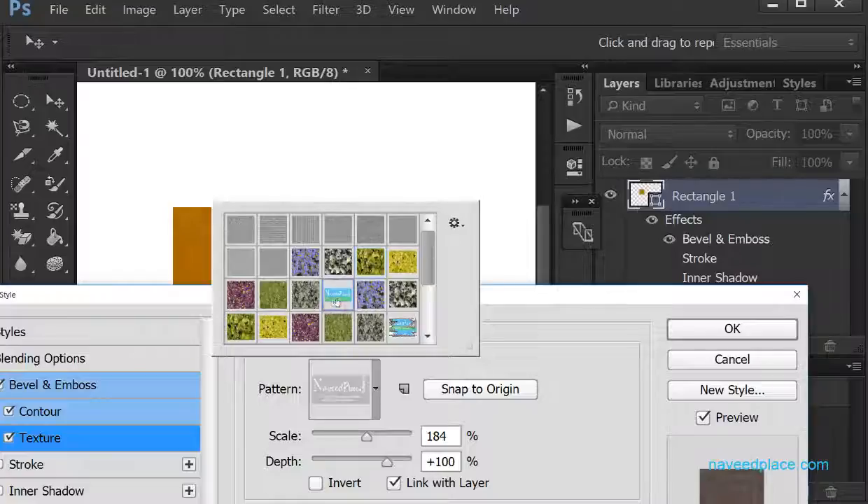
click(503, 302)
drag(504, 302, 501, 264)
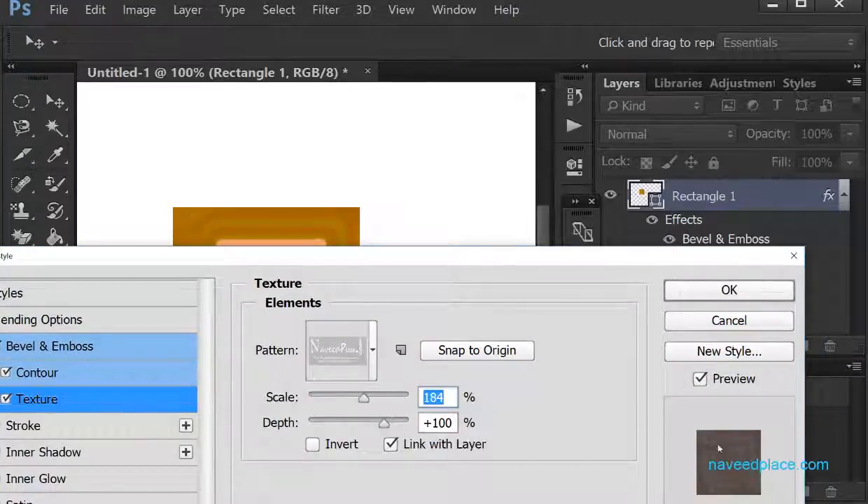
Step: Reduce the bevel texture's scale to 25% and check it on the rectangle
drag(564, 255, 591, 238)
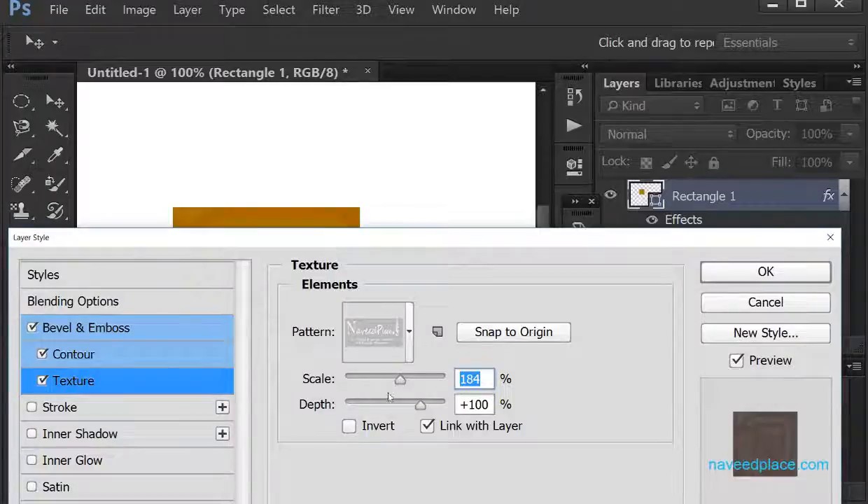
drag(399, 379, 357, 379)
drag(428, 248, 423, 389)
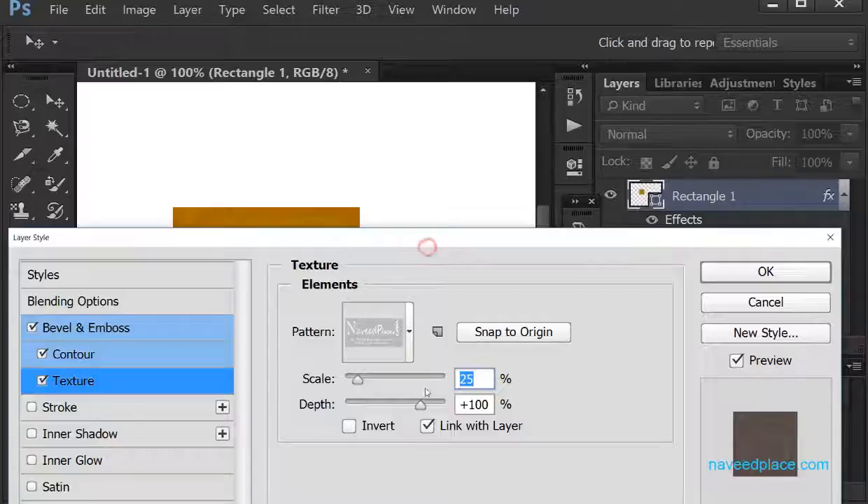
drag(441, 247, 443, 393)
Step: Set the bevel texture's depth to -91% and try its Invert option, leaving Invert off
drag(451, 242, 421, 190)
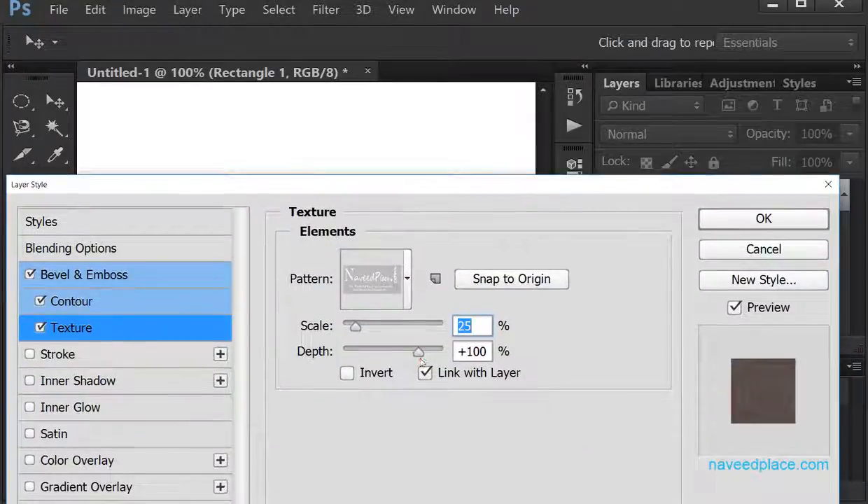
drag(402, 351, 371, 357)
drag(412, 186, 427, 204)
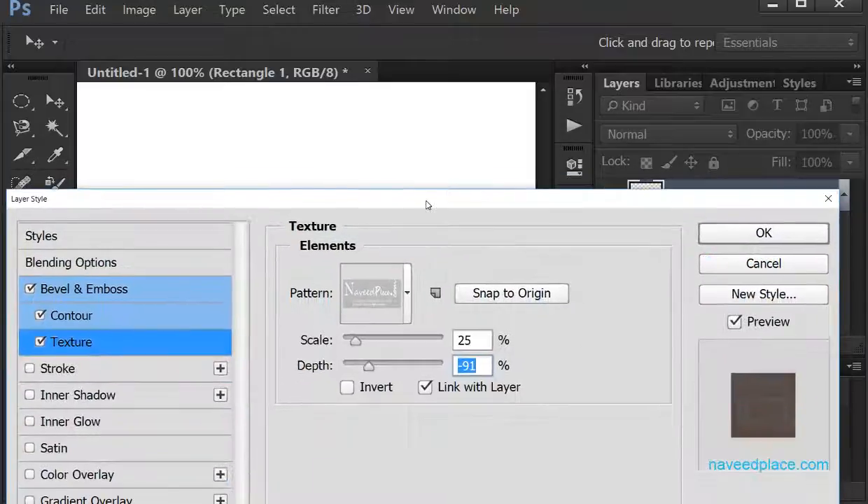
click(347, 386)
click(348, 390)
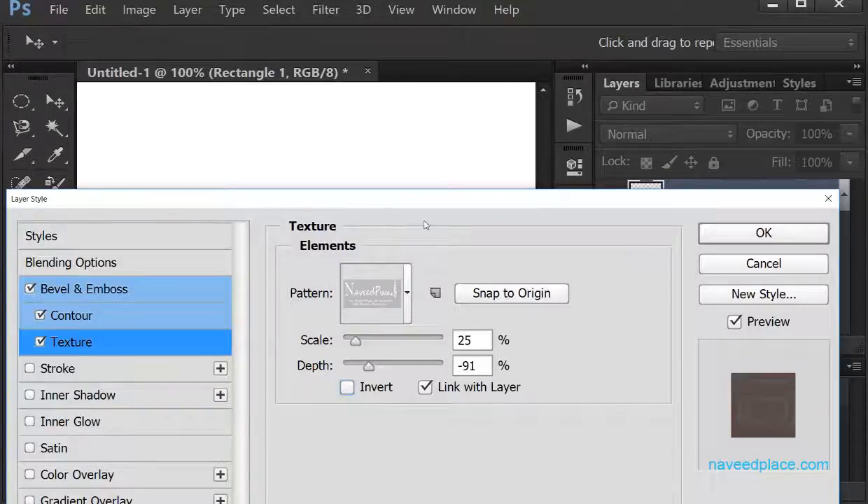
drag(429, 199, 430, 37)
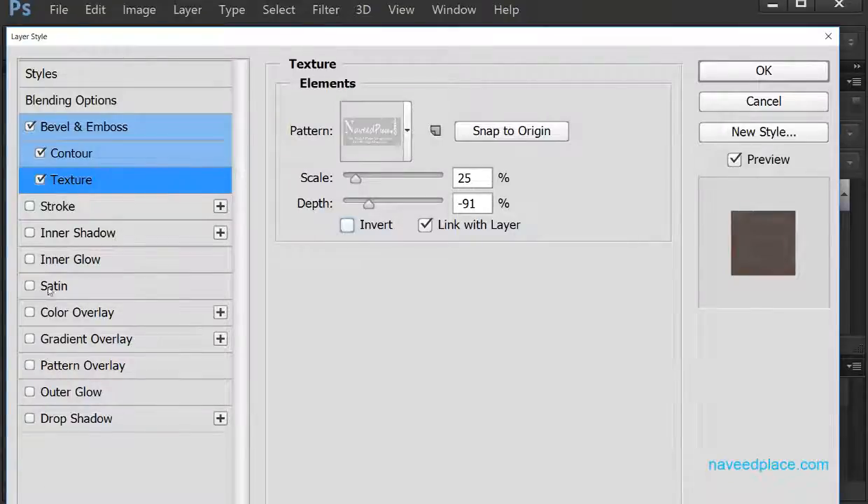
Step: Enable all the remaining effects, from Stroke through Drop Shadow, and check the combined look on the rectangle
click(29, 206)
click(30, 232)
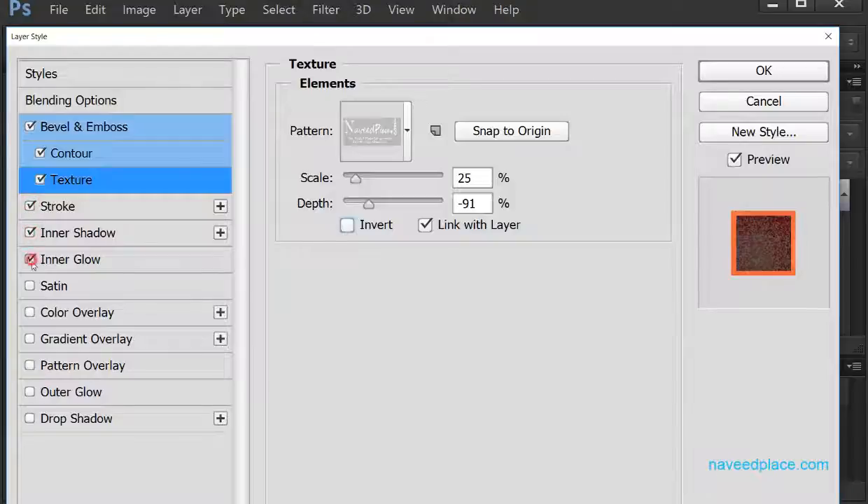
click(30, 259)
click(30, 286)
click(29, 312)
click(30, 339)
click(30, 365)
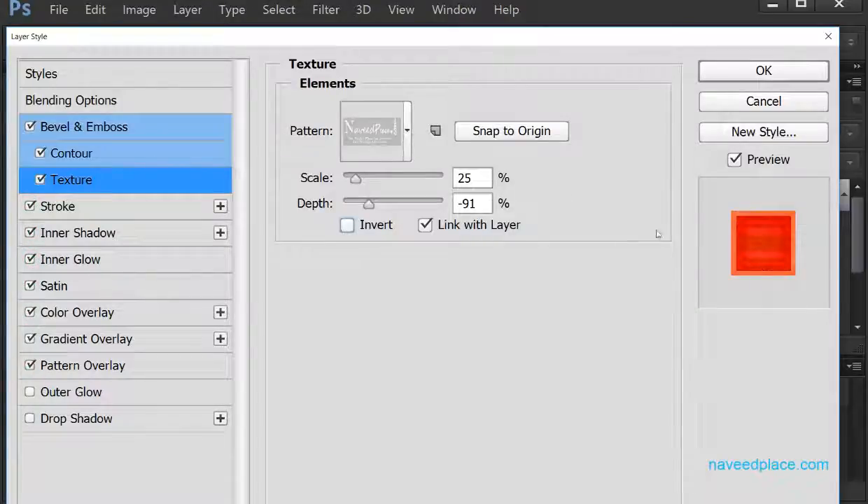
drag(628, 36, 634, 344)
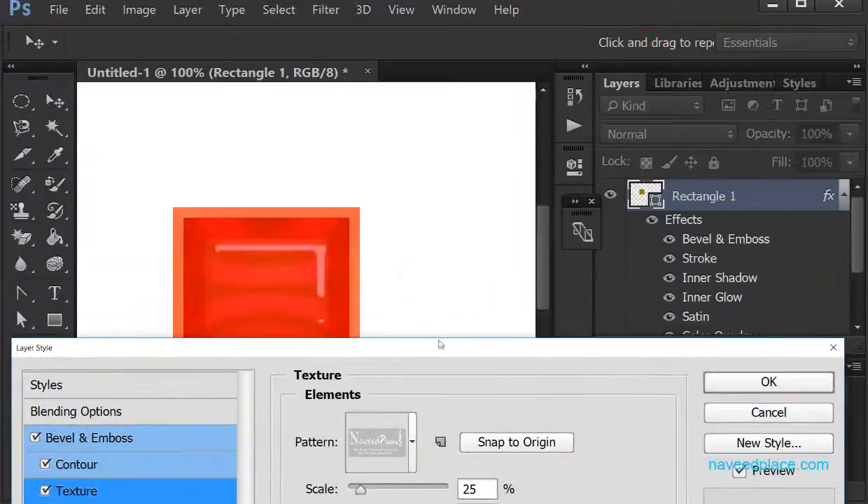
drag(450, 343, 450, 74)
click(53, 430)
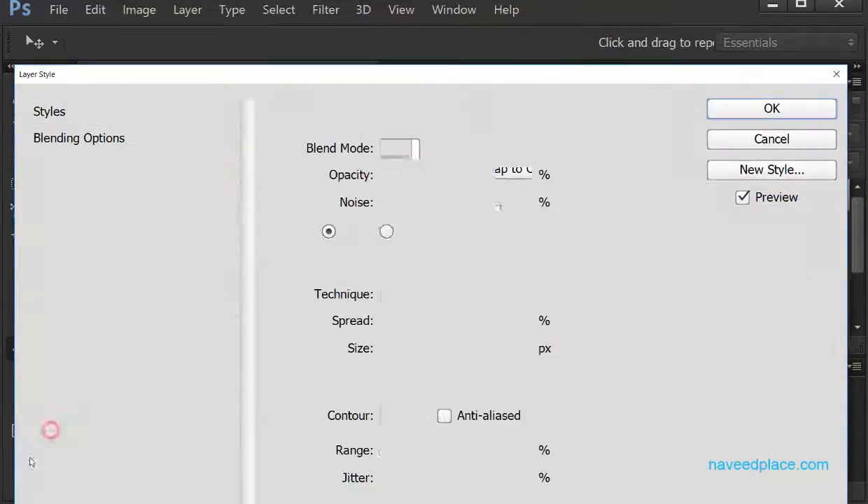
click(57, 455)
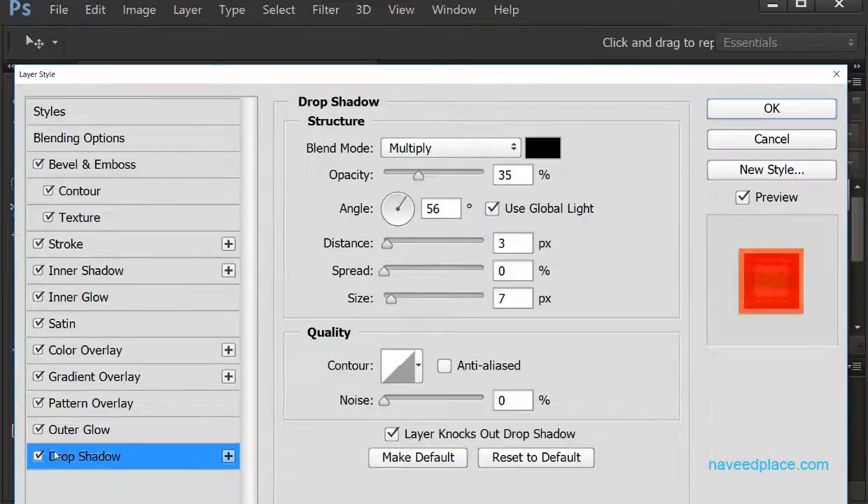
Step: Disable every effect from Drop Shadow up to Stroke, keeping only Bevel & Emboss with Contour and Texture, and apply the layer style
click(37, 456)
click(38, 430)
click(38, 403)
click(38, 376)
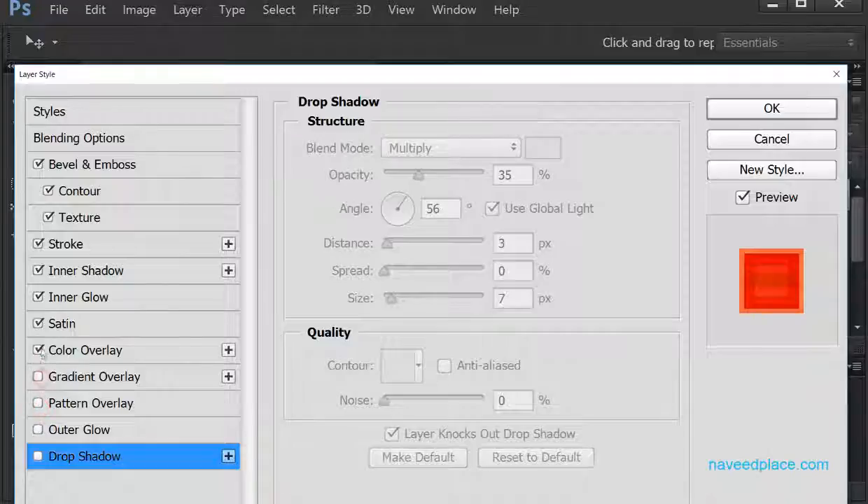
click(38, 349)
click(38, 323)
click(38, 296)
click(38, 270)
click(38, 244)
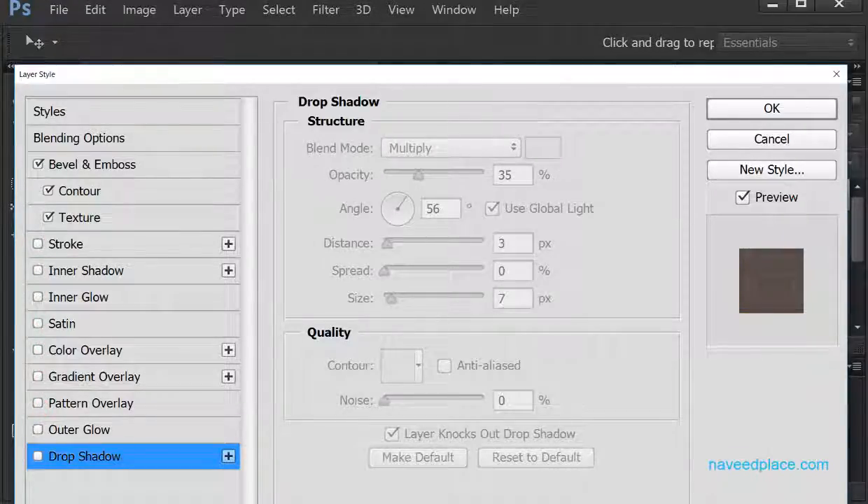
click(779, 110)
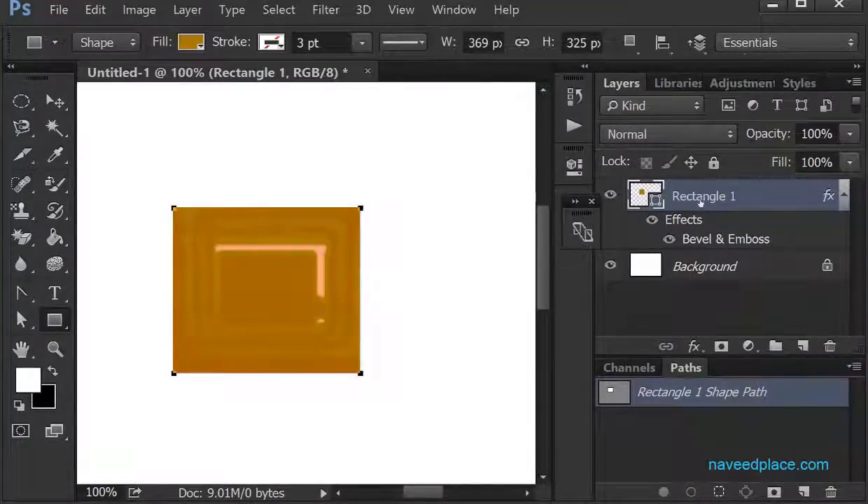
Step: Review the rectangle's Bevel & Emboss settings and the list of available layer effects without changing anything
double_click(741, 242)
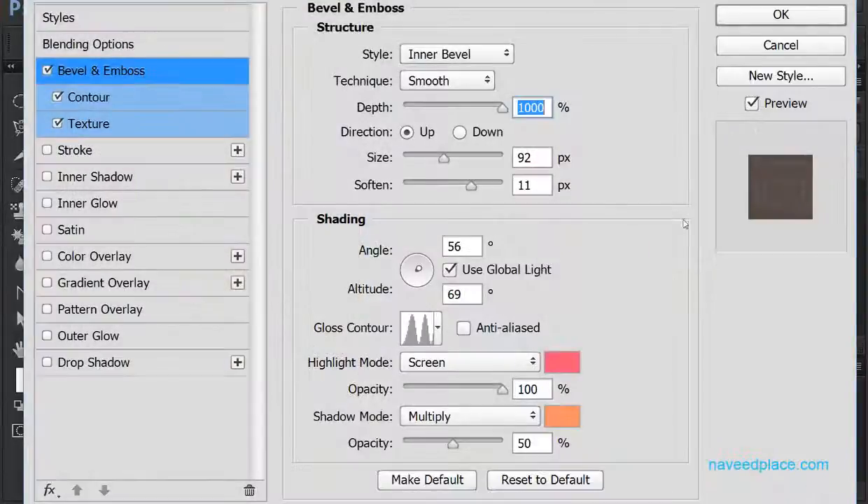
click(787, 43)
click(788, 44)
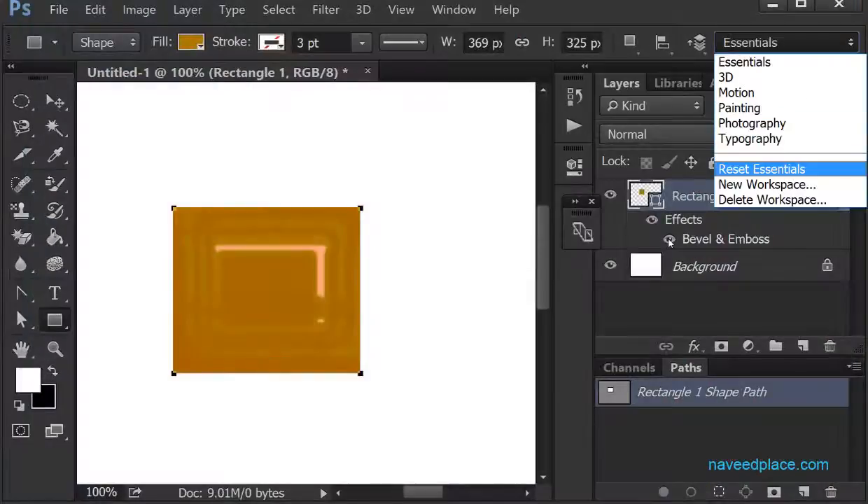
click(619, 241)
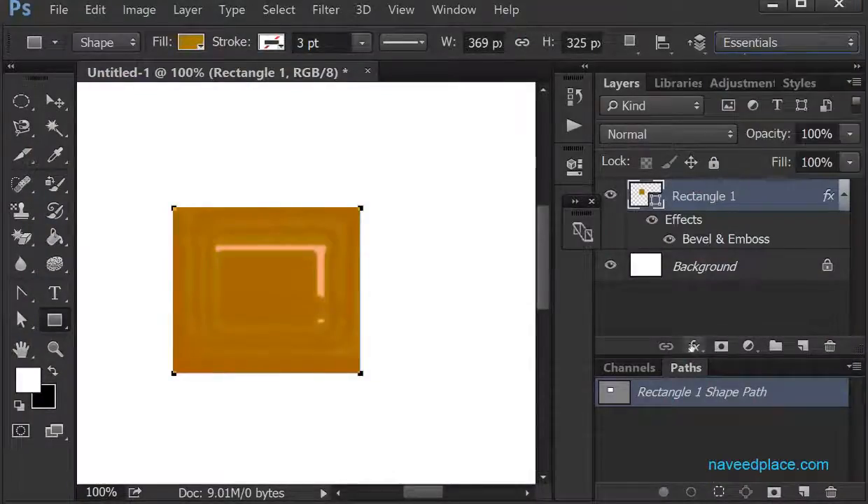
click(693, 347)
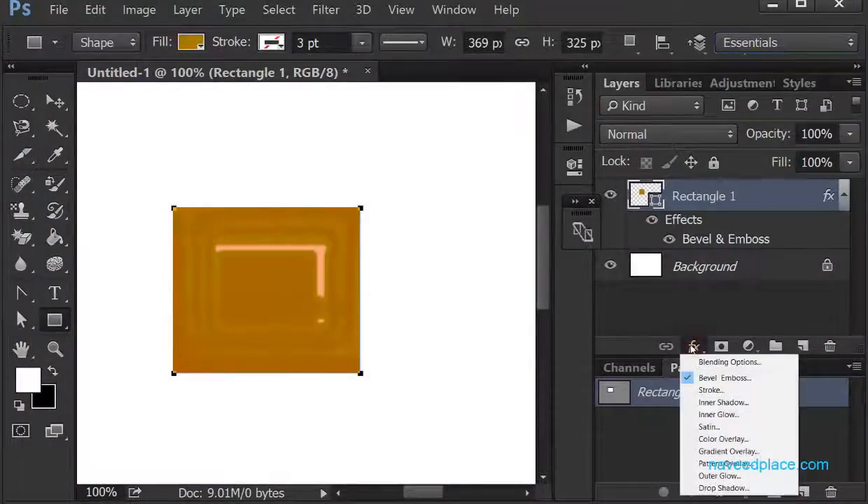
click(715, 315)
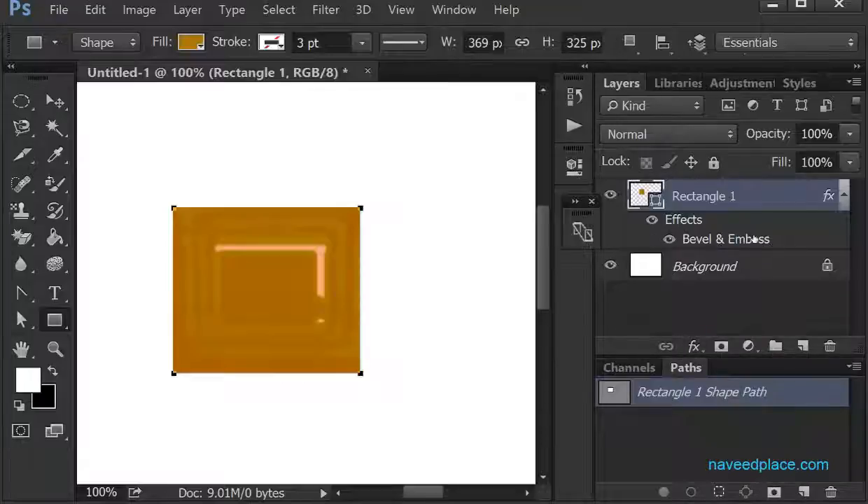
double_click(701, 239)
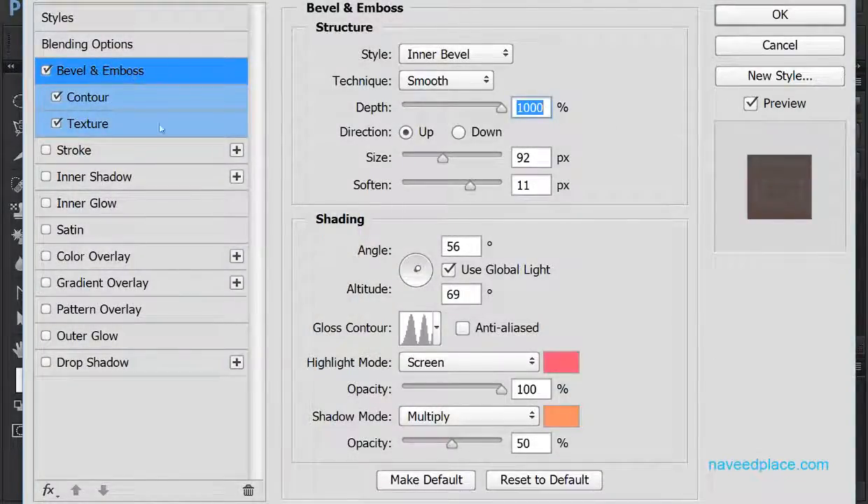
click(748, 49)
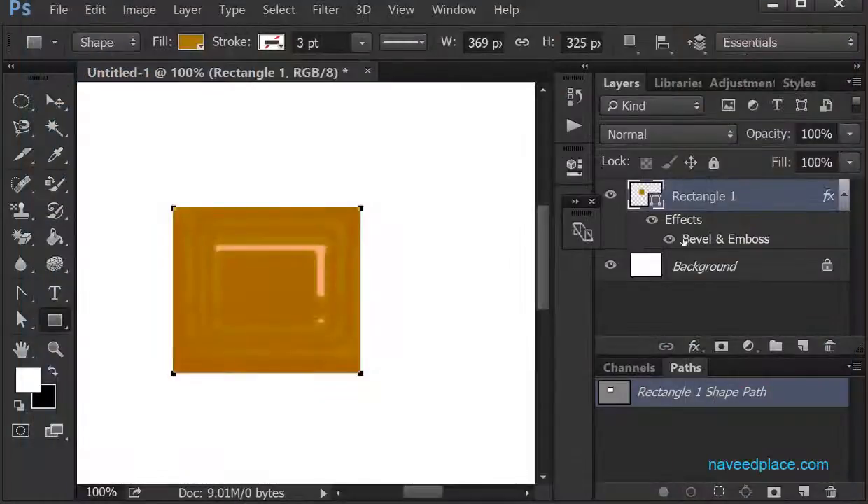
Step: Toggle the visibility of Rectangle 1's effects and its Bevel & Emboss to compare the rectangle with and without them, leaving them shown
click(669, 240)
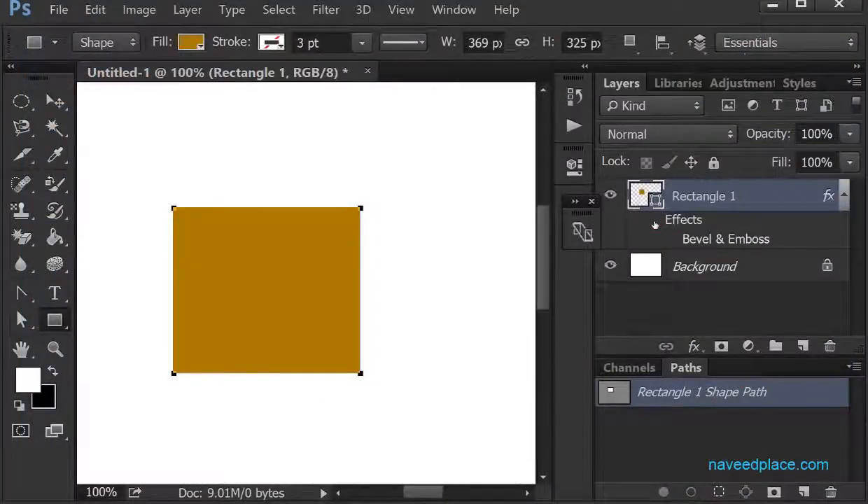
click(653, 221)
click(671, 240)
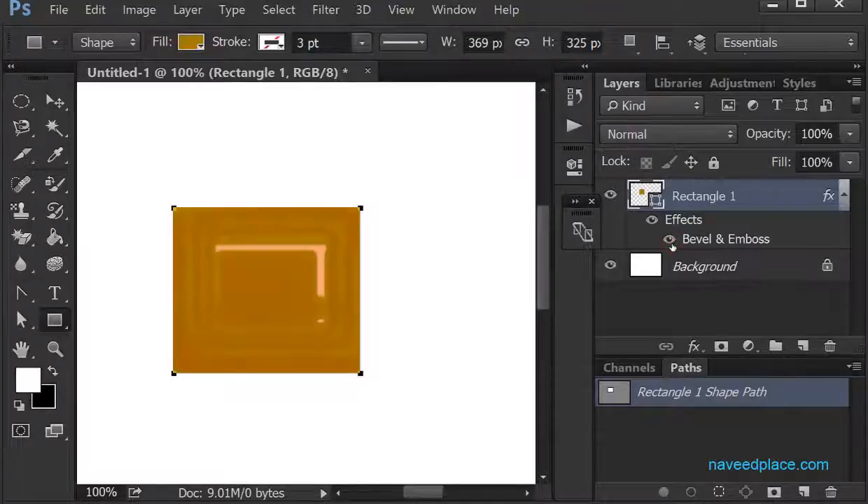
click(670, 239)
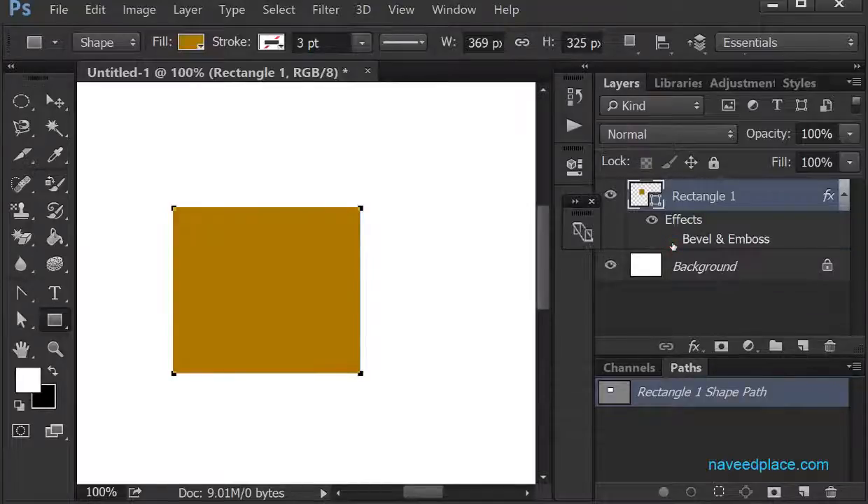
click(669, 240)
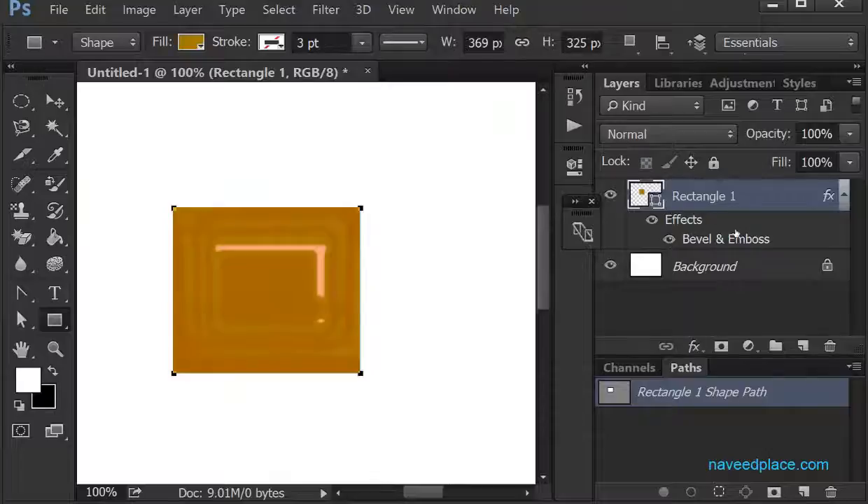